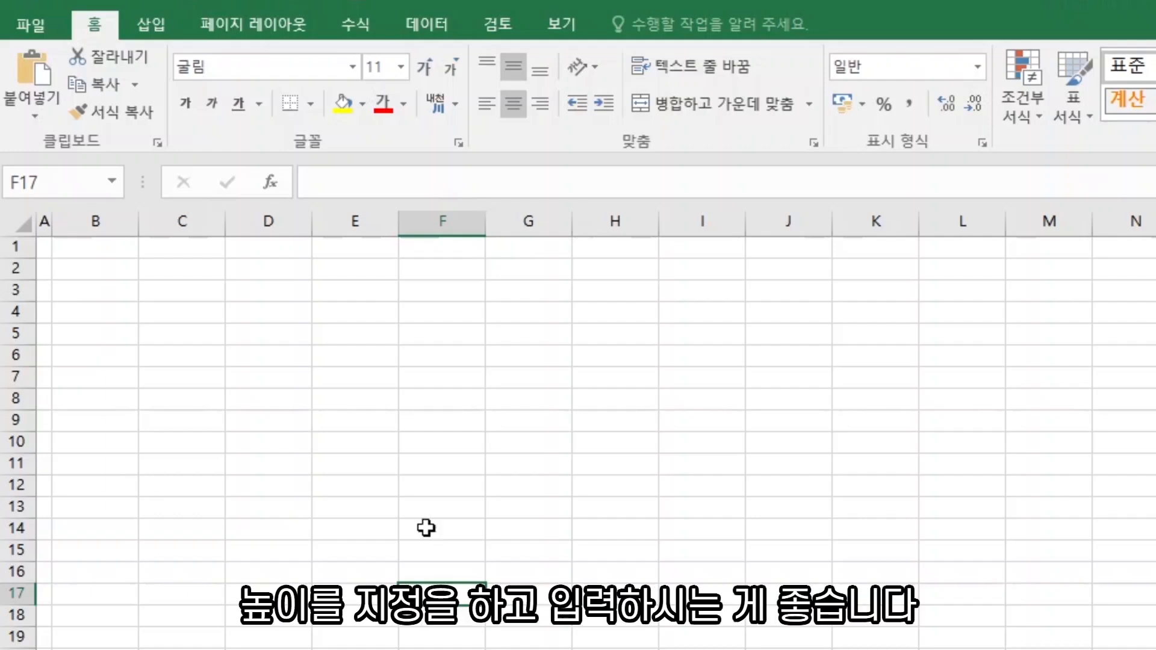
Step: Set the height of rows 1 to 3 to 25
{"action": "left_click", "coordinate": [215, 573]}
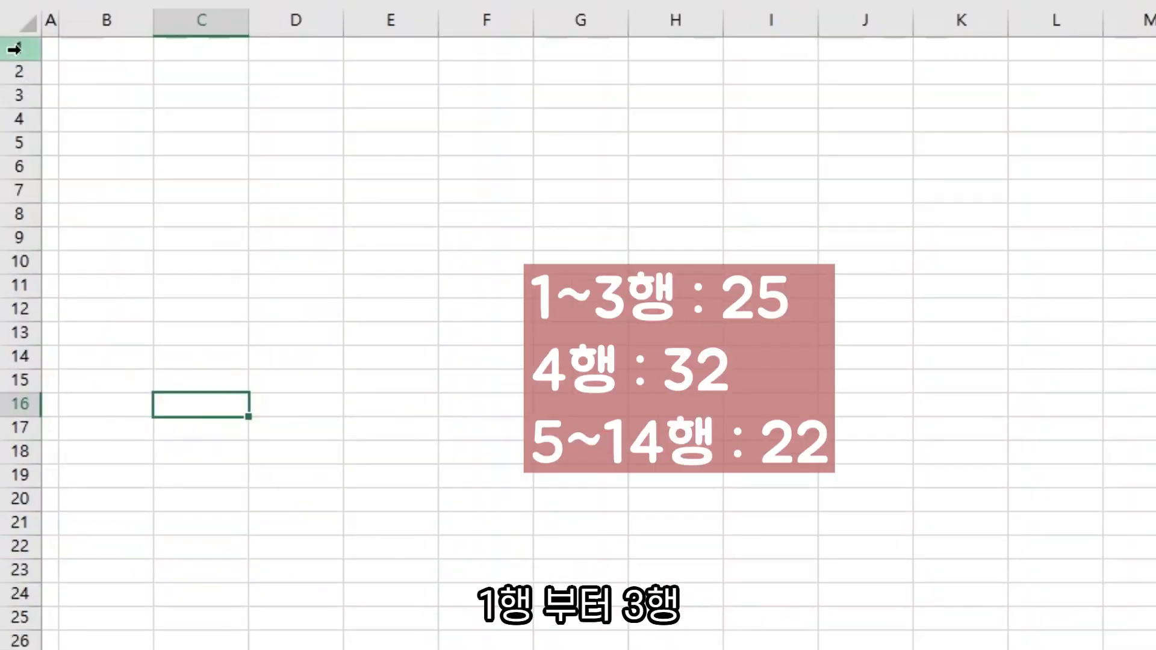
{"action": "left_click_drag", "start_coordinate": [18, 246], "coordinate": [15, 289]}
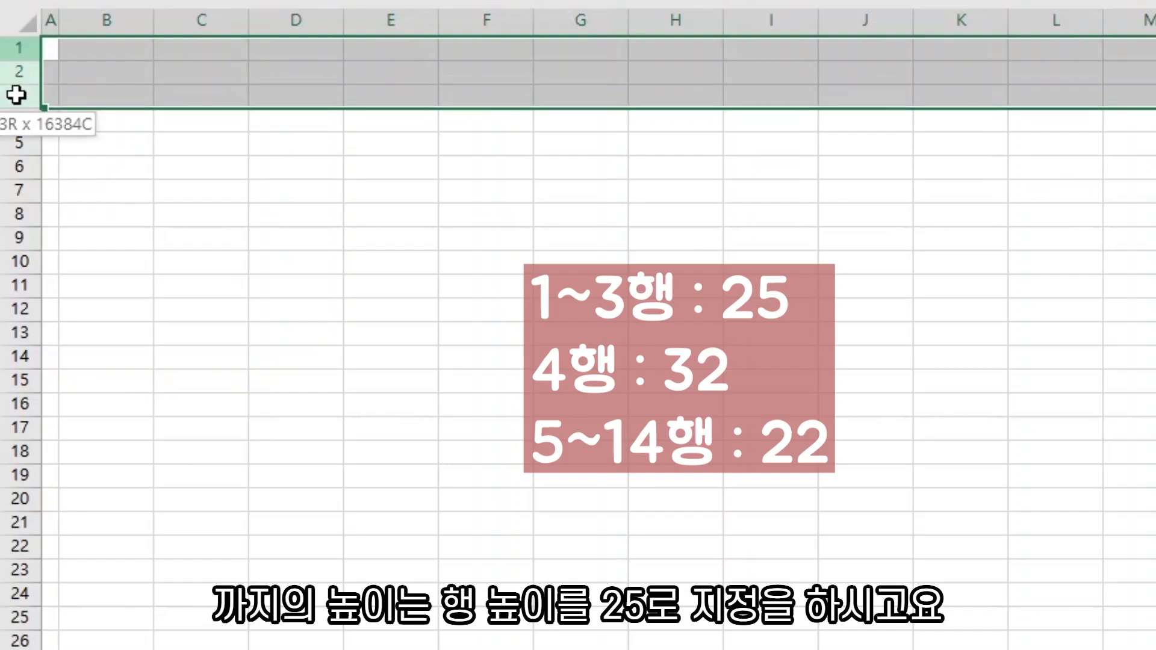
{"action": "right_click", "coordinate": [16, 94]}
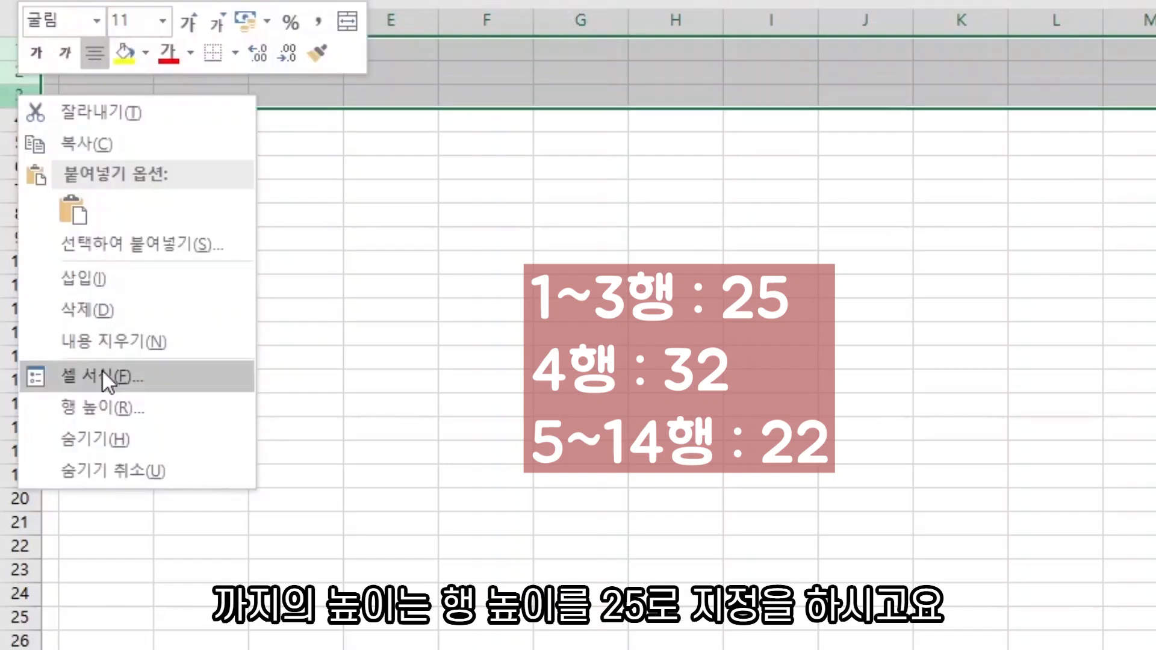
{"action": "left_click", "coordinate": [102, 408]}
{"action": "type", "text": "25"}
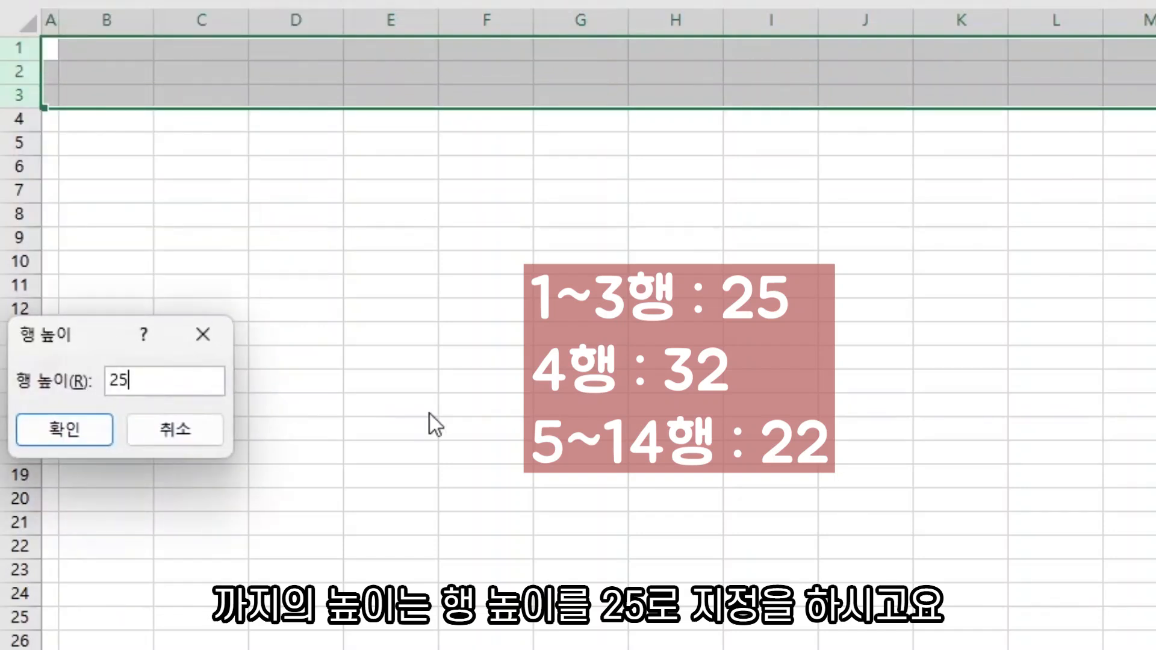
{"action": "key", "text": "Return"}
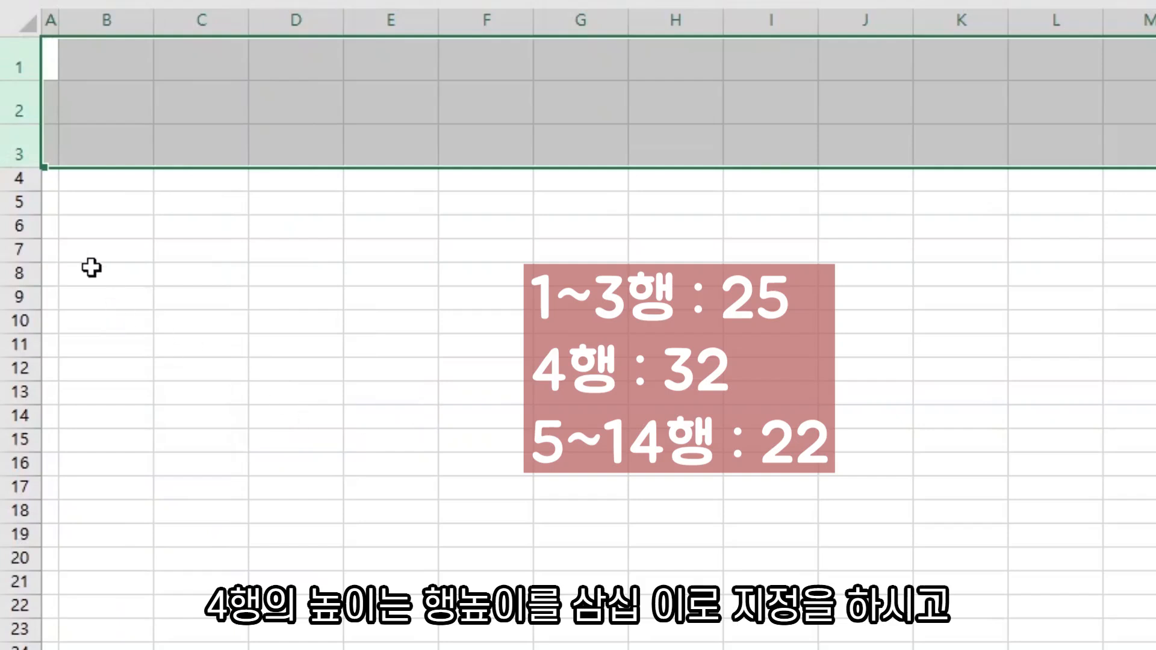
Step: Set the height of row 4 to 32
{"action": "right_click", "coordinate": [30, 179]}
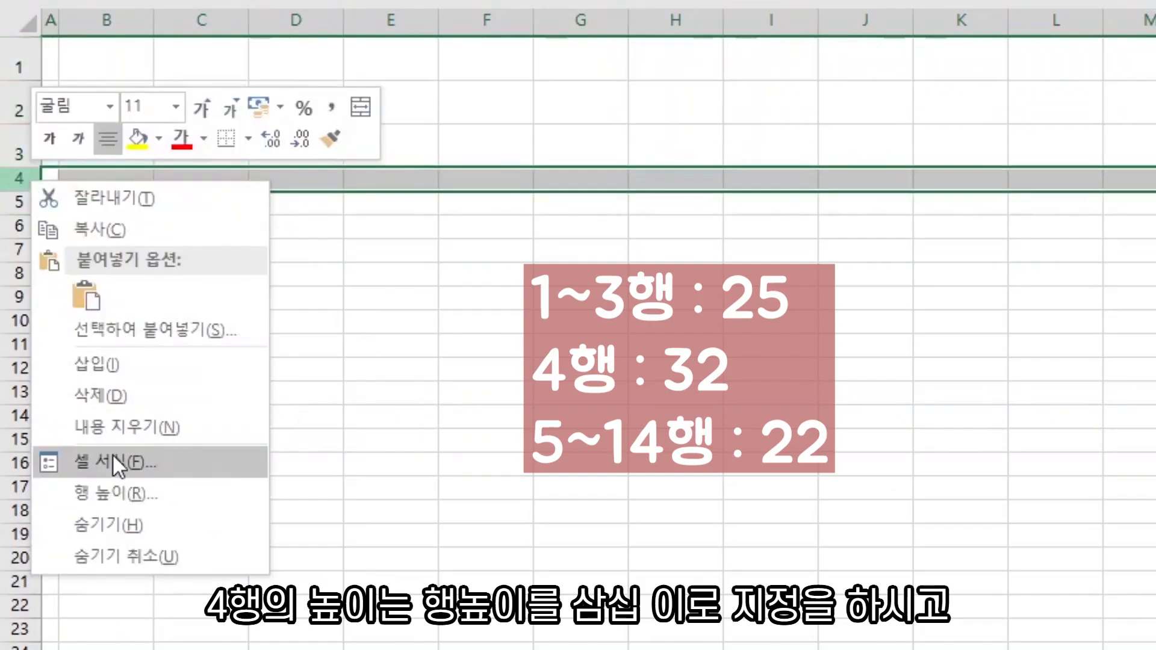
{"action": "left_click", "coordinate": [123, 495]}
{"action": "type", "text": "32"}
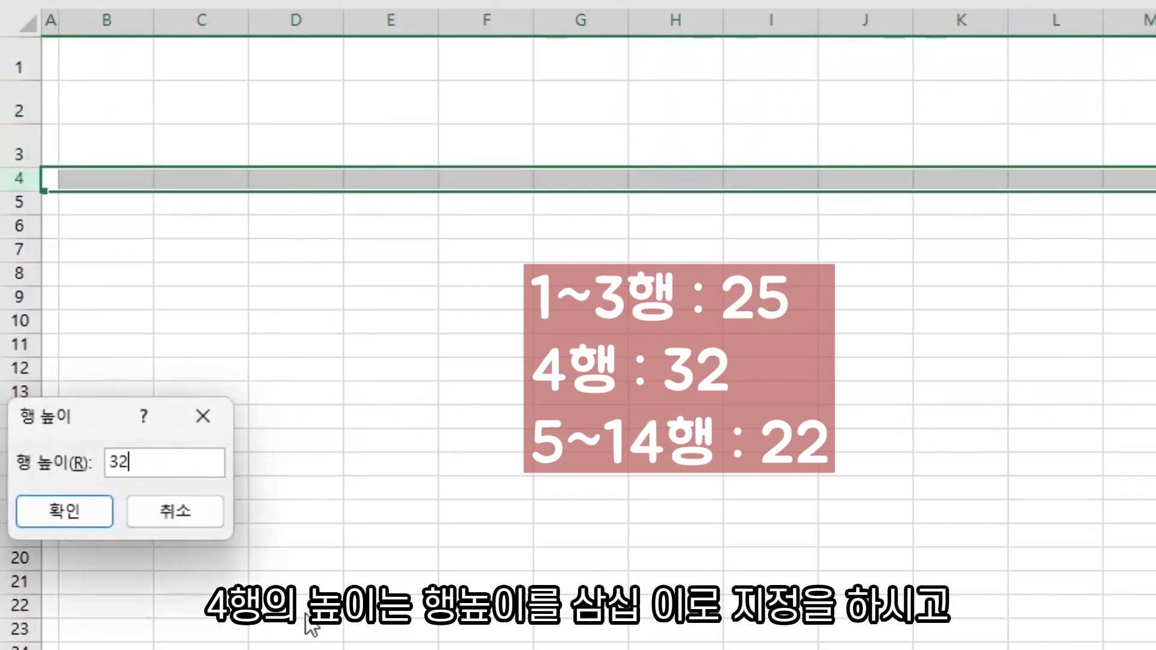
{"action": "key", "text": "Return"}
Step: Set the height of rows 5 to 14 to 22
{"action": "left_click_drag", "start_coordinate": [13, 234], "coordinate": [21, 449]}
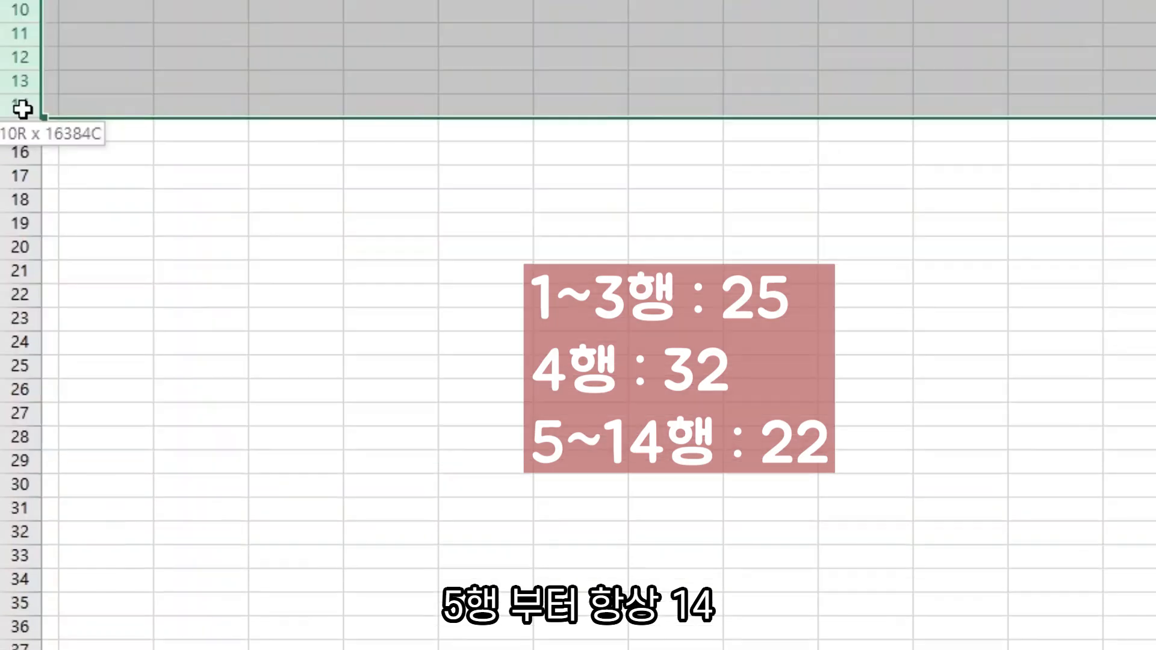
{"action": "right_click", "coordinate": [19, 447]}
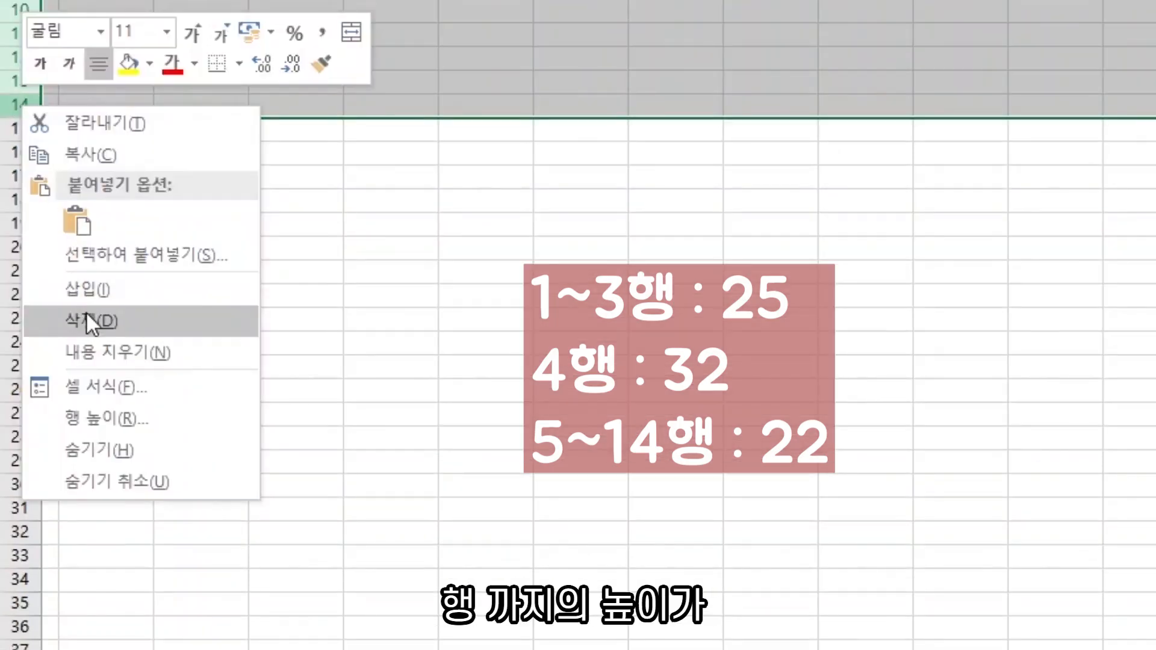
{"action": "left_click", "coordinate": [112, 420]}
{"action": "type", "text": "22"}
{"action": "key", "text": "Return"}
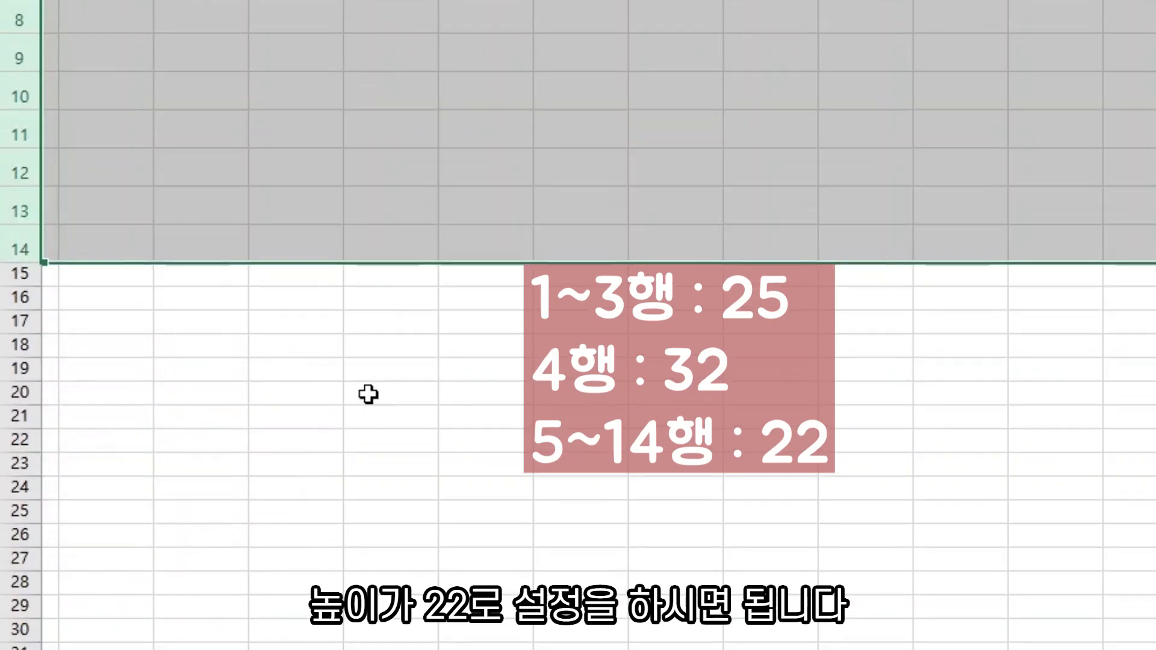
{"action": "left_click", "coordinate": [368, 395]}
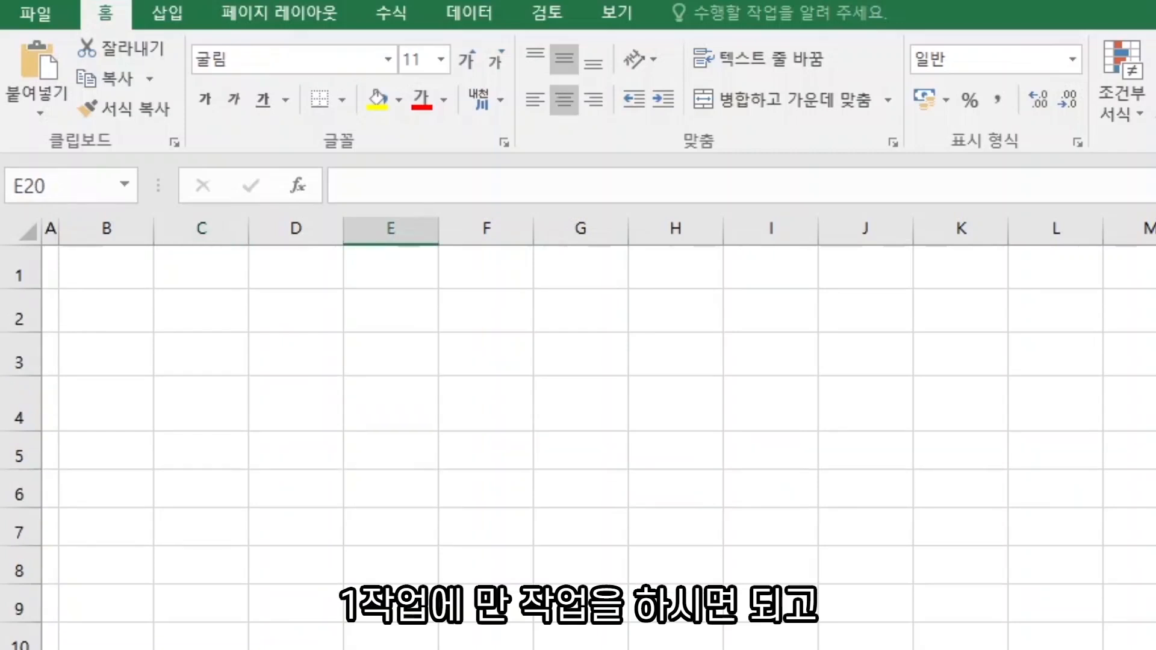
Step: Enter the headers 상품코드, 상품명, 카테고리 and 구매자수 across cells B4 to E4
{"action": "left_click", "coordinate": [193, 573]}
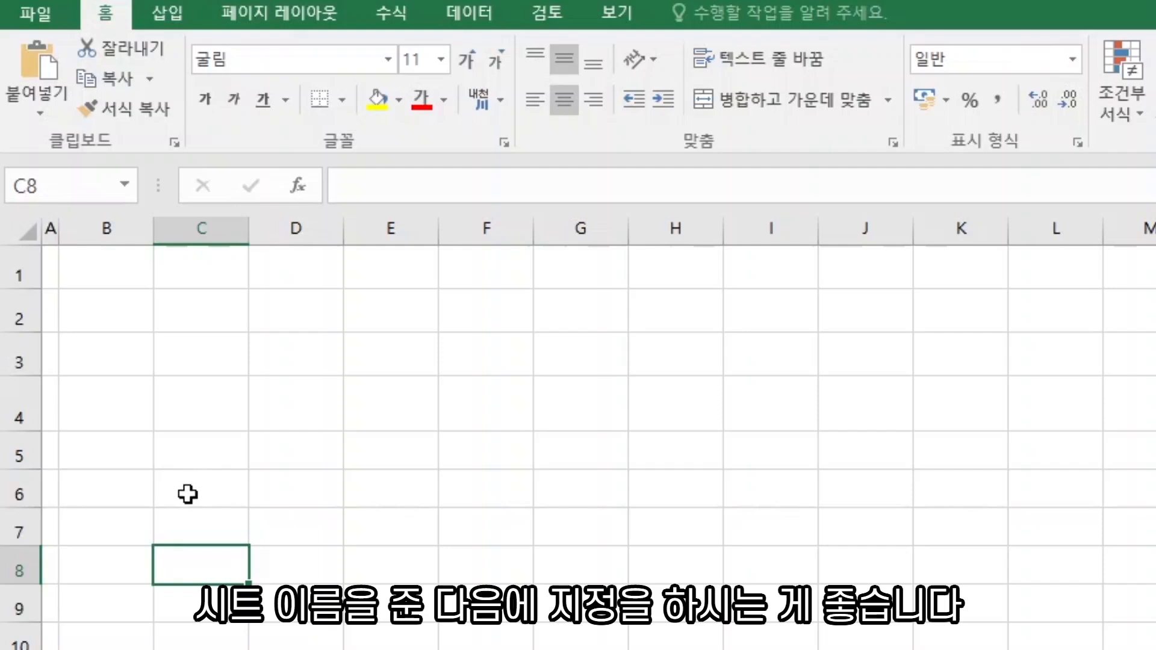
{"action": "left_click", "coordinate": [101, 413]}
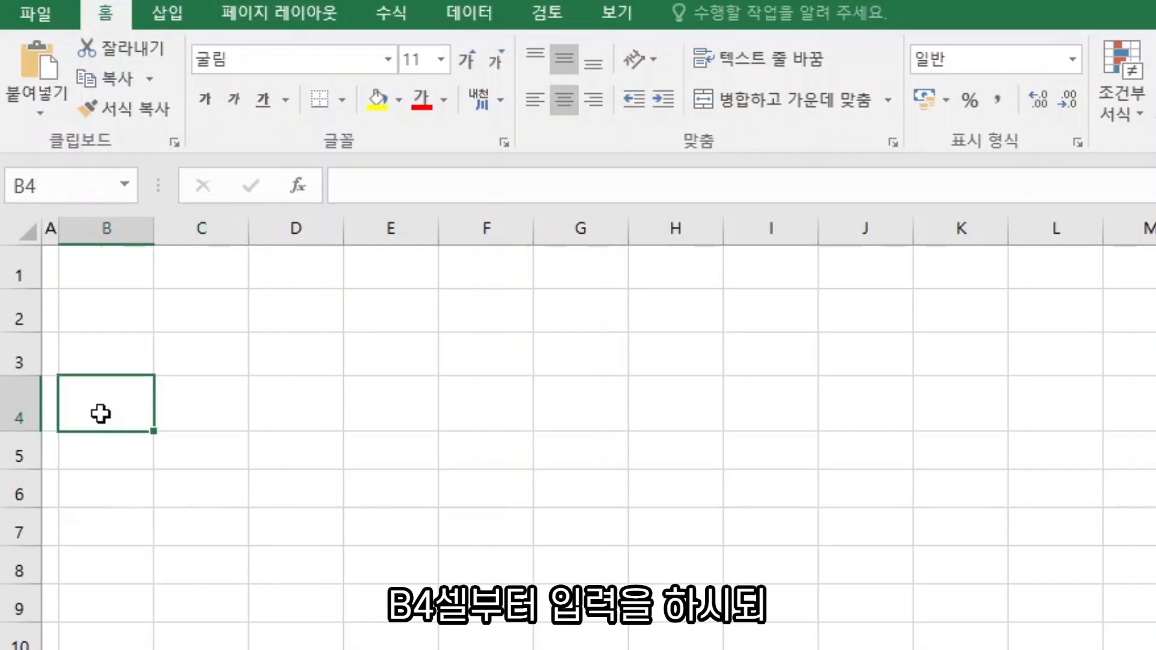
{"action": "type", "text": "상품코드"}
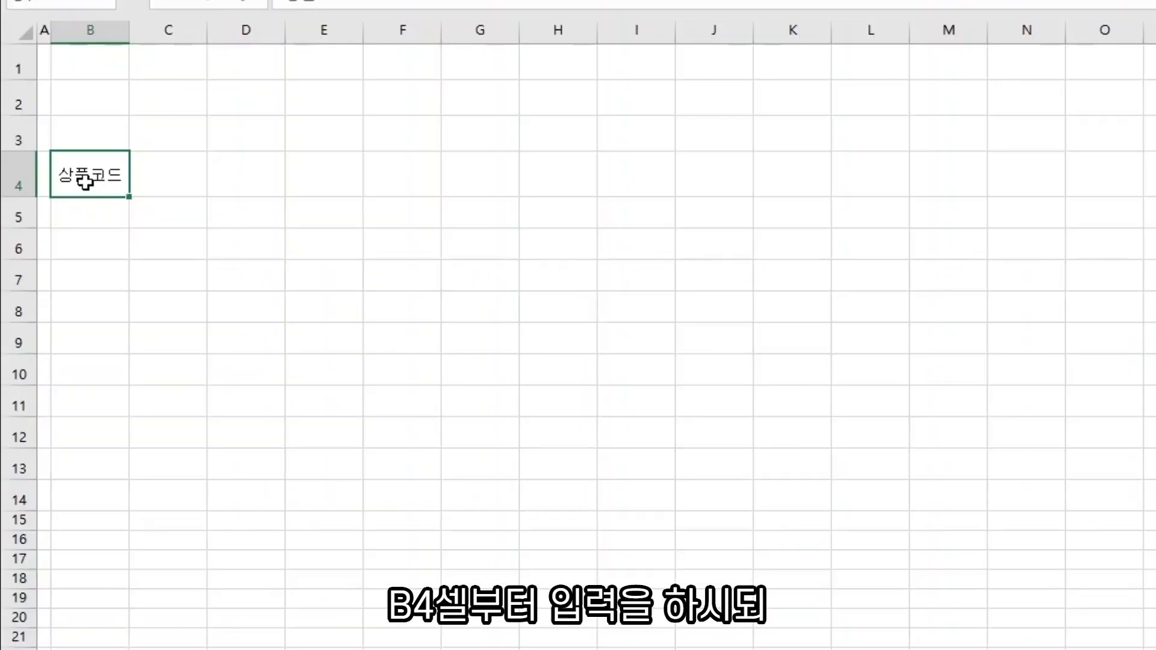
{"action": "key", "text": "Tab"}
{"action": "type", "text": "상품명"}
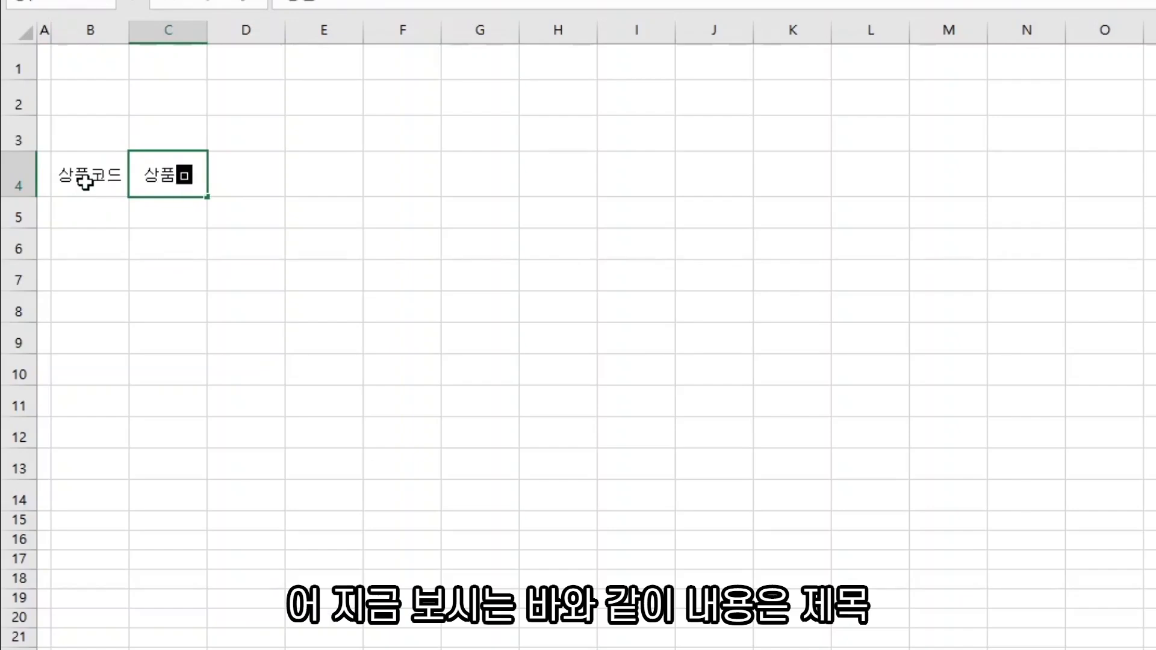
{"action": "key", "text": "Tab"}
{"action": "type", "text": "카테고리"}
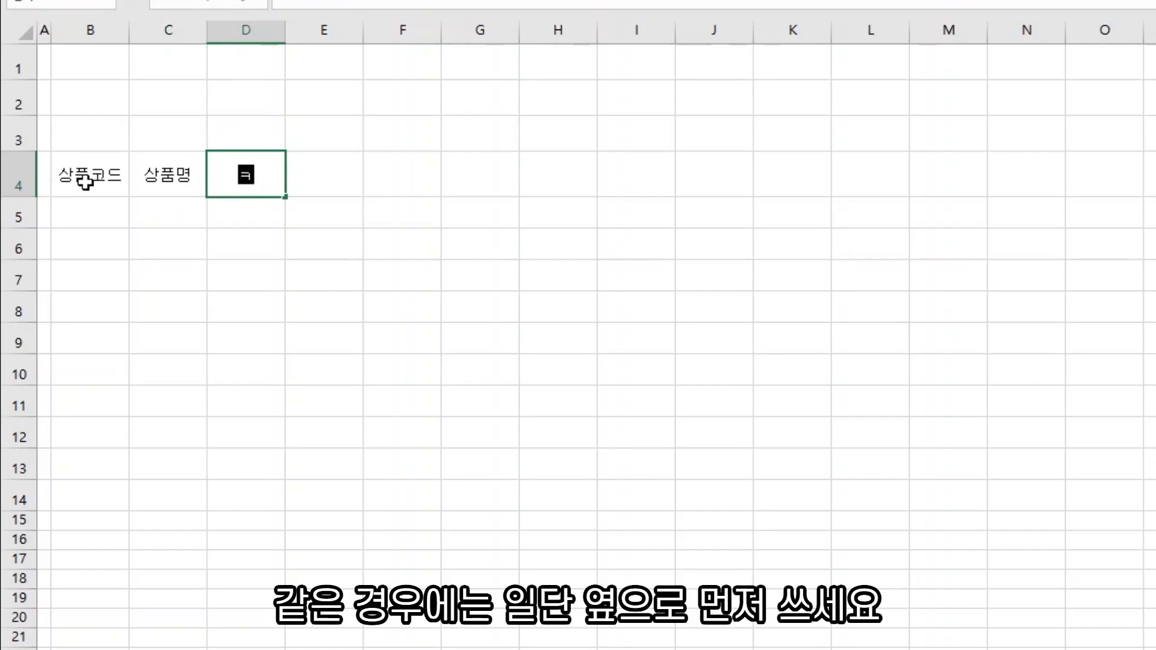
{"action": "key", "text": "Tab"}
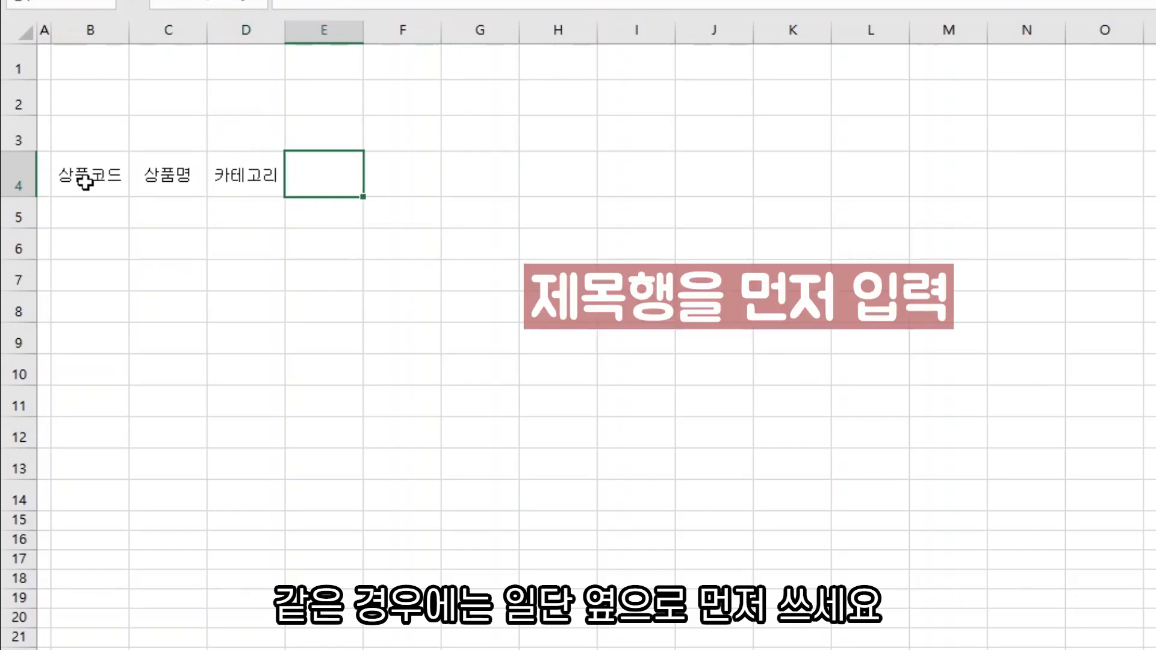
{"action": "type", "text": "구매자수"}
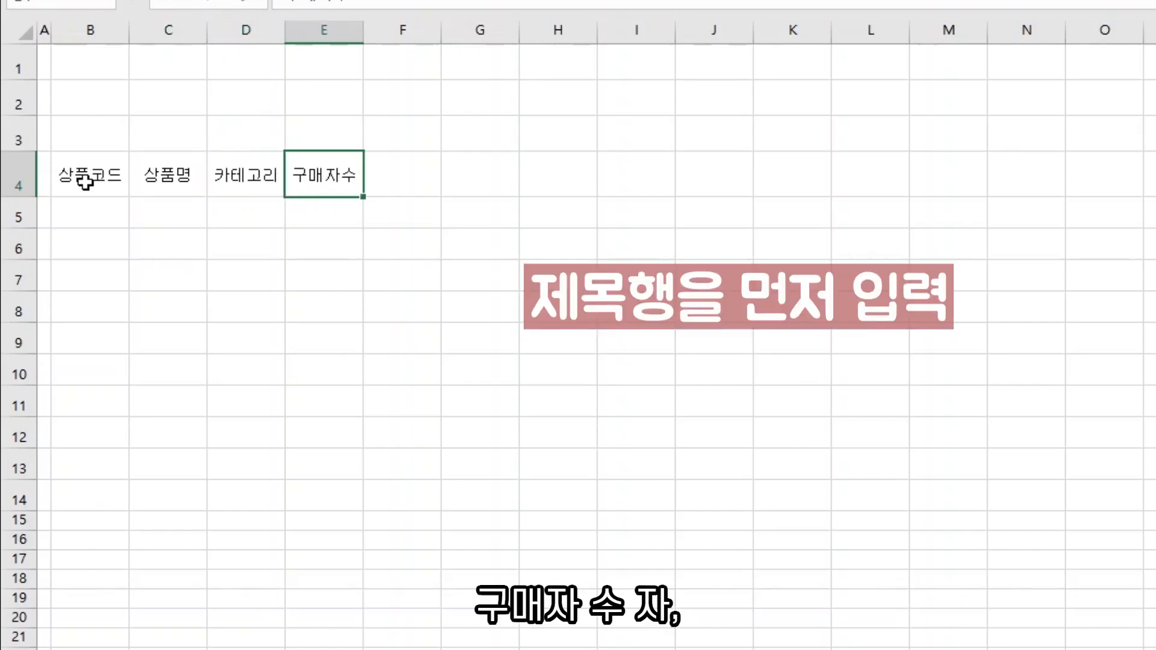
Step: Enter the two-line header 판매금액 / (단위 : 원) in F4 and auto-fit column F to its contents
{"action": "key", "text": "Tab"}
{"action": "type", "text": "판매금액"}
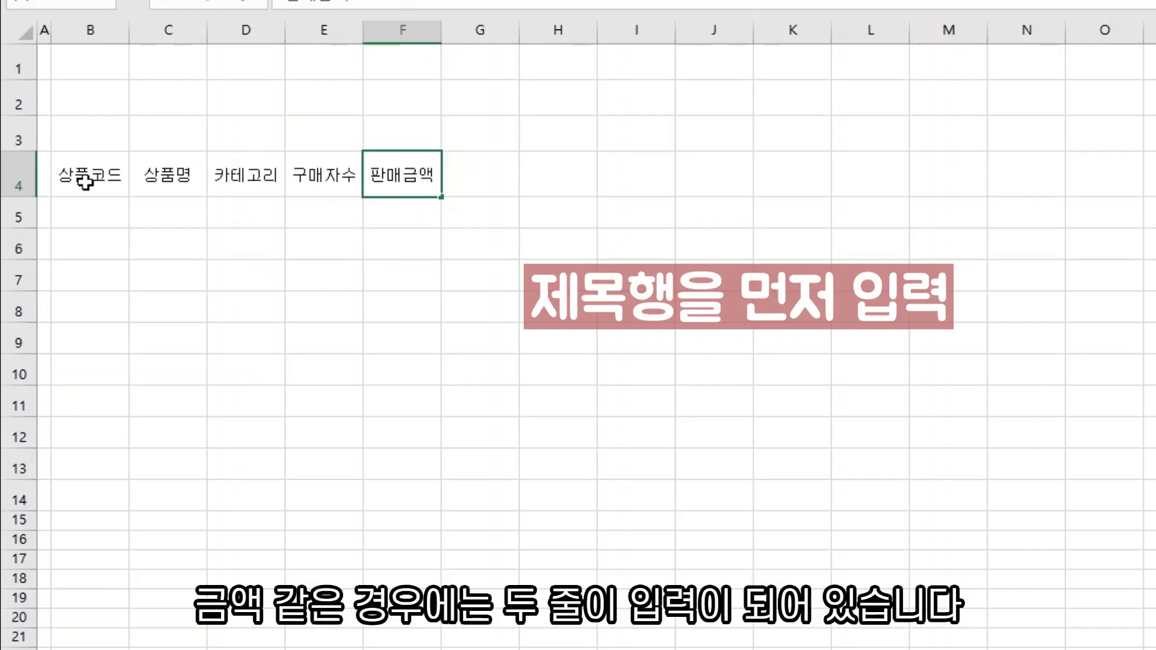
{"action": "key", "text": "alt+Return"}
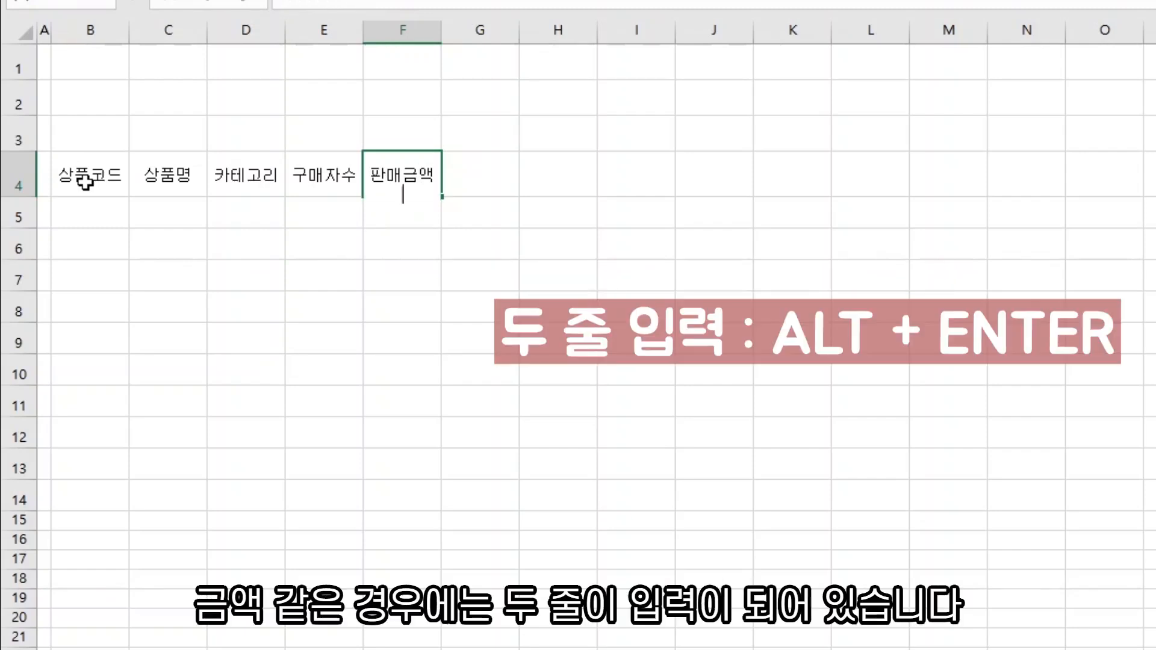
{"action": "type", "text": "("}
{"action": "type", "text": "단위"}
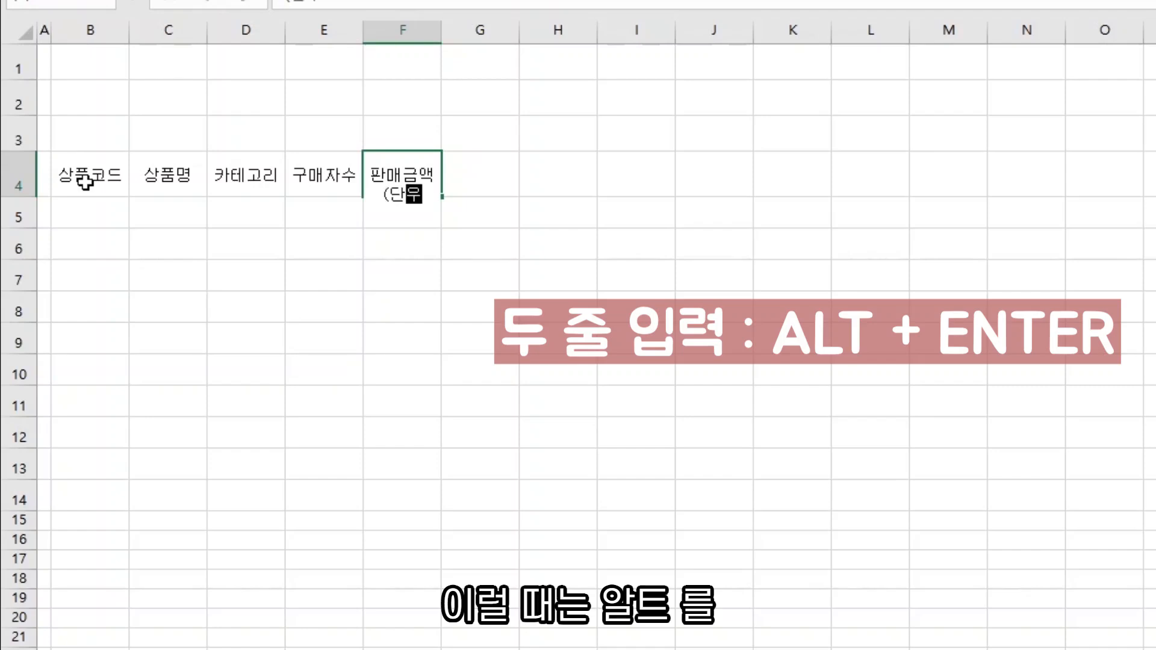
{"action": "type", "text": " : 원)"}
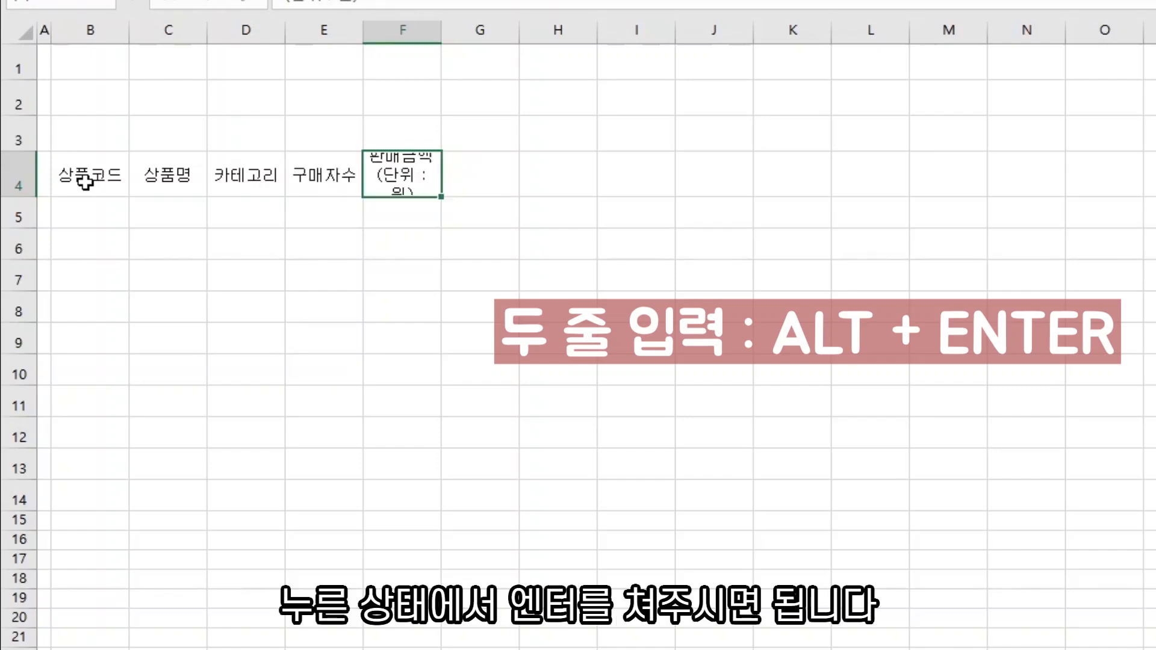
{"action": "key", "text": "Tab"}
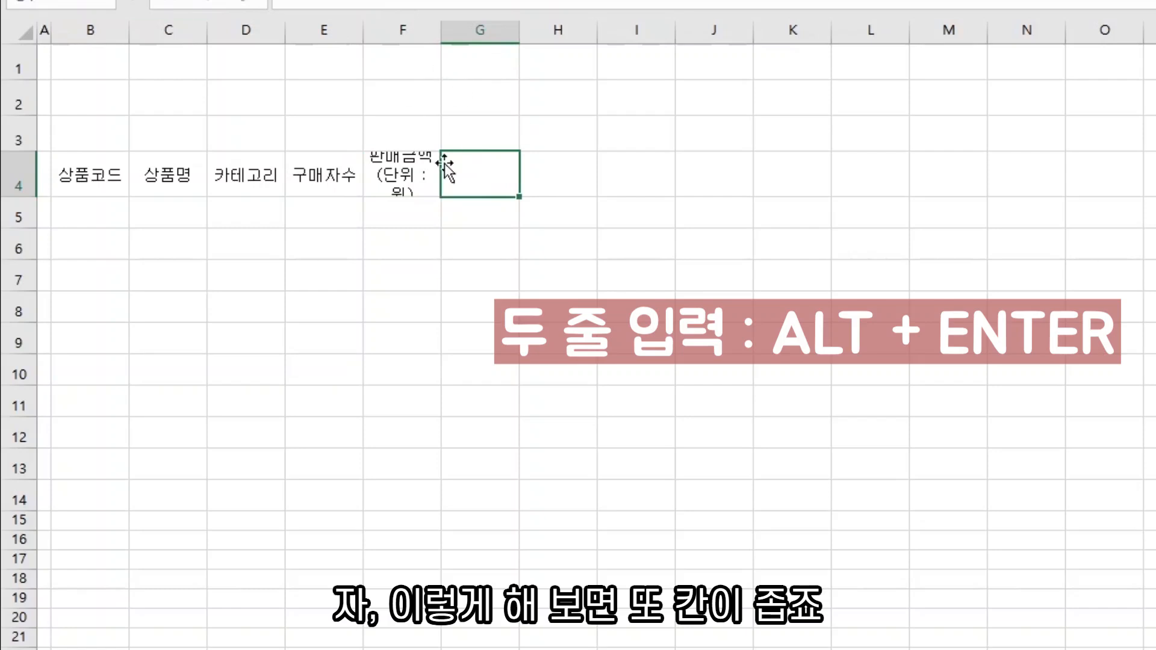
{"action": "double_click", "coordinate": [441, 30]}
{"action": "double_click", "coordinate": [457, 31]}
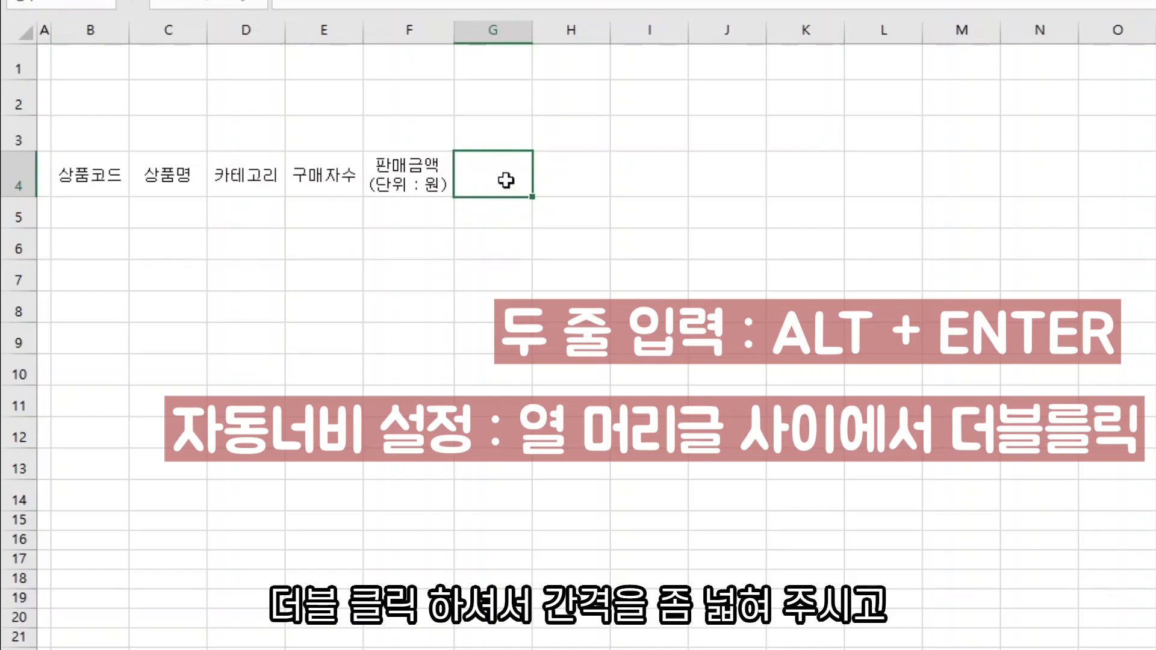
Step: Enter the two-line header 재고량 / (단위:EA) in G4 and make H4 the active cell
{"action": "type", "text": "재고량"}
{"action": "key", "text": "alt+Return"}
{"action": "type", "text": "(단위:"}
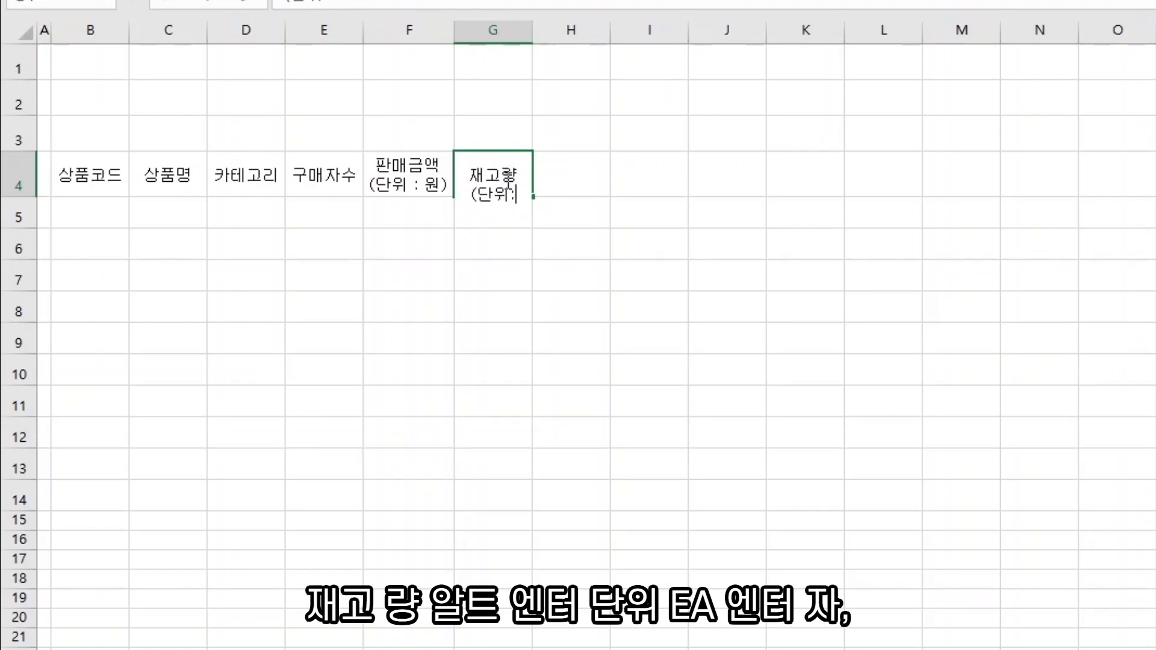
{"action": "type", "text": "EA)"}
{"action": "key", "text": "Return"}
{"action": "key", "text": "Up"}
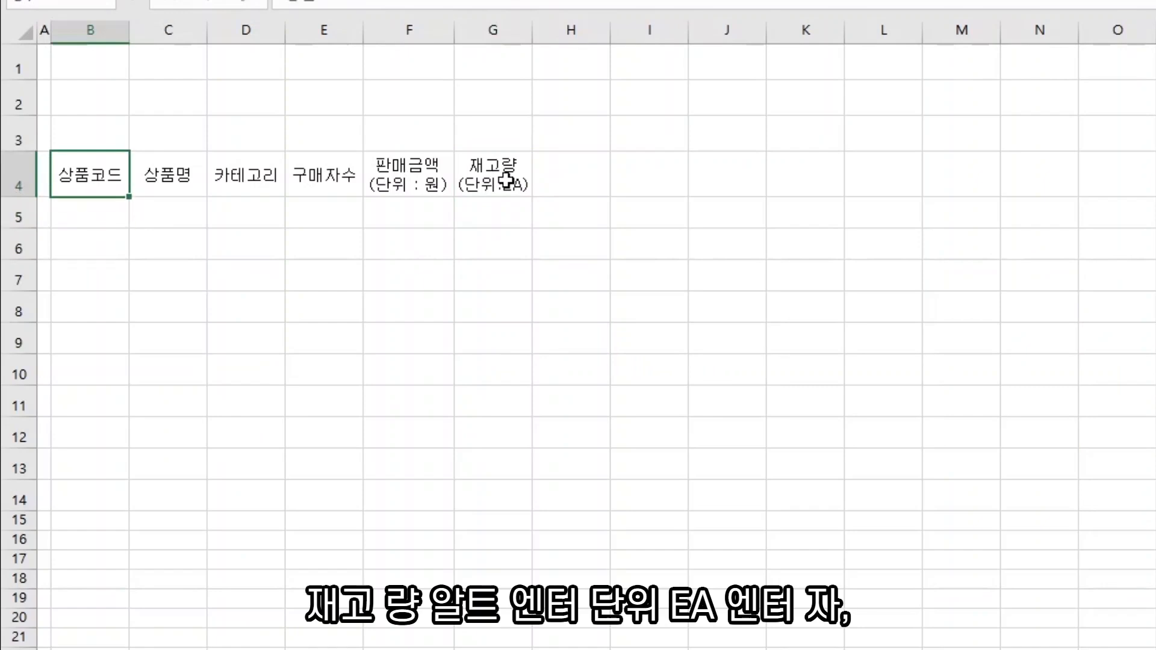
{"action": "key", "text": "Right"}
{"action": "key", "text": "Right"}
{"action": "key", "text": "Right"}
{"action": "key", "text": "Right"}
{"action": "key", "text": "Right"}
{"action": "key", "text": "Right"}
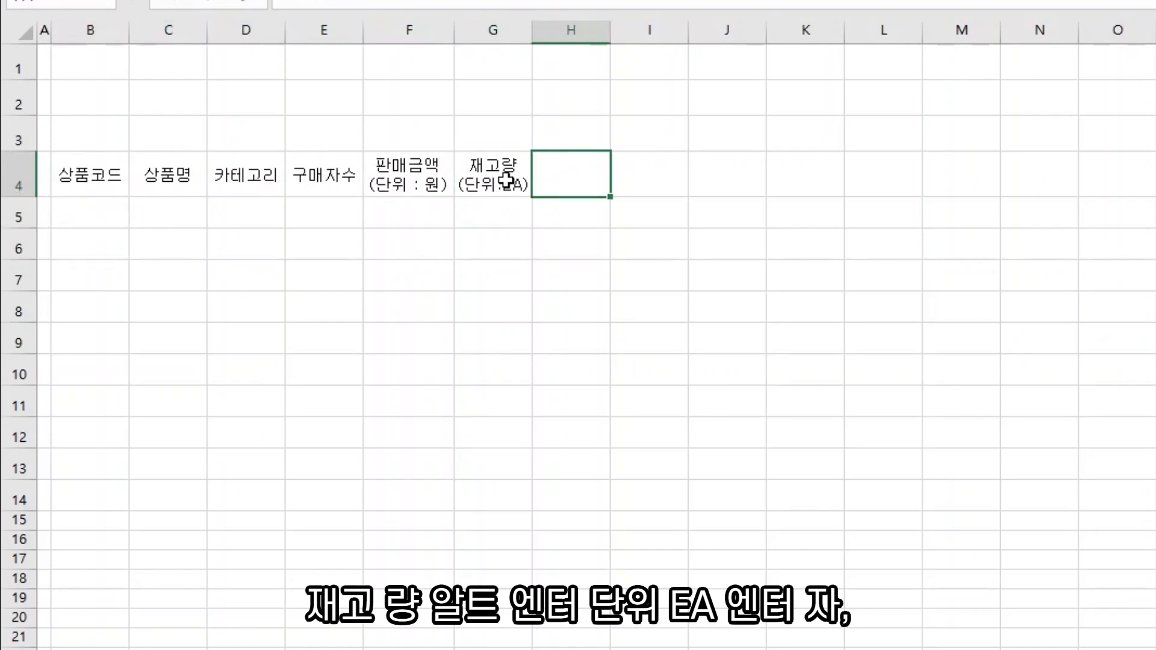
{"action": "type", "text": "worhfid"}
{"action": "key", "text": "BackSpace"}
{"action": "key", "text": "BackSpace"}
{"action": "key", "text": "BackSpace"}
{"action": "key", "text": "BackSpace"}
{"action": "key", "text": "BackSpace"}
{"action": "key", "text": "BackSpace"}
{"action": "key", "text": "BackSpace"}
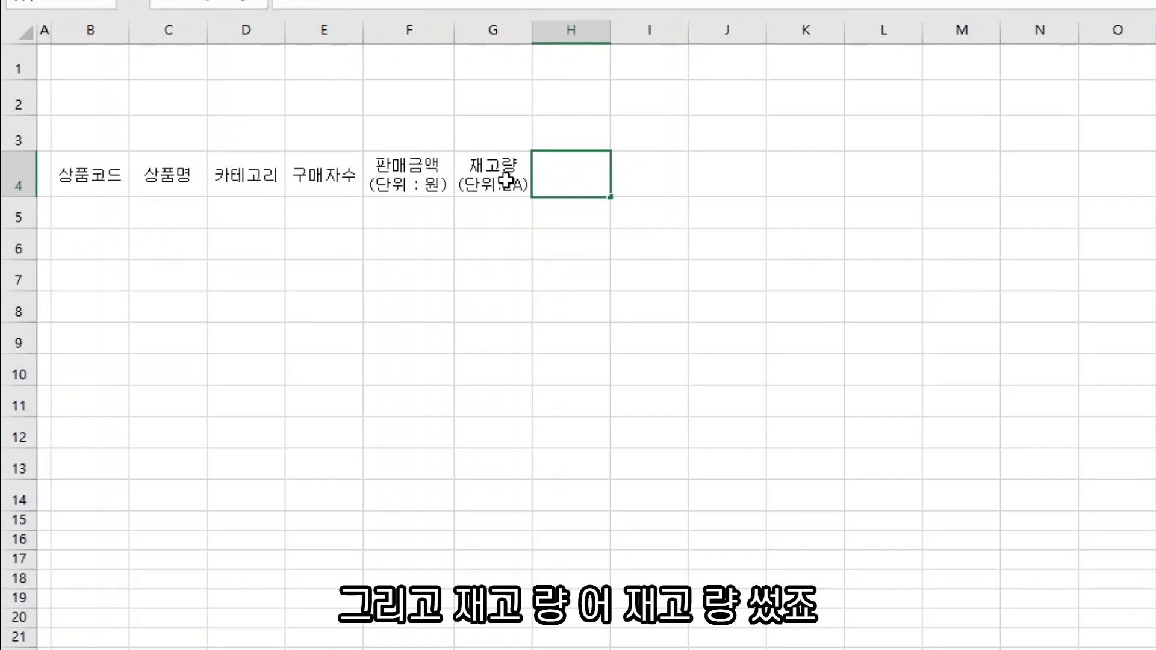
Step: Enter the headers 입고일, 재고순위 and 비고 across cells H4 to J4
{"action": "type", "text": "입고일"}
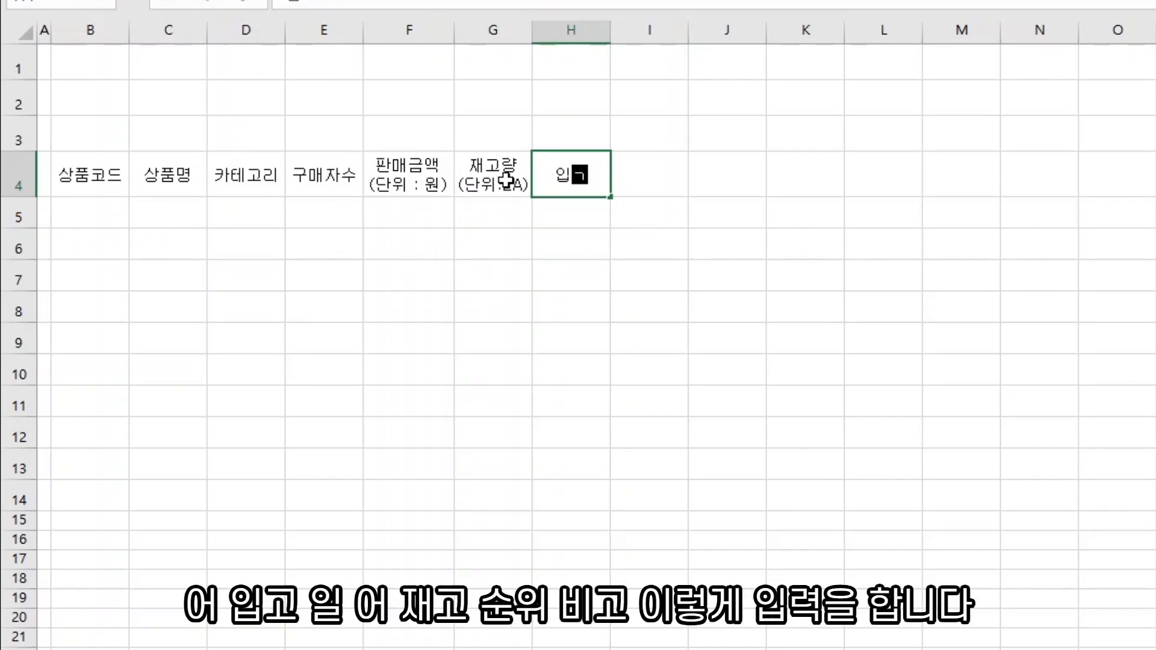
{"action": "key", "text": "Right"}
{"action": "type", "text": "재고순위"}
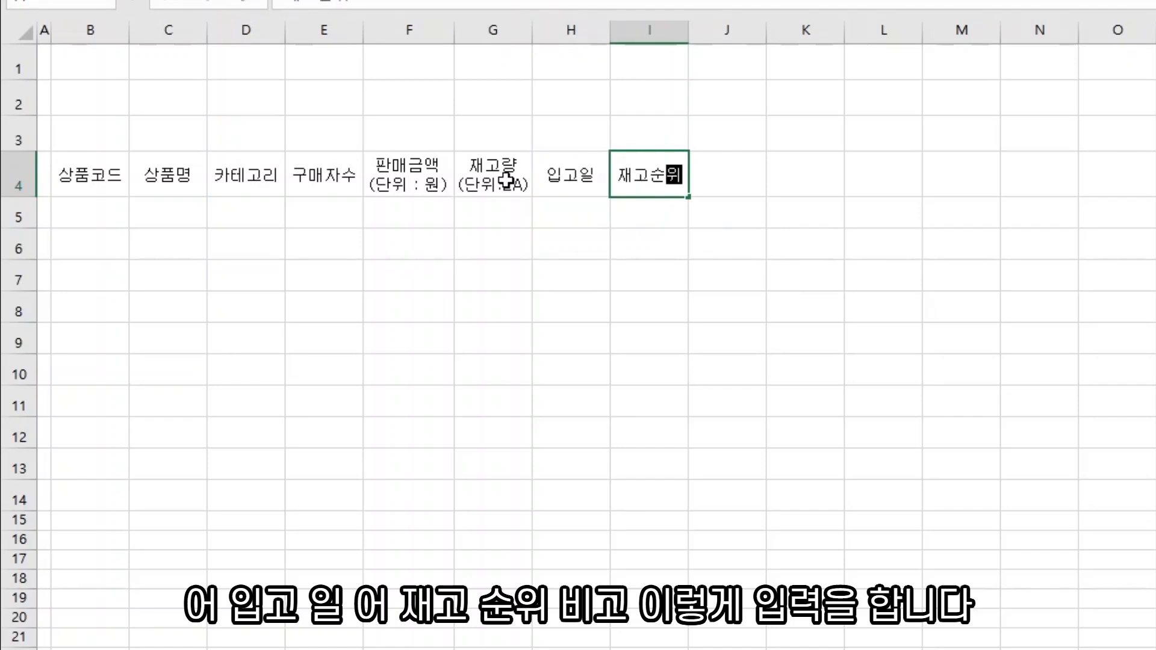
{"action": "key", "text": "Right"}
{"action": "type", "text": "ㅂㅣ고"}
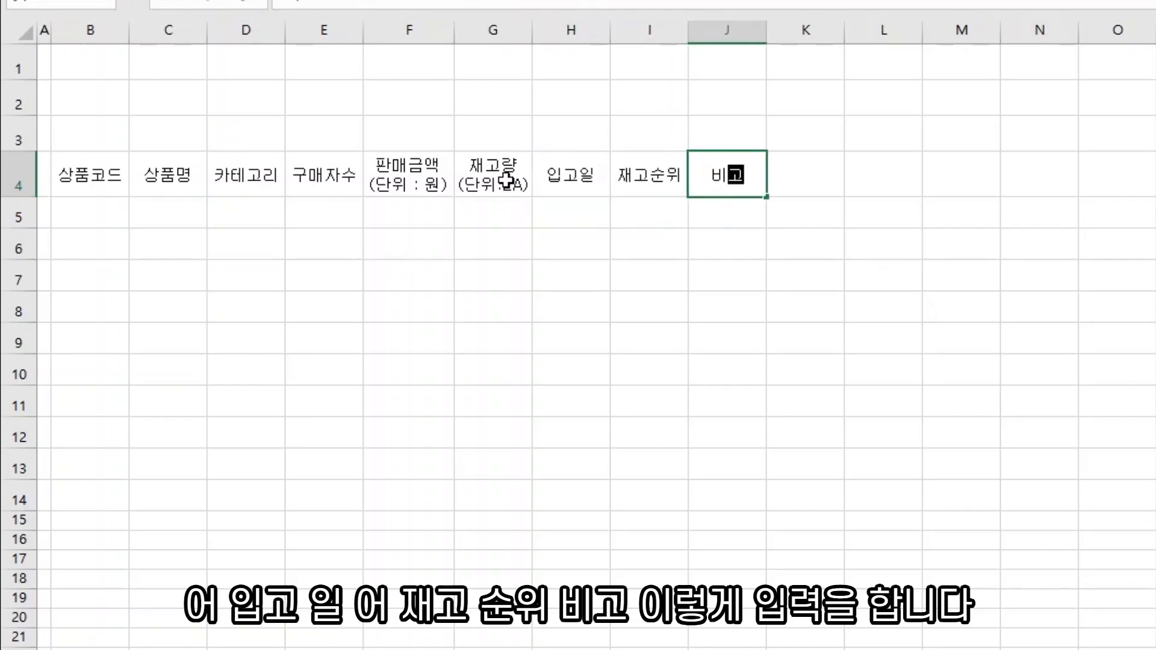
{"action": "key", "text": "Return"}
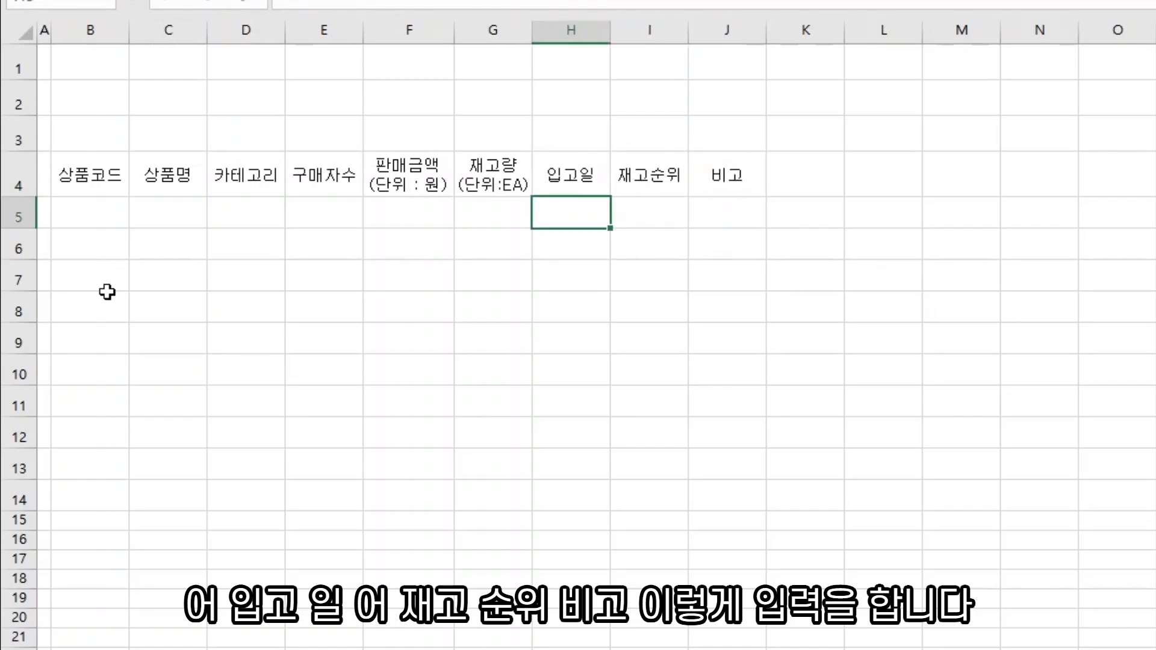
Step: Enter the product codes HE-0012, BO-2101, PE-1005 and HE-0305 in cells B5 to B8
{"action": "left_click_drag", "start_coordinate": [90, 217], "coordinate": [97, 455]}
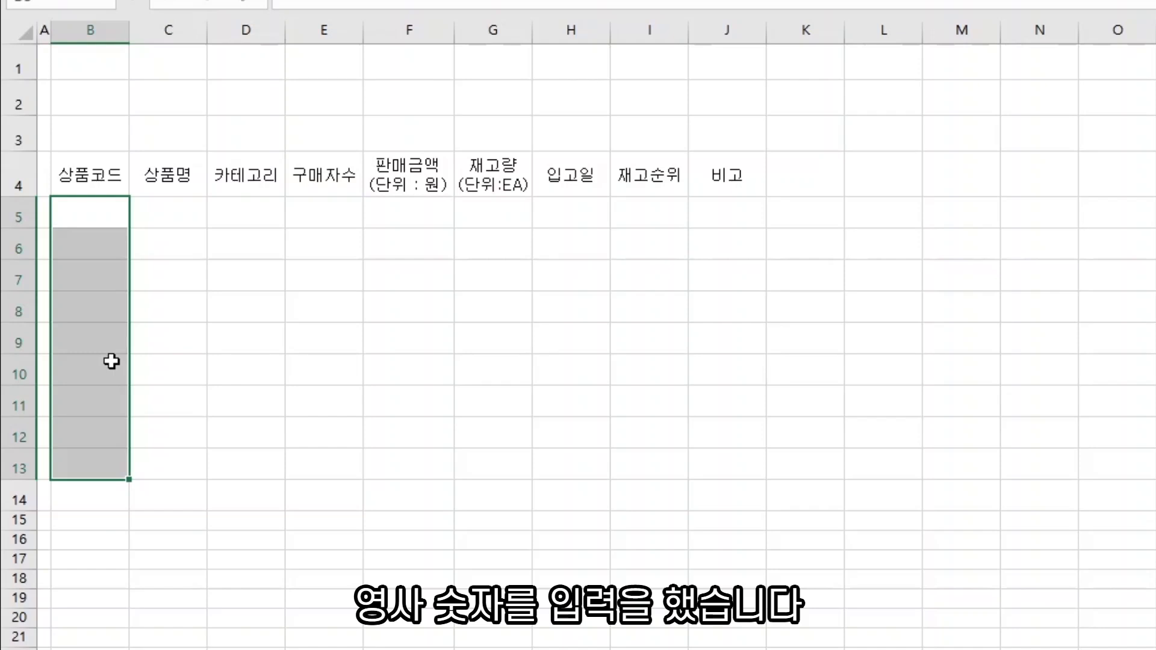
{"action": "type", "text": "H"}
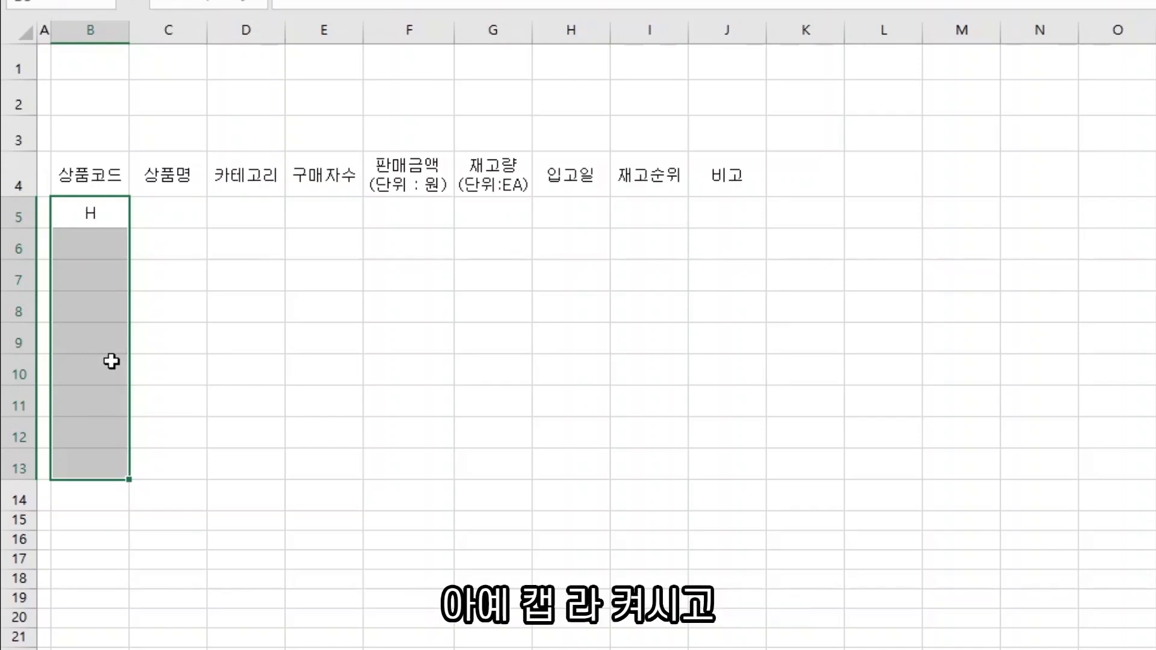
{"action": "type", "text": "Eㅓ"}
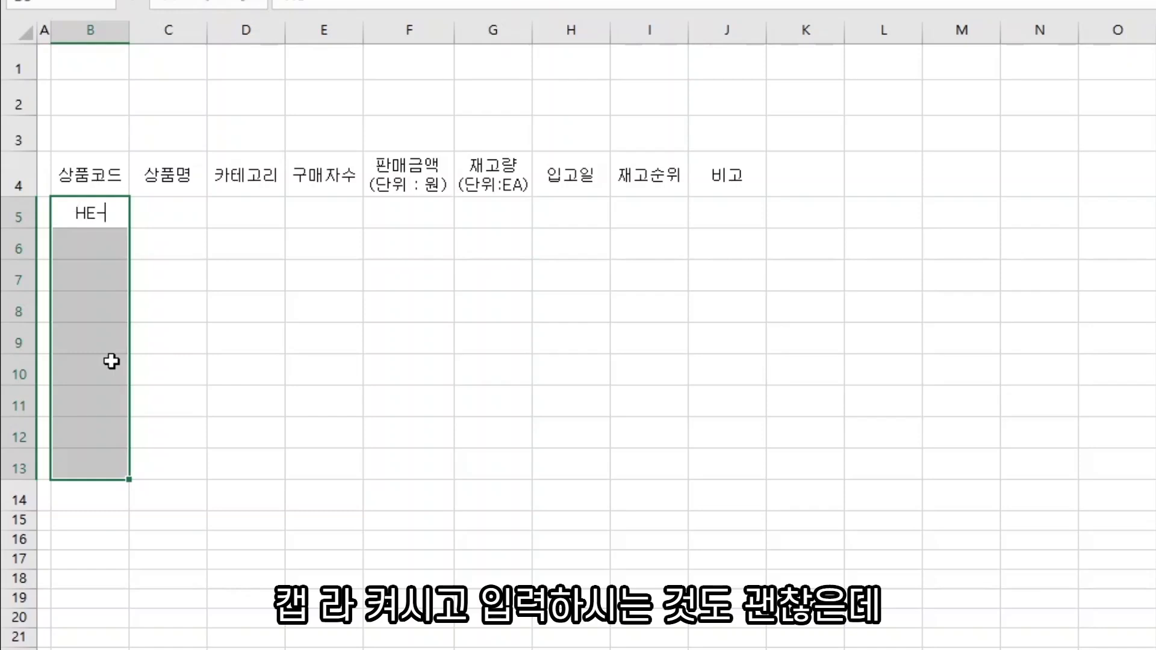
{"action": "type", "text": "0012"}
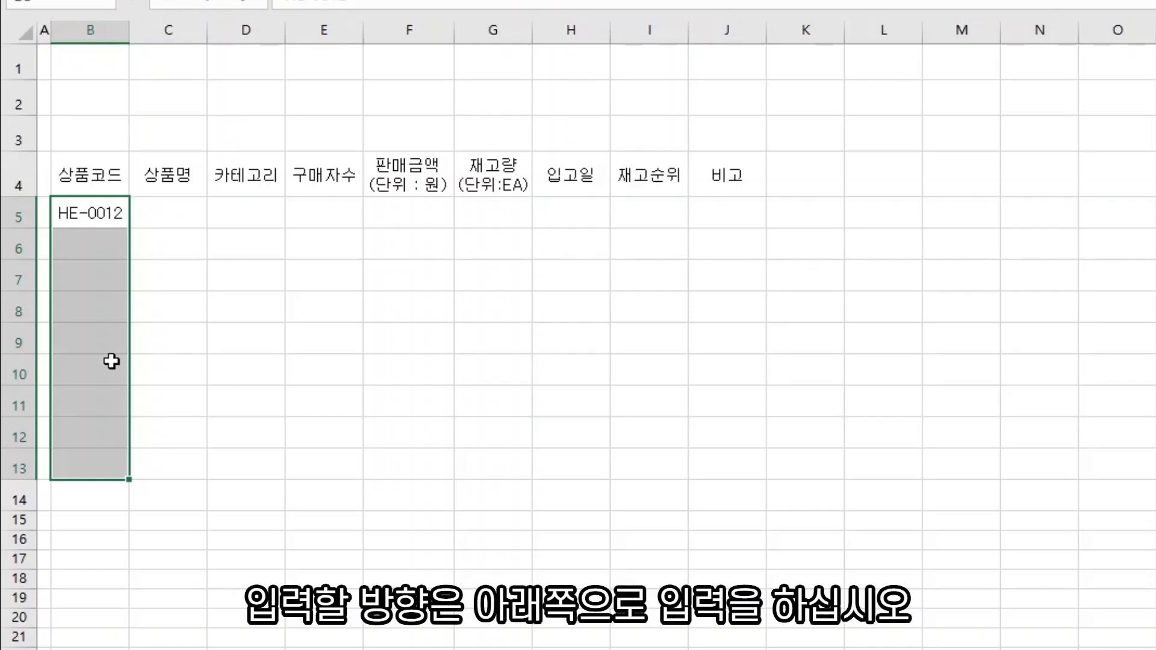
{"action": "key", "text": "Return"}
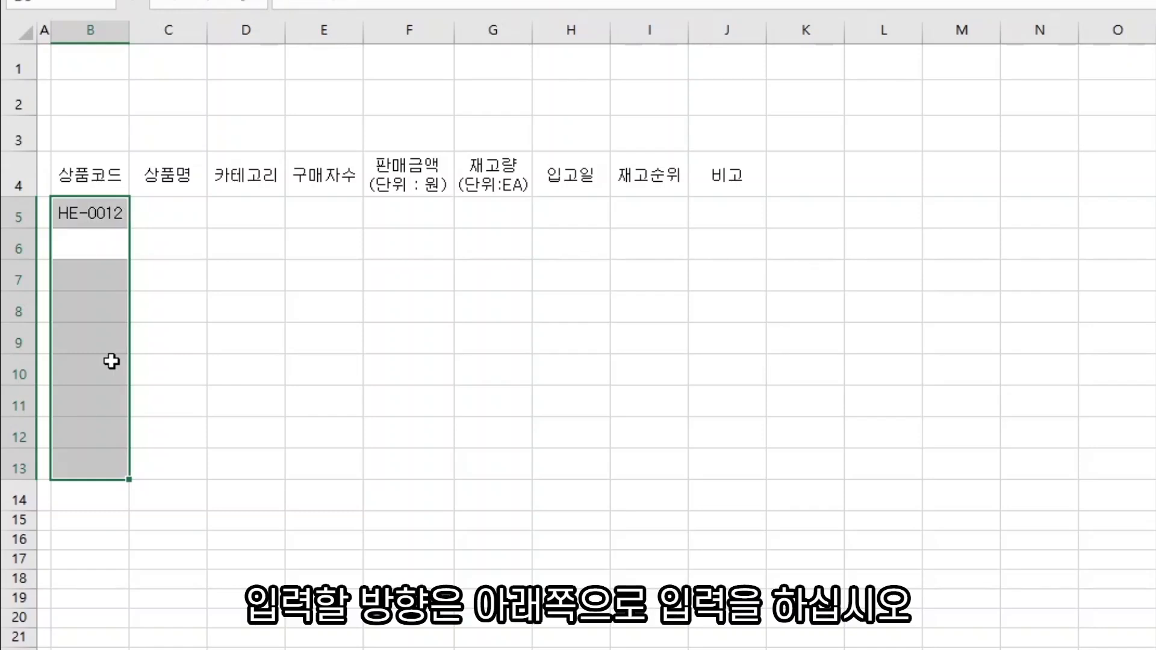
{"action": "type", "text": "BO-2101"}
{"action": "key", "text": "Return"}
{"action": "type", "text": "PE-1005"}
{"action": "key", "text": "Return"}
{"action": "type", "text": "HE-0305"}
{"action": "key", "text": "Return"}
Step: Enter the product codes BO-2043, BO-2316, PE-1138 and PE-1927 in cells B9 to B12
{"action": "type", "text": "BO-2043"}
{"action": "key", "text": "Return"}
{"action": "type", "text": "BO-2316"}
{"action": "key", "text": "Return"}
{"action": "type", "text": "PE-1138"}
{"action": "key", "text": "Return"}
{"action": "type", "text": "PE-1927"}
{"action": "key", "text": "Return"}
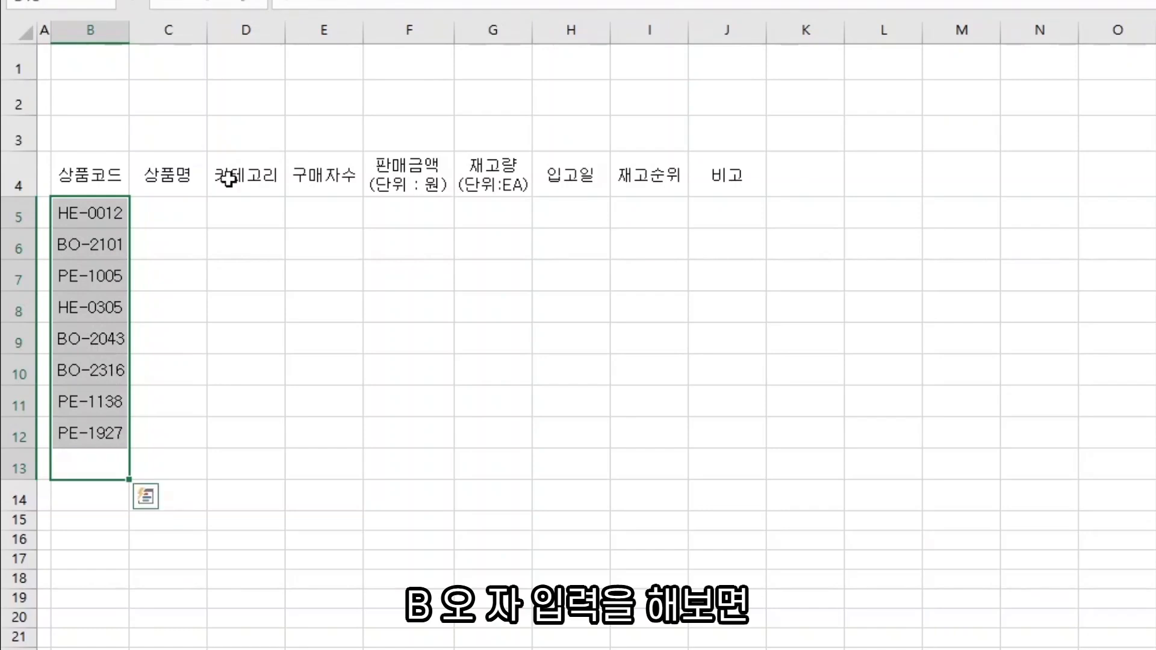
Step: Enter the product name 욕창예방매트리스 in C5 and auto-fit column C to its contents
{"action": "left_click", "coordinate": [170, 210]}
{"action": "type", "text": "욕창예방매트리스"}
{"action": "key", "text": "Return"}
{"action": "type", "text": "경량"}
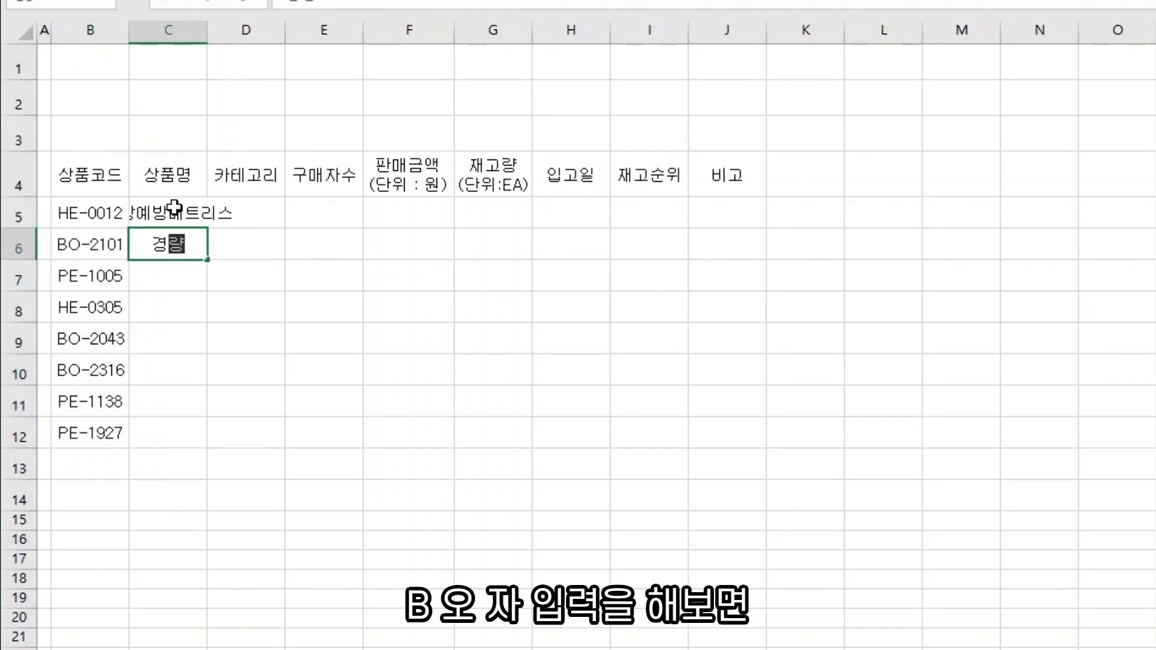
{"action": "key", "text": "BackSpace"}
{"action": "key", "text": "BackSpace"}
{"action": "key", "text": "BackSpace"}
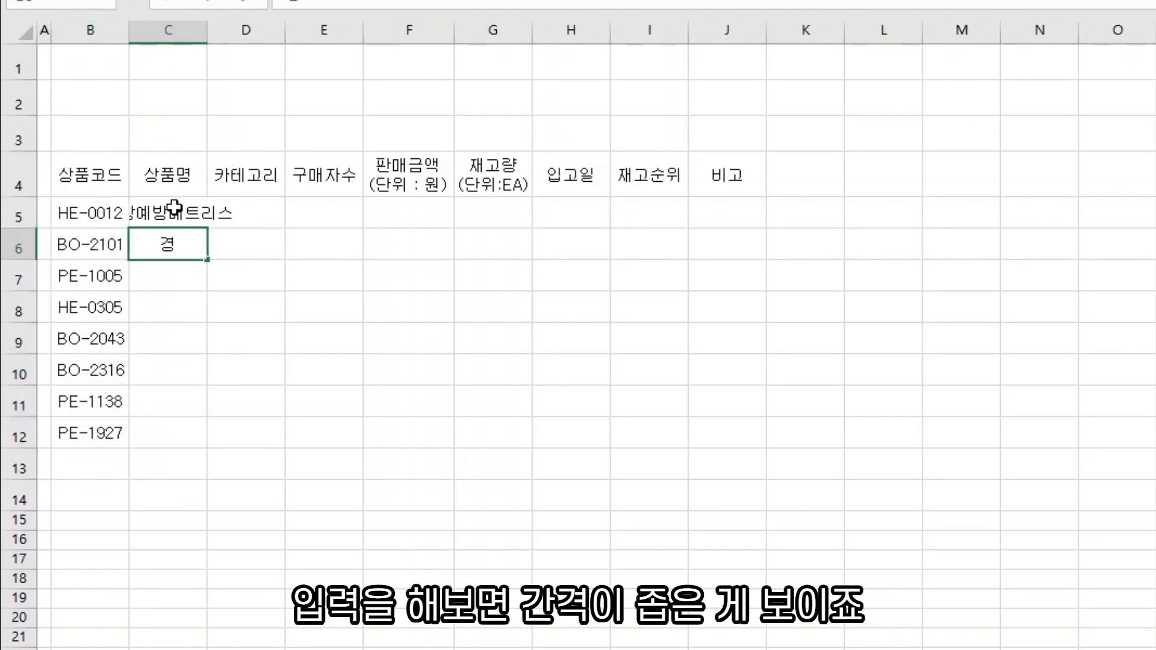
{"action": "left_click", "coordinate": [276, 322]}
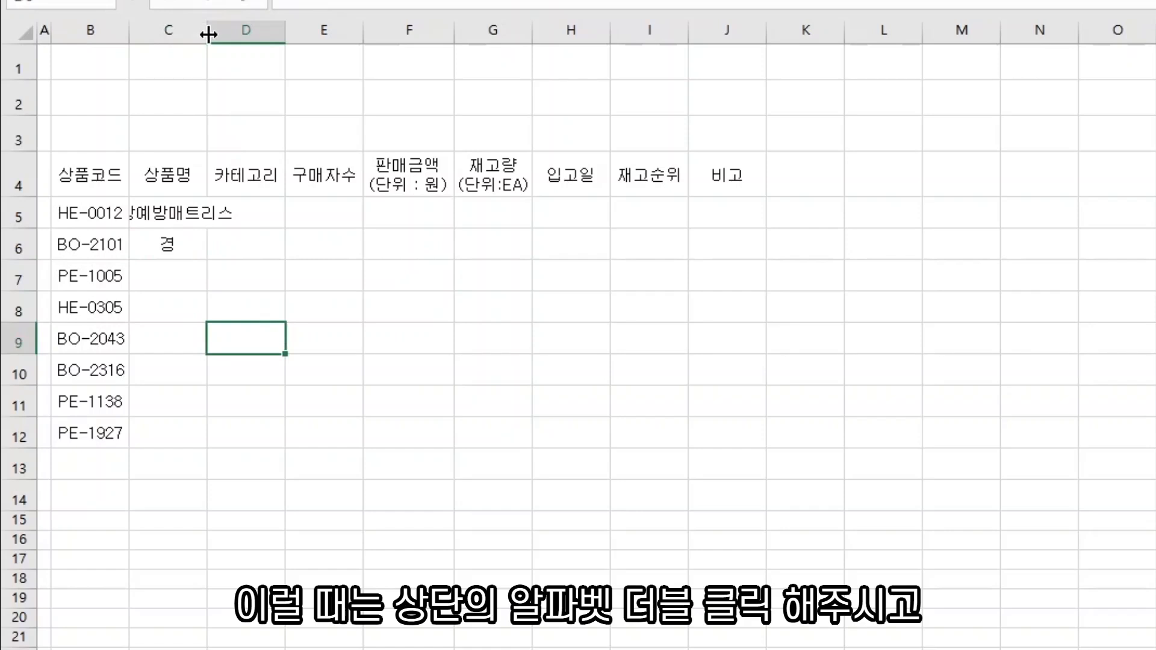
{"action": "double_click", "coordinate": [209, 34]}
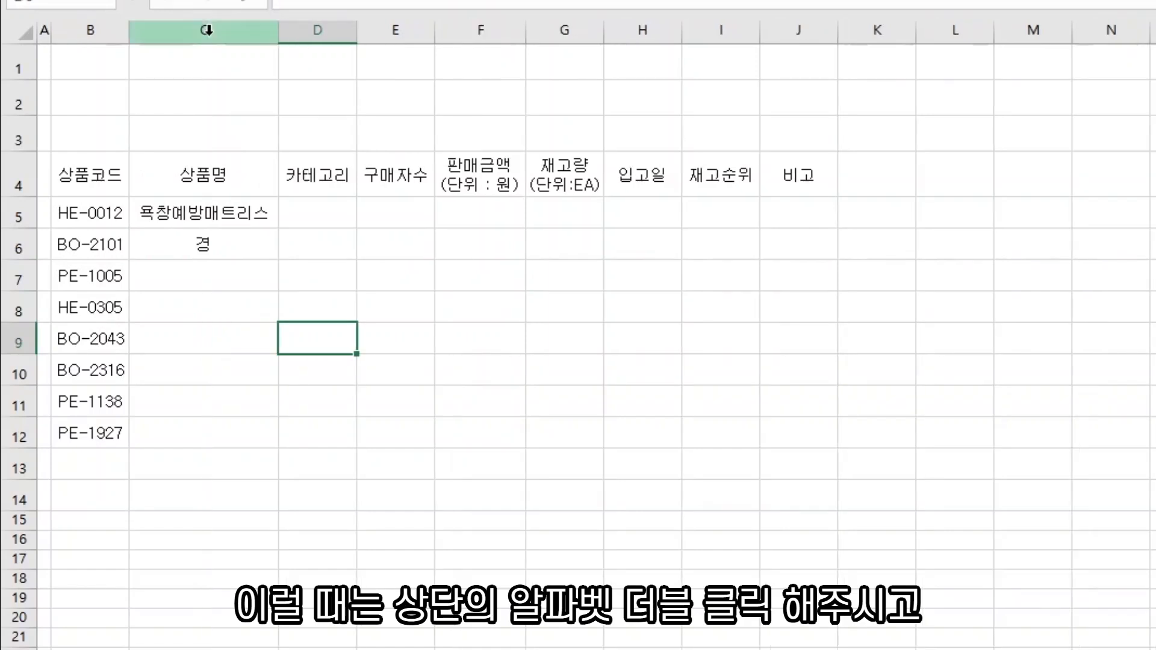
Step: Enter the product names 경량알루미늄 휠체어, 당뇨환자용 양파효소, 성인용보해기 and 스틸통타이어 휠체어 in cells C6 to C9
{"action": "left_click", "coordinate": [245, 250]}
{"action": "type", "text": "경량알루미늄 휠체어"}
{"action": "key", "text": "Return"}
{"action": "type", "text": "ㄷ당뇨환자용 양파효소"}
{"action": "key", "text": "Return"}
{"action": "type", "text": "성인용보해기"}
{"action": "key", "text": "Return"}
{"action": "type", "text": "스틸통타이어 휠체어"}
{"action": "key", "text": "Return"}
Step: Enter 거상형 휠체어, 고단백 영양푸딩 and 고농축 영양식 in cells C10 to C12 and auto-fit column C again
{"action": "type", "text": "거상형 휠"}
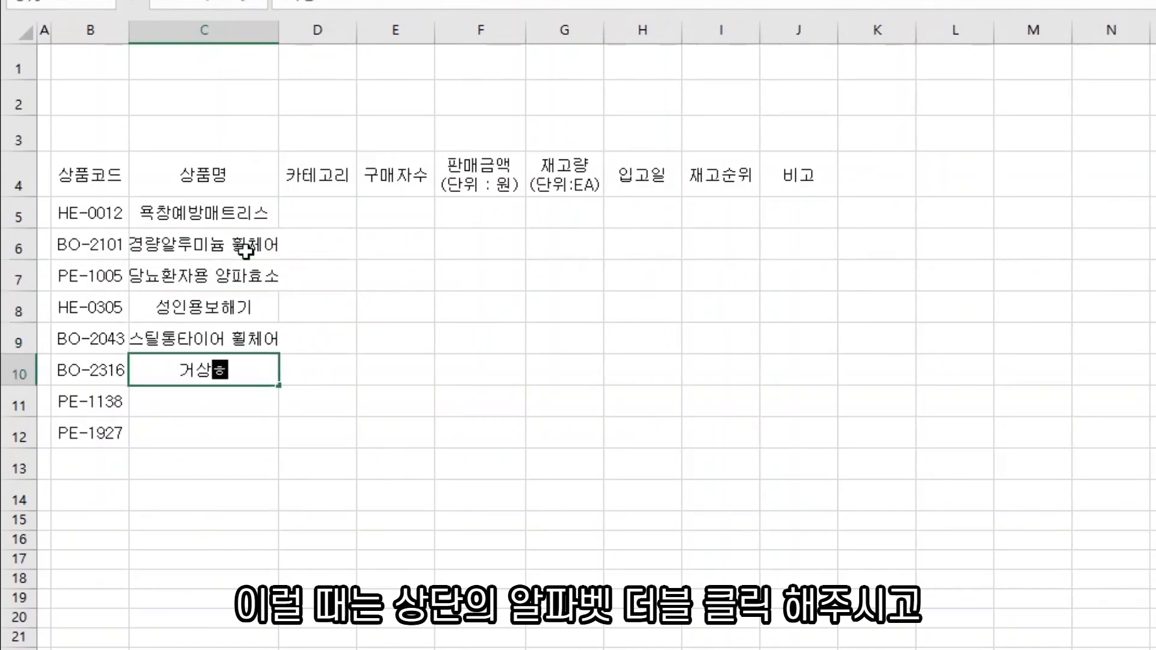
{"action": "type", "text": "체어"}
{"action": "key", "text": "Return"}
{"action": "type", "text": "고단백 영양푸딩"}
{"action": "key", "text": "Return"}
{"action": "type", "text": "고농축 영양식"}
{"action": "key", "text": "Return"}
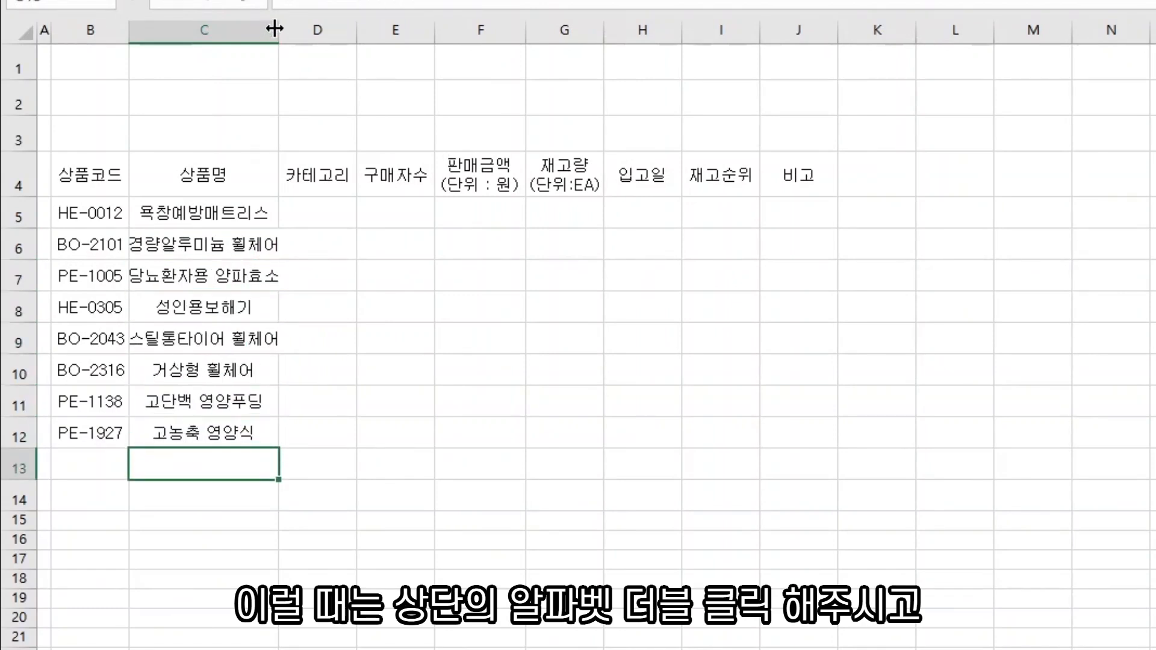
{"action": "double_click", "coordinate": [278, 25]}
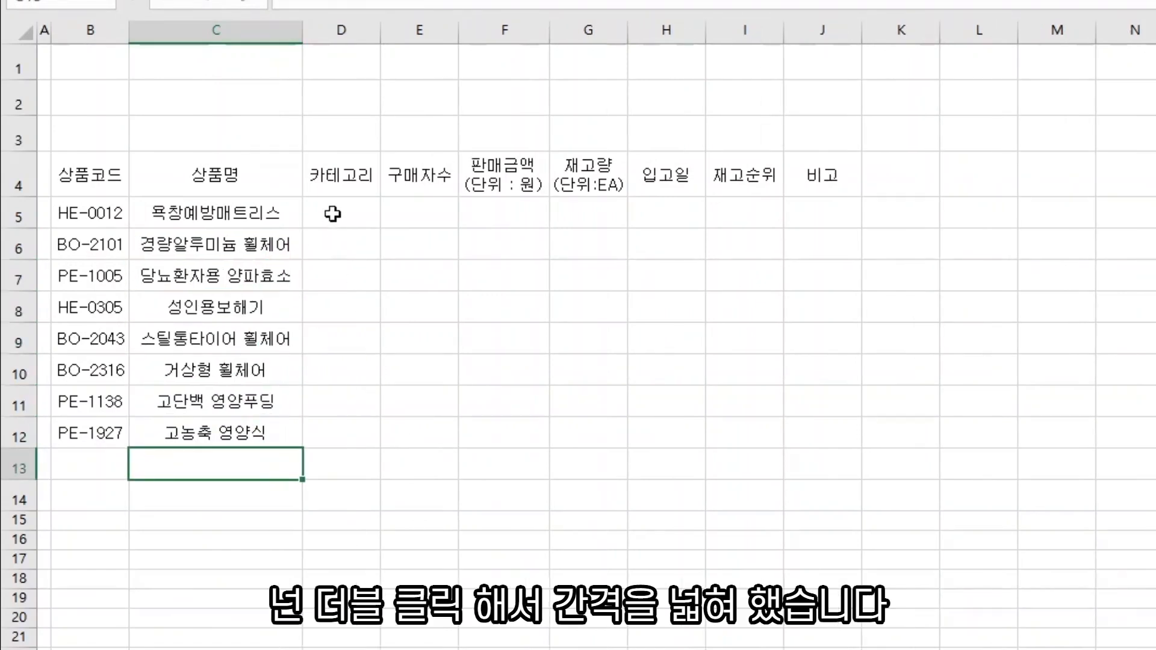
Step: Enter the categories 복지용구, 보장구 and 환자식 in cells D5 to D7
{"action": "left_click", "coordinate": [332, 213]}
{"action": "type", "text": "복지용구"}
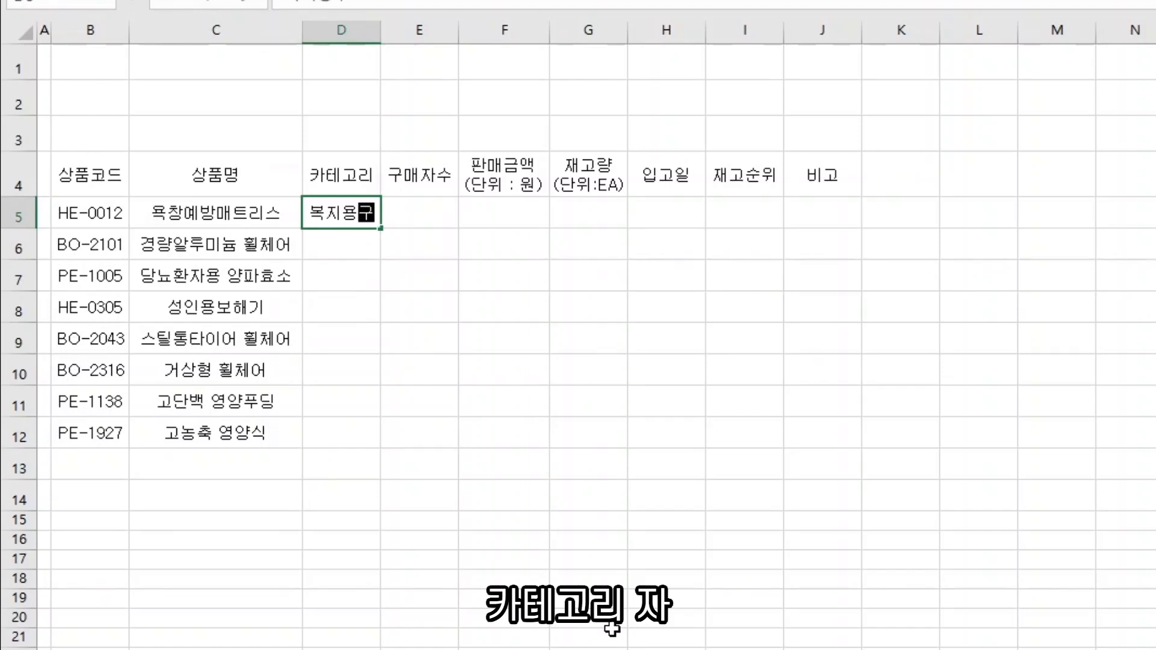
{"action": "key", "text": "Return"}
{"action": "type", "text": "복장구"}
{"action": "key", "text": "Return"}
{"action": "type", "text": "환식"}
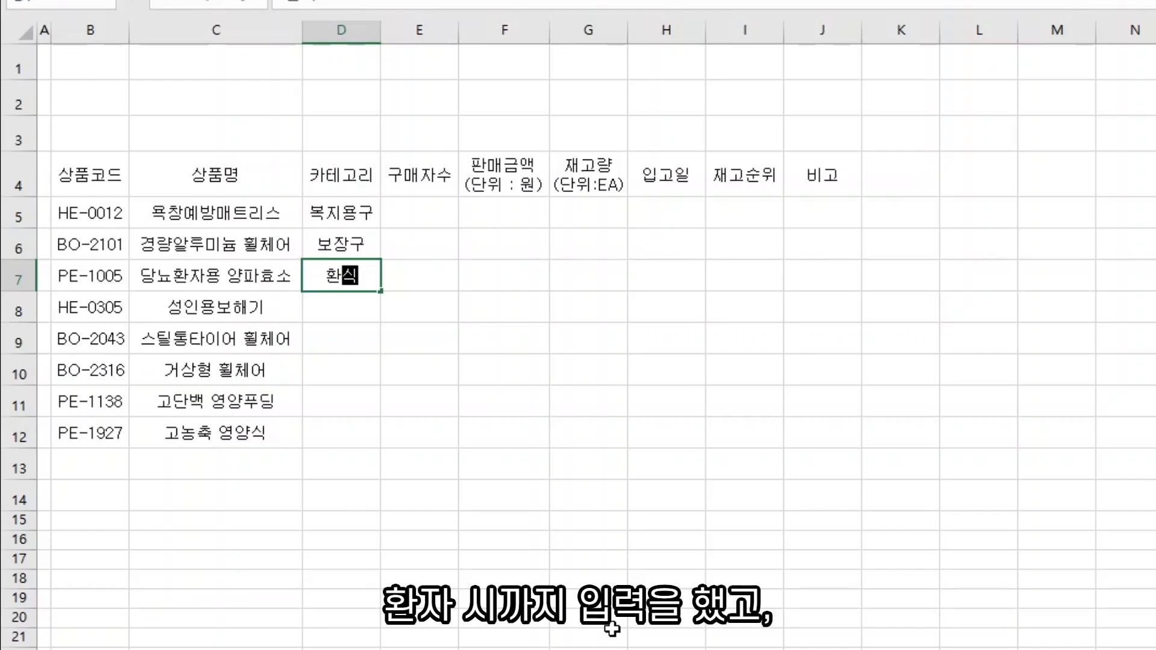
{"action": "key", "text": "Return"}
{"action": "key", "text": "Up"}
{"action": "type", "text": "환자식"}
{"action": "key", "text": "Return"}
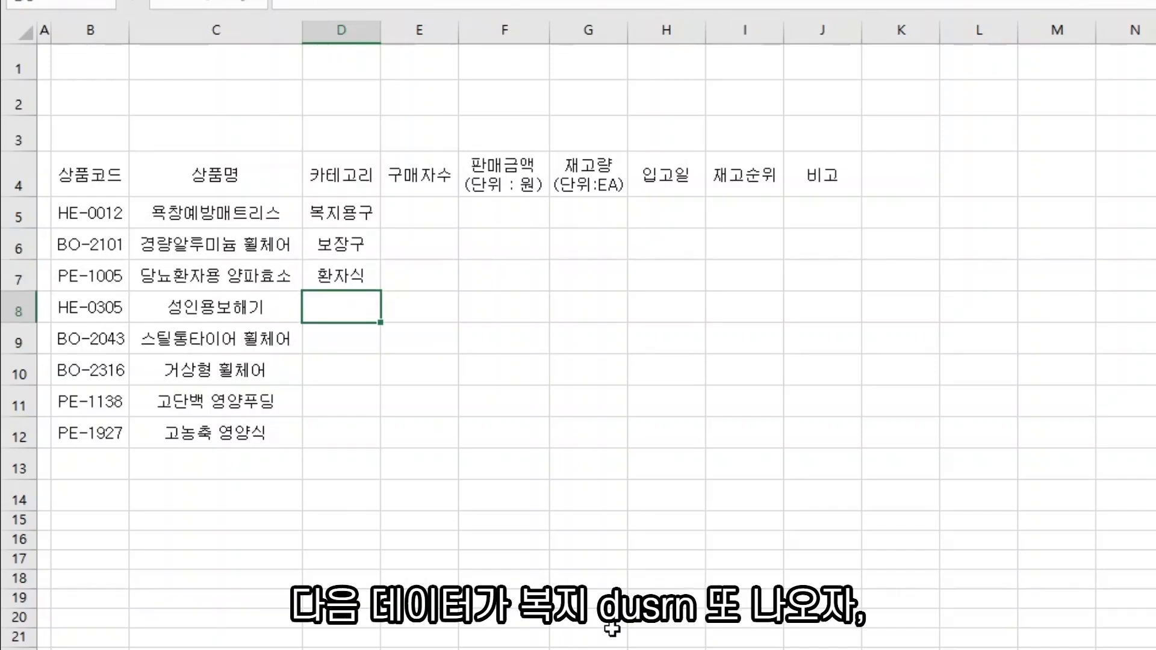
Step: Enter the categories 복지용구, 보장구, 보장구, 환자식 and 환자식 in cells D8 to D12
{"action": "type", "text": "복지용구"}
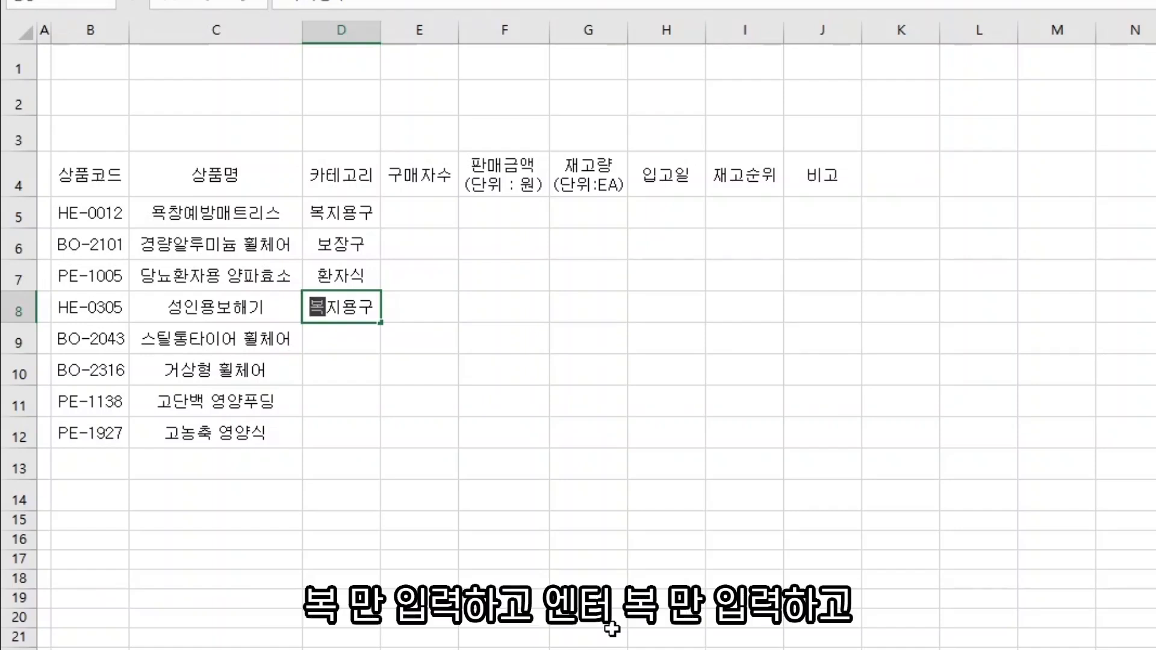
{"action": "key", "text": "Return"}
{"action": "type", "text": "보장구"}
{"action": "key", "text": "Return"}
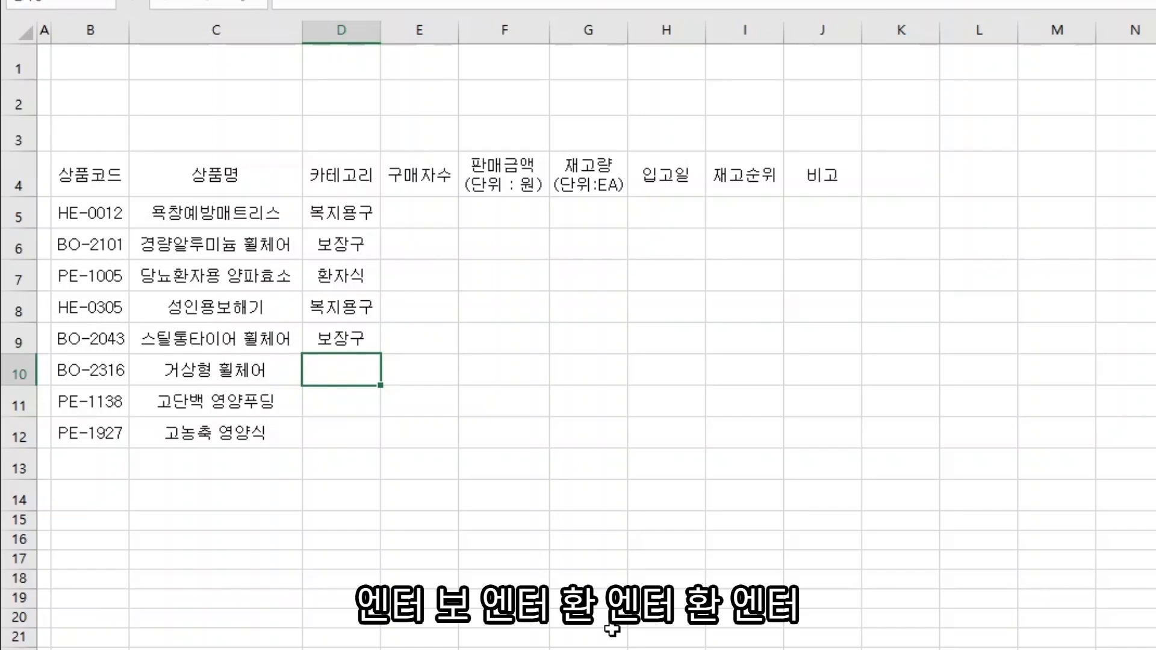
{"action": "type", "text": "보"}
{"action": "key", "text": "Return"}
{"action": "type", "text": "환자식"}
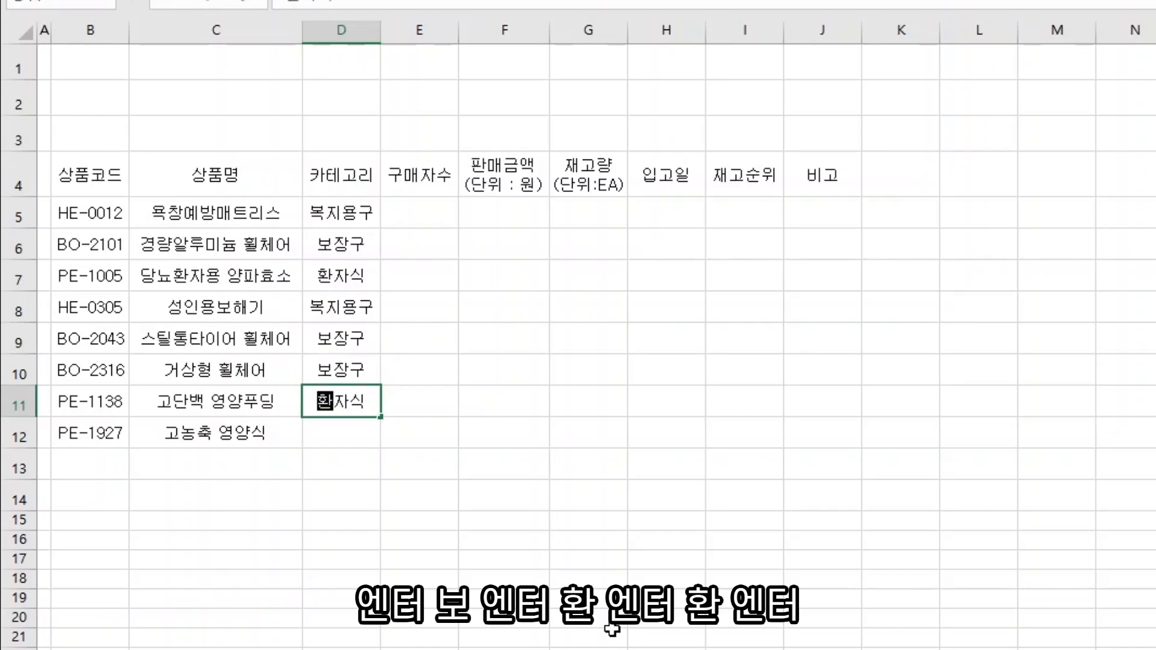
{"action": "key", "text": "Return"}
{"action": "type", "text": "환"}
{"action": "key", "text": "Up"}
Step: Enter the buyer counts 989, 887, 1700, 1480, 980, 316, 1605 and 912 in cells E5 to E12
{"action": "key", "text": "Right"}
{"action": "key", "text": "Up"}
{"action": "key", "text": "Up"}
{"action": "key", "text": "Up"}
{"action": "key", "text": "Up"}
{"action": "key", "text": "Up"}
{"action": "key", "text": "Up"}
{"action": "key", "text": "Up"}
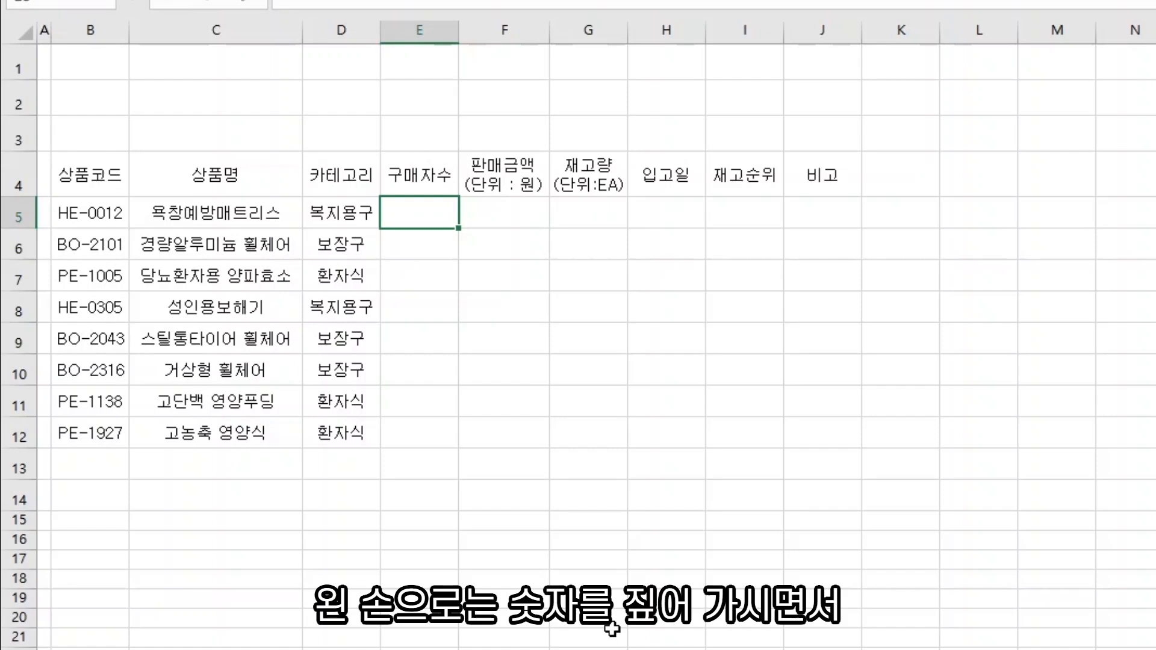
{"action": "type", "text": "989"}
{"action": "key", "text": "Return"}
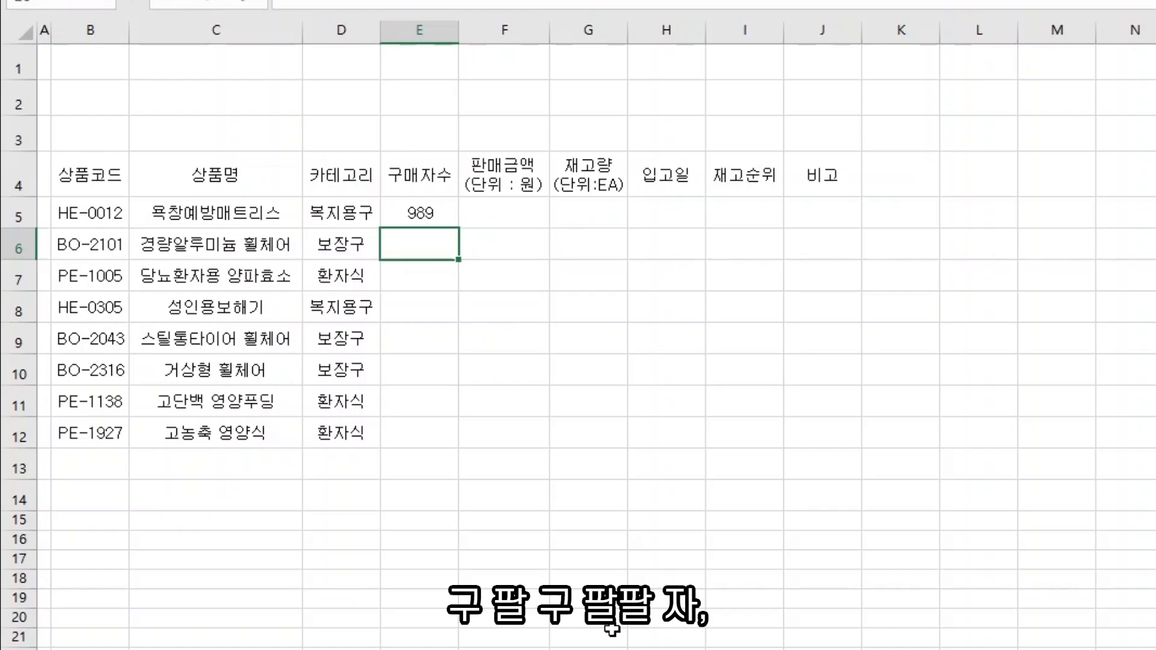
{"action": "type", "text": "887 1700 1480 980 316"}
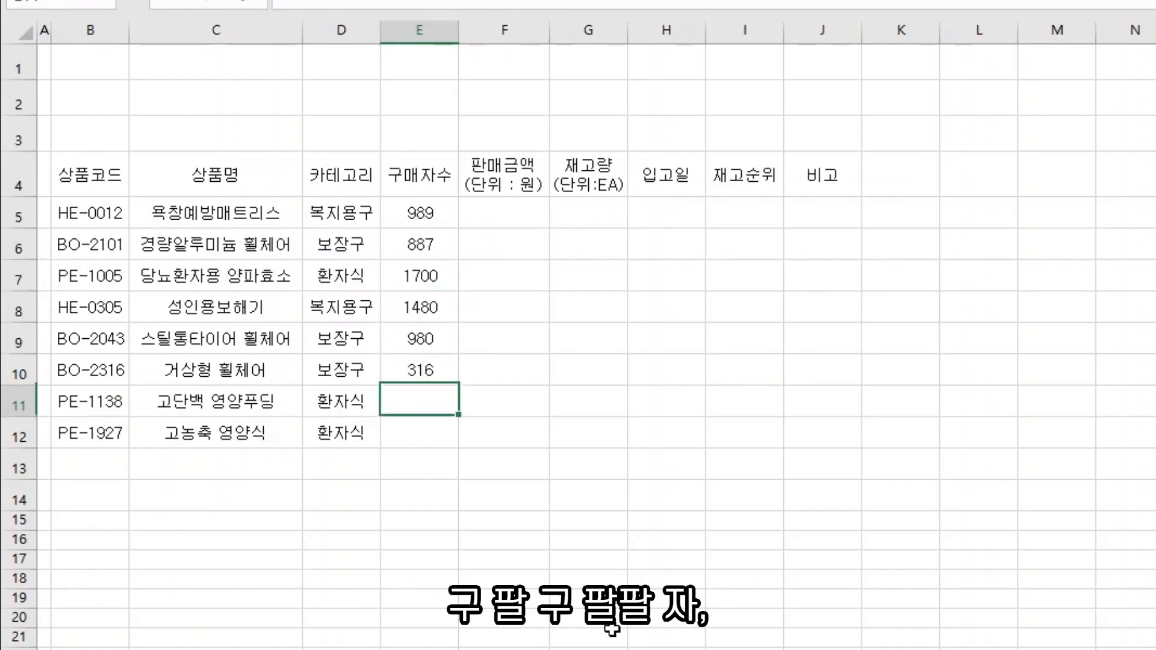
{"action": "type", "text": " 1605 912"}
Step: Enter the sales amounts 139000, 320000, 53000, 198000, 197000, 380000, 99000 and 12000 in cells F5 to F12
{"action": "left_click", "coordinate": [504, 213]}
{"action": "type", "text": "139000"}
{"action": "key", "text": "Return"}
{"action": "type", "text": "320"}
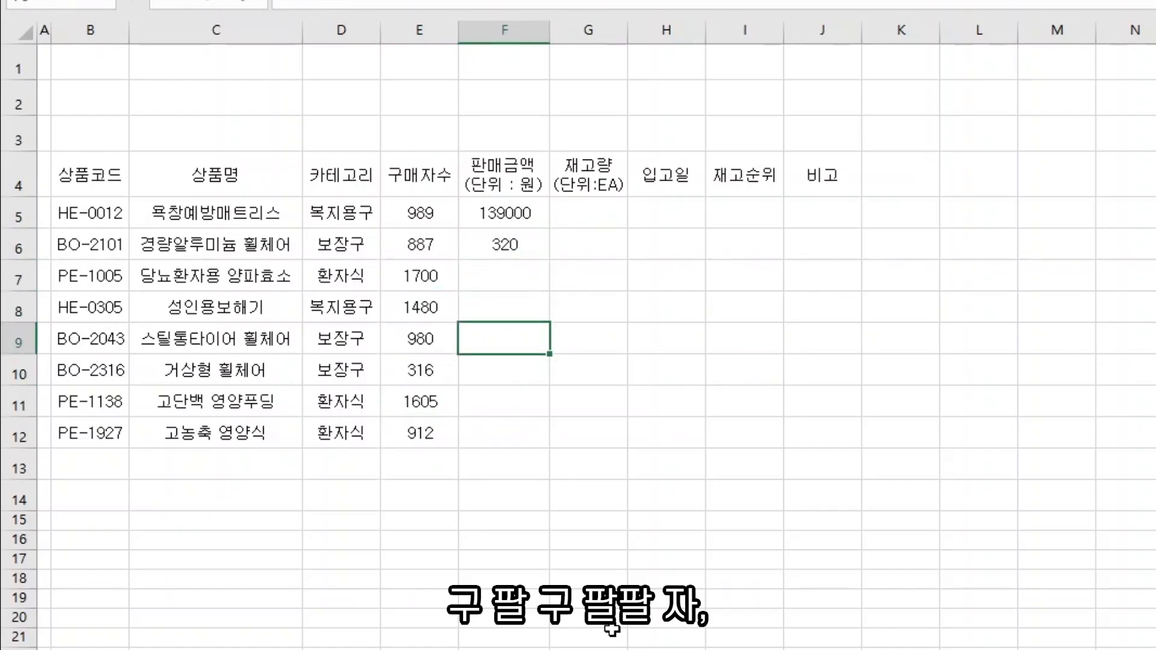
{"action": "type", "text": "000 53000 198000 197000 380000 99000 12000"}
Step: Enter the stock quantities 815, 1232, 1983, 1141, 684, 827 and 3028 in cells G5 to G11
{"action": "left_click", "coordinate": [602, 211]}
{"action": "type", "text": "815"}
{"action": "key", "text": "Return"}
{"action": "type", "text": "1232"}
{"action": "key", "text": "Return"}
{"action": "type", "text": "1983"}
{"action": "key", "text": "Return"}
{"action": "type", "text": "1141"}
{"action": "key", "text": "Return"}
{"action": "type", "text": "684"}
{"action": "key", "text": "Return"}
{"action": "type", "text": "827"}
{"action": "key", "text": "Return"}
{"action": "type", "text": "3028"}
{"action": "key", "text": "Return"}
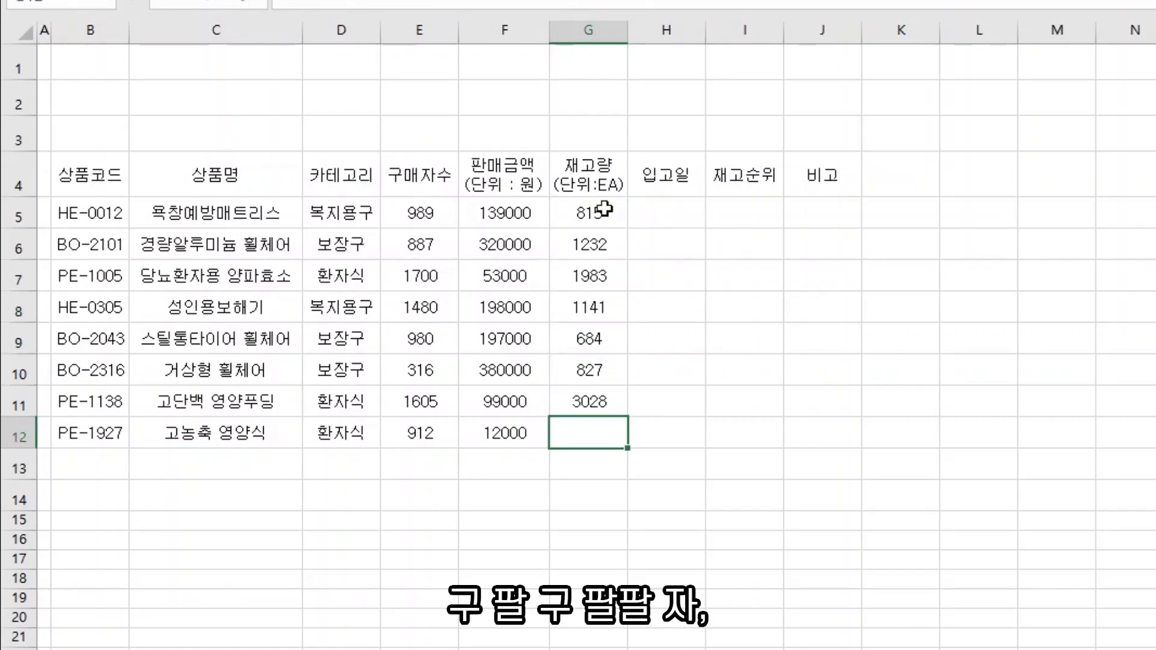
Step: Correct the stock quantity in G7 to 2983 and set G9 to G12 to 1024, 684, 827 and 3028
{"action": "left_click", "coordinate": [599, 339]}
{"action": "left_click", "coordinate": [596, 401]}
{"action": "left_click", "coordinate": [602, 213]}
{"action": "left_click", "coordinate": [602, 298]}
{"action": "left_click_drag", "start_coordinate": [601, 301], "coordinate": [594, 402]}
{"action": "left_click", "coordinate": [602, 309]}
{"action": "key", "text": "Up"}
{"action": "type", "text": "2983"}
{"action": "key", "text": "Return"}
{"action": "type", "text": "1024 684 827 3028"}
{"action": "key", "text": "Return"}
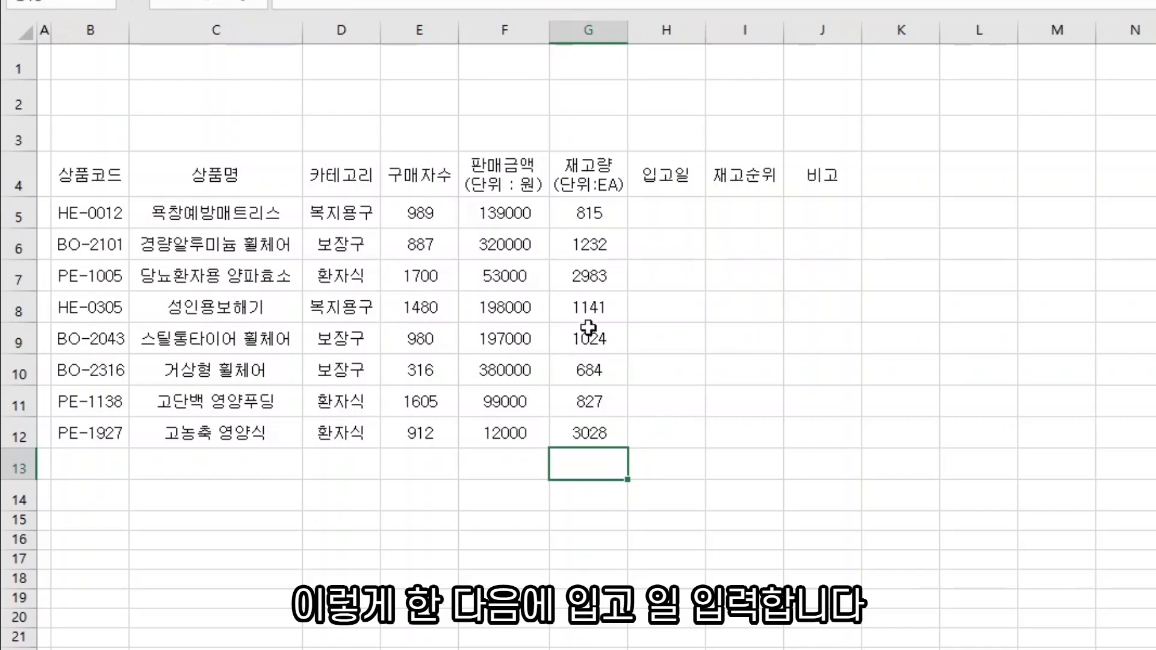
Step: Enter the receiving dates 2020-05-12 and 2020-01-20 in cells H5 and H6
{"action": "left_click", "coordinate": [662, 247]}
{"action": "left_click", "coordinate": [675, 211]}
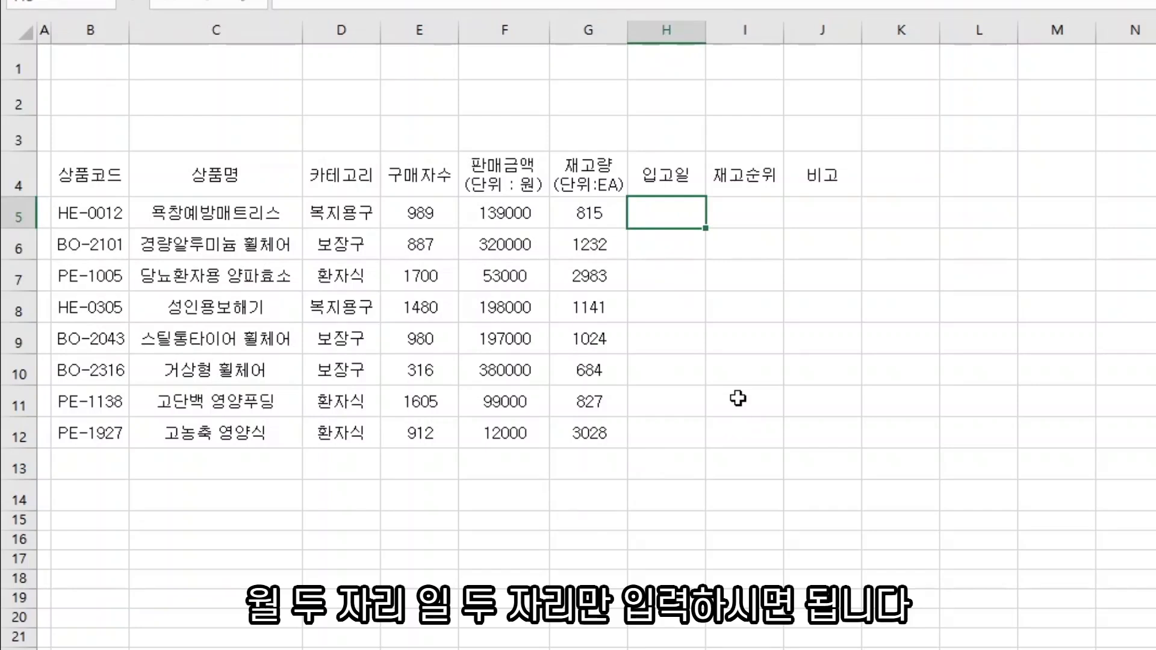
{"action": "type", "text": "20-05-"}
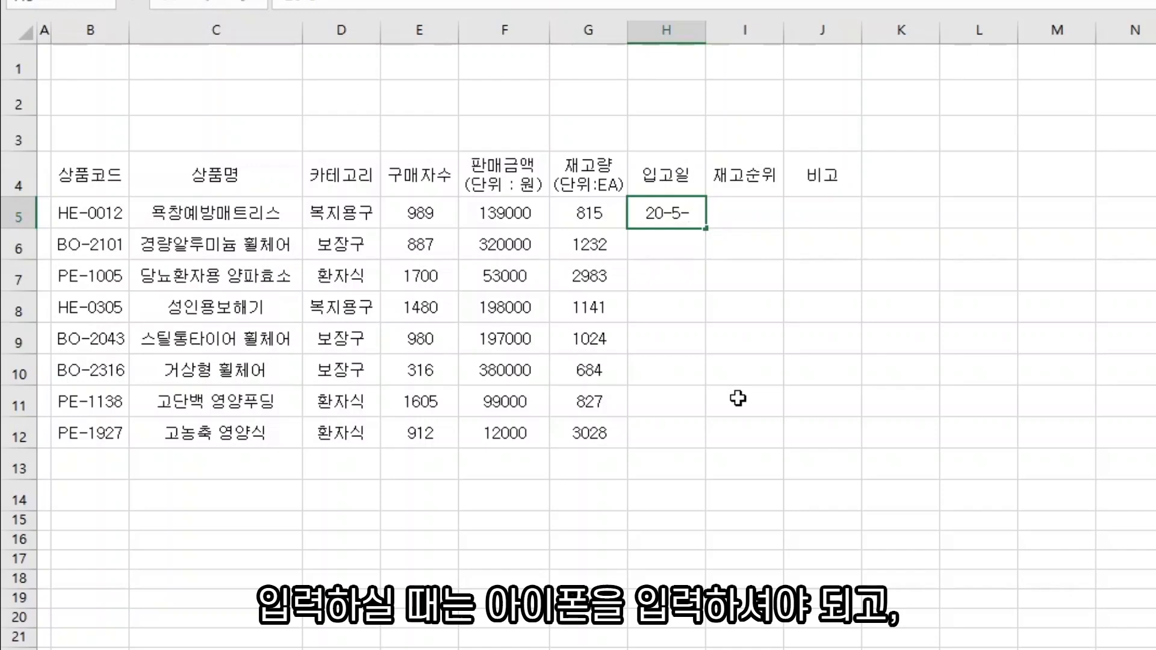
{"action": "type", "text": "12"}
{"action": "key", "text": "Return"}
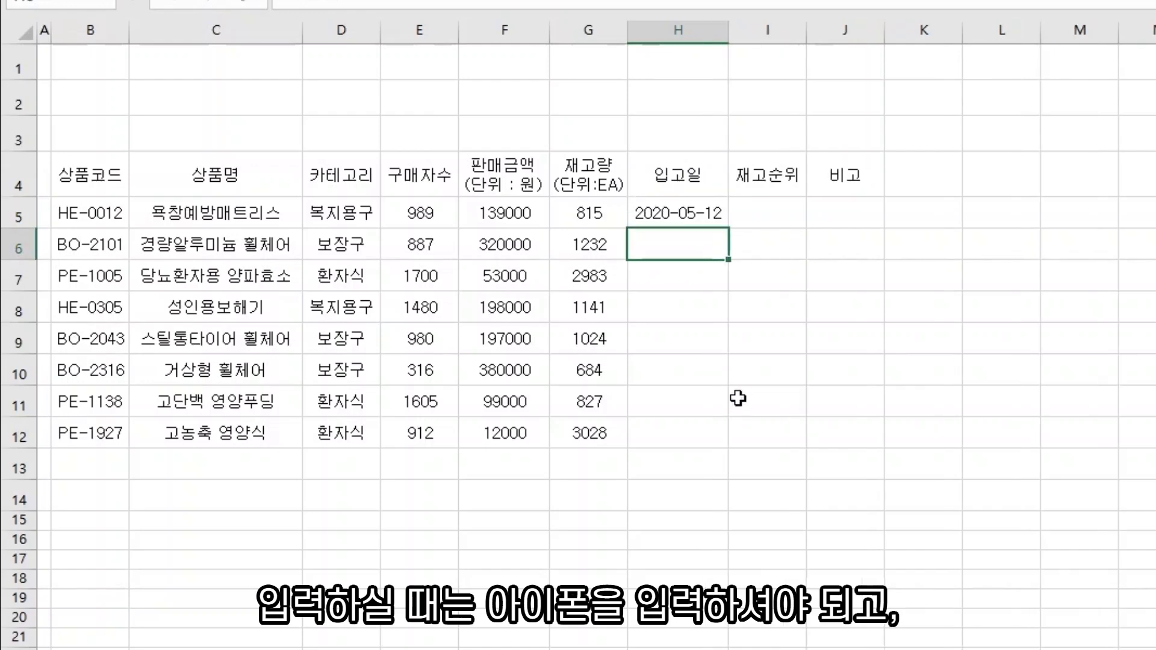
{"action": "type", "text": "20-01-20"}
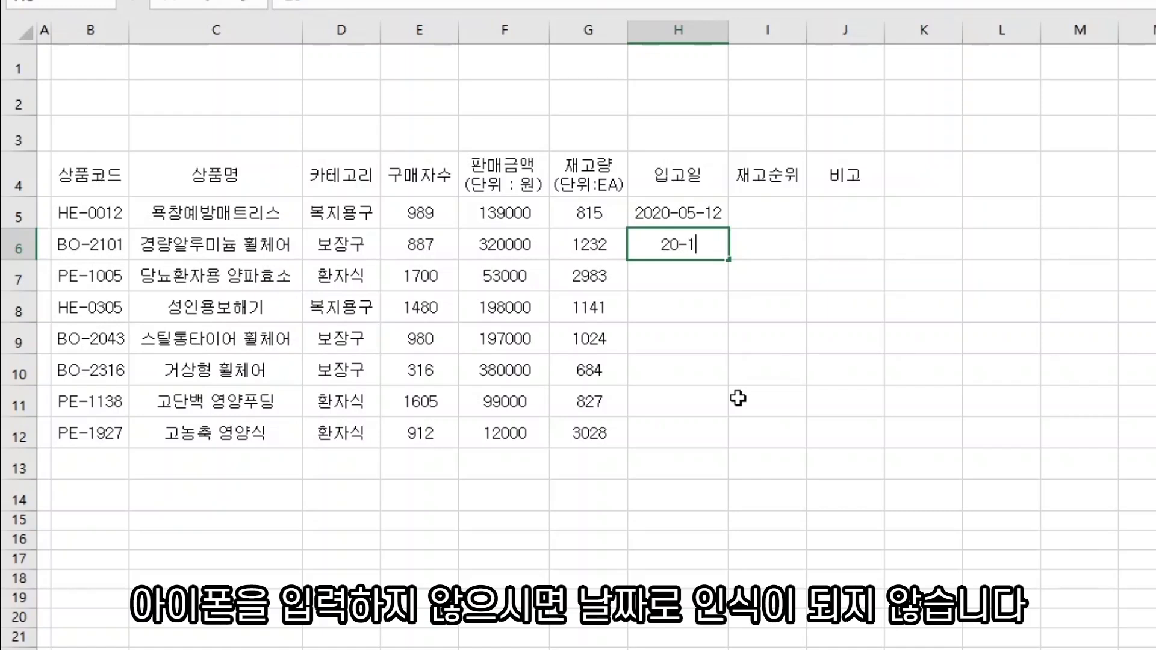
{"action": "key", "text": "Return"}
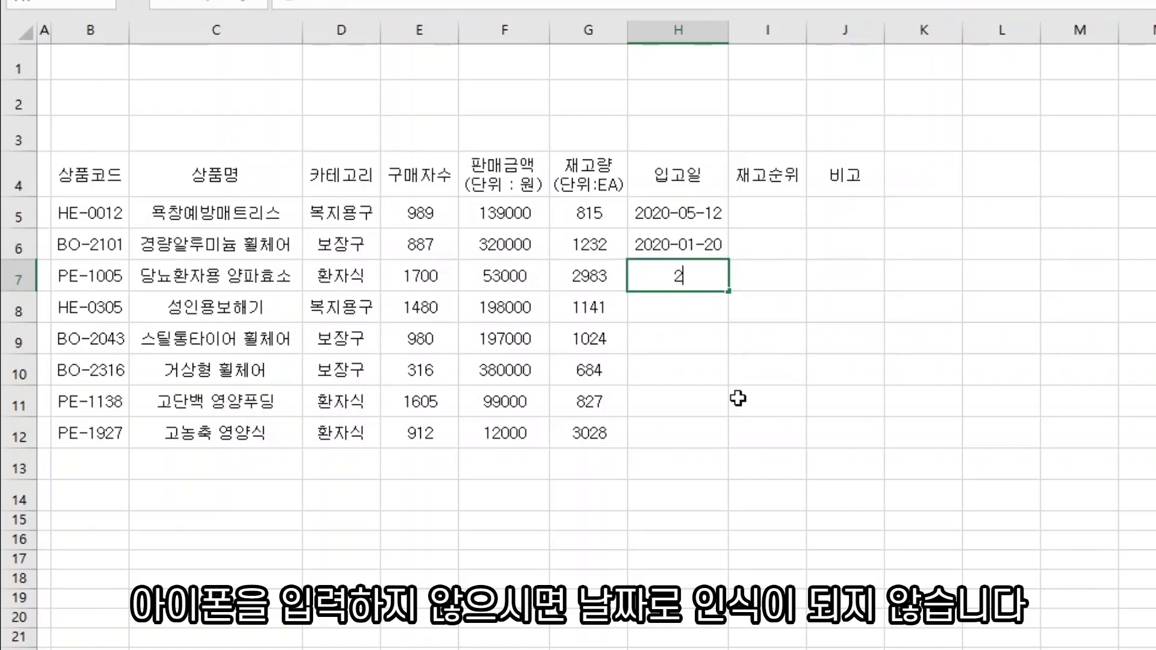
Step: Enter the receiving dates 2020-10-11, 2020-03-25, 2020-04-08, 2020-03-13, 2020-09-20 and 2020-10-04 in cells H7 to H12
{"action": "type", "text": "20-10-11"}
{"action": "key", "text": "Return"}
{"action": "type", "text": "20-3-25"}
{"action": "key", "text": "Return"}
{"action": "type", "text": "20-4-8"}
{"action": "key", "text": "Return"}
{"action": "type", "text": "20-03-13"}
{"action": "key", "text": "Return"}
{"action": "type", "text": "20-9-20"}
{"action": "key", "text": "Return"}
{"action": "type", "text": "20-10-4"}
{"action": "key", "text": "Return"}
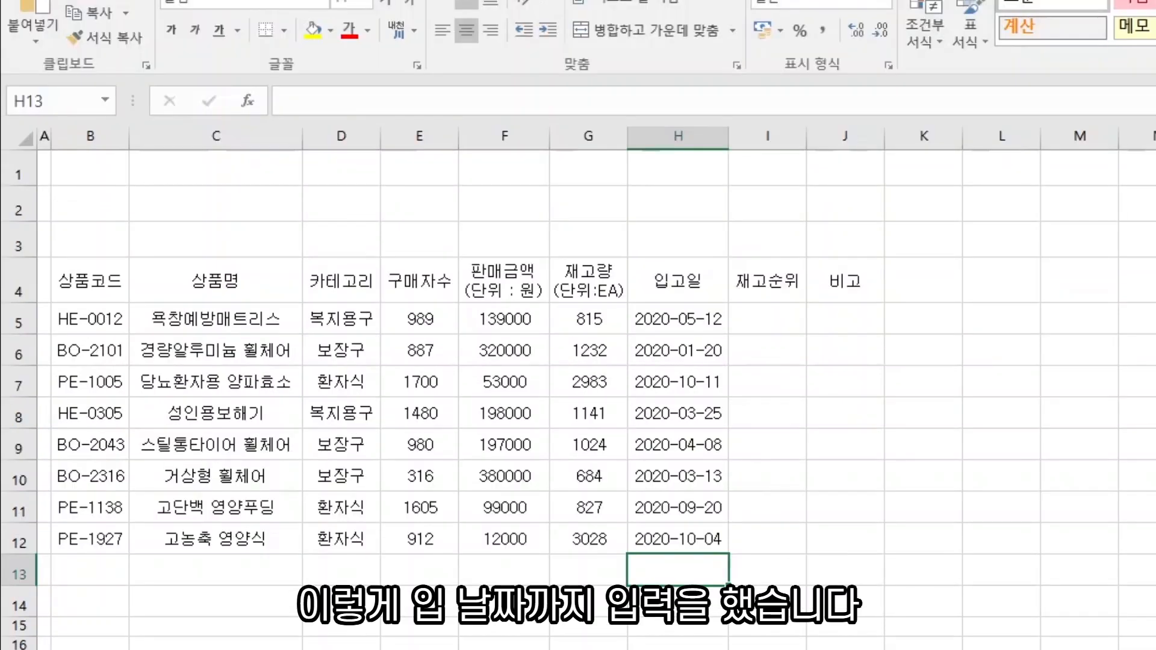
{"action": "left_click", "coordinate": [930, 640]}
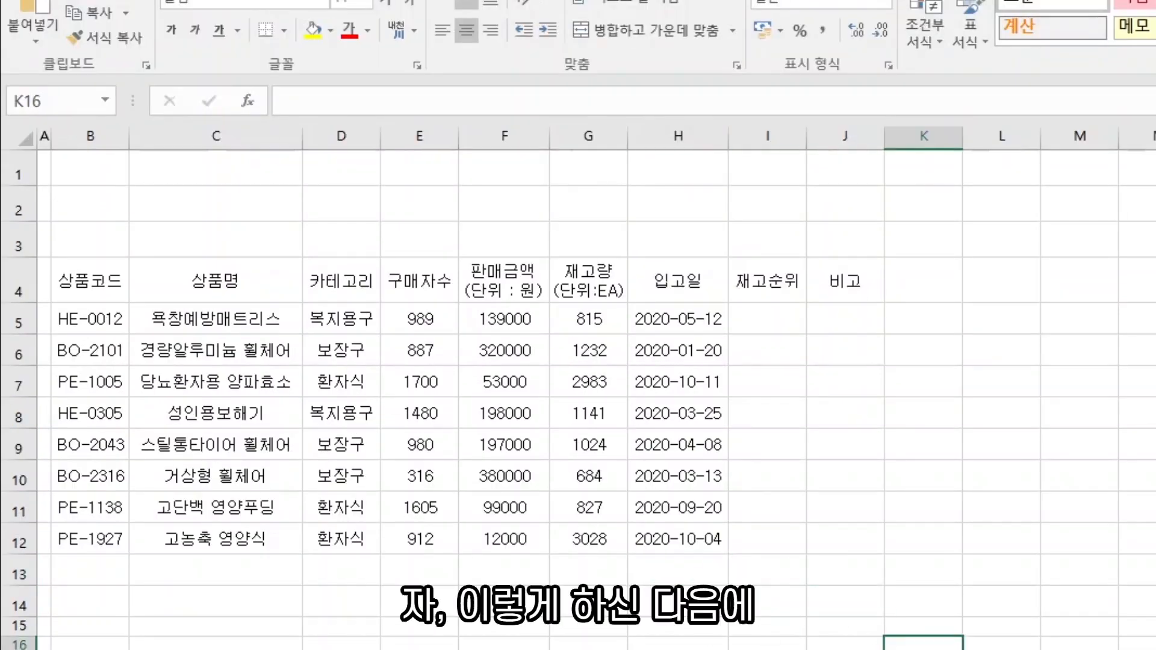
Step: Apply all borders to the table range B4:J14 and deselect it
{"action": "left_click_drag", "start_coordinate": [85, 288], "coordinate": [876, 606]}
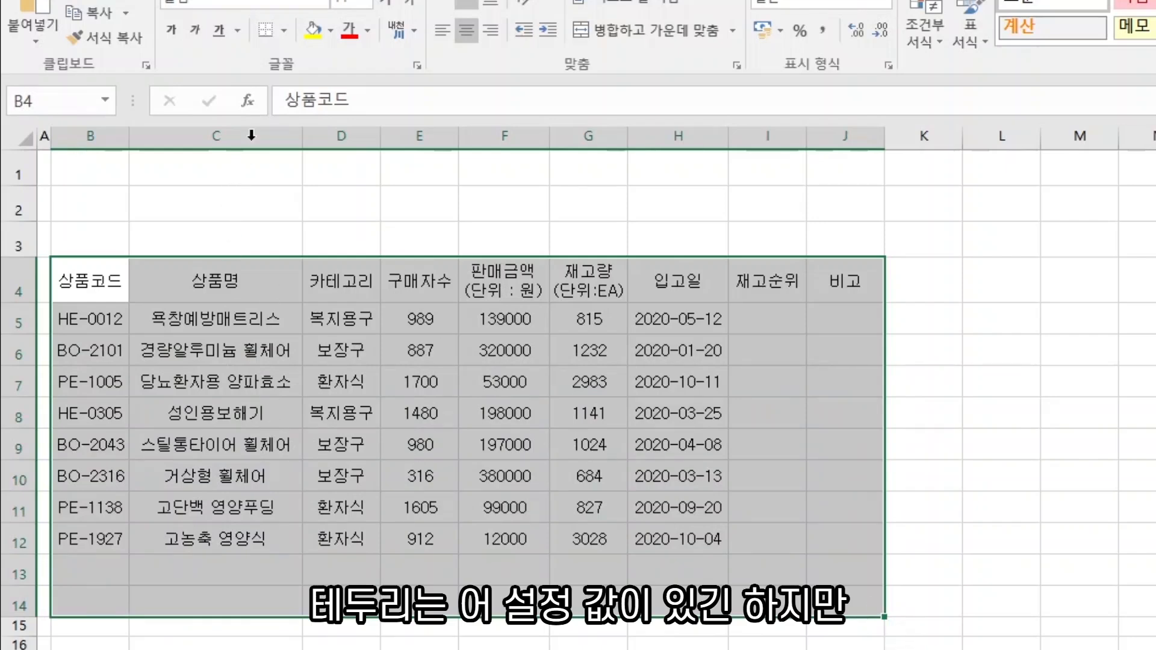
{"action": "left_click", "coordinate": [284, 30]}
{"action": "left_click", "coordinate": [352, 218]}
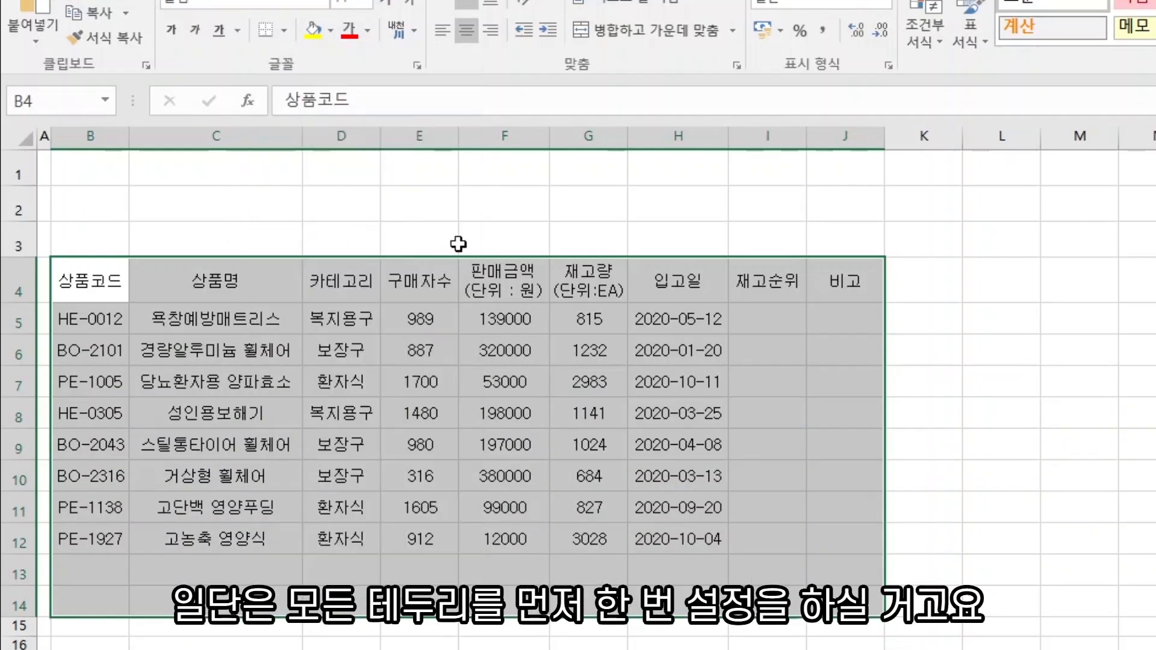
{"action": "left_click", "coordinate": [678, 649]}
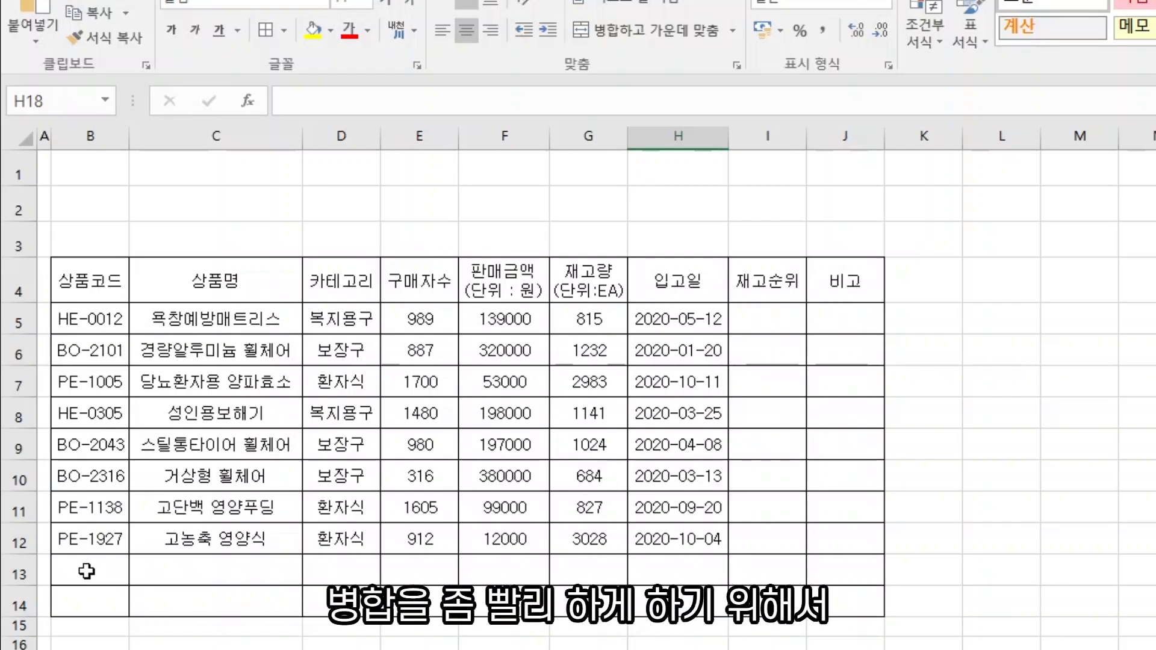
Step: Merge and center B13:D13, B14:D14, F13:F14 and G13:I13 as separate ranges in one operation
{"action": "left_click", "coordinate": [309, 649]}
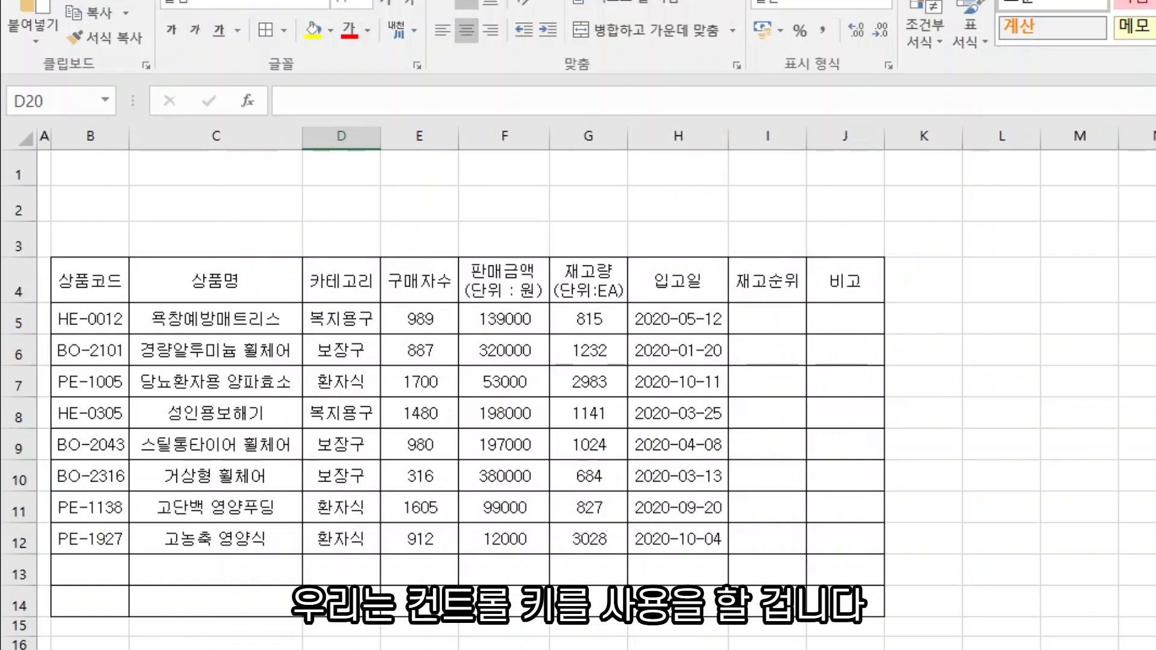
{"action": "left_click", "coordinate": [104, 575]}
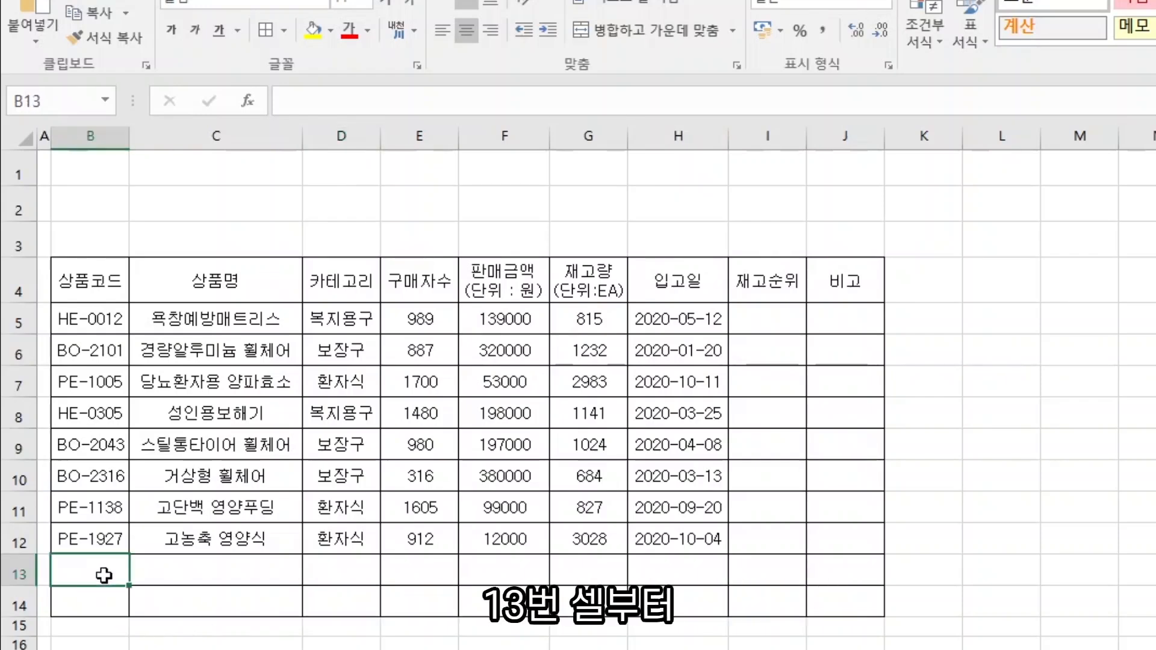
{"action": "left_click_drag", "start_coordinate": [104, 576], "coordinate": [339, 574]}
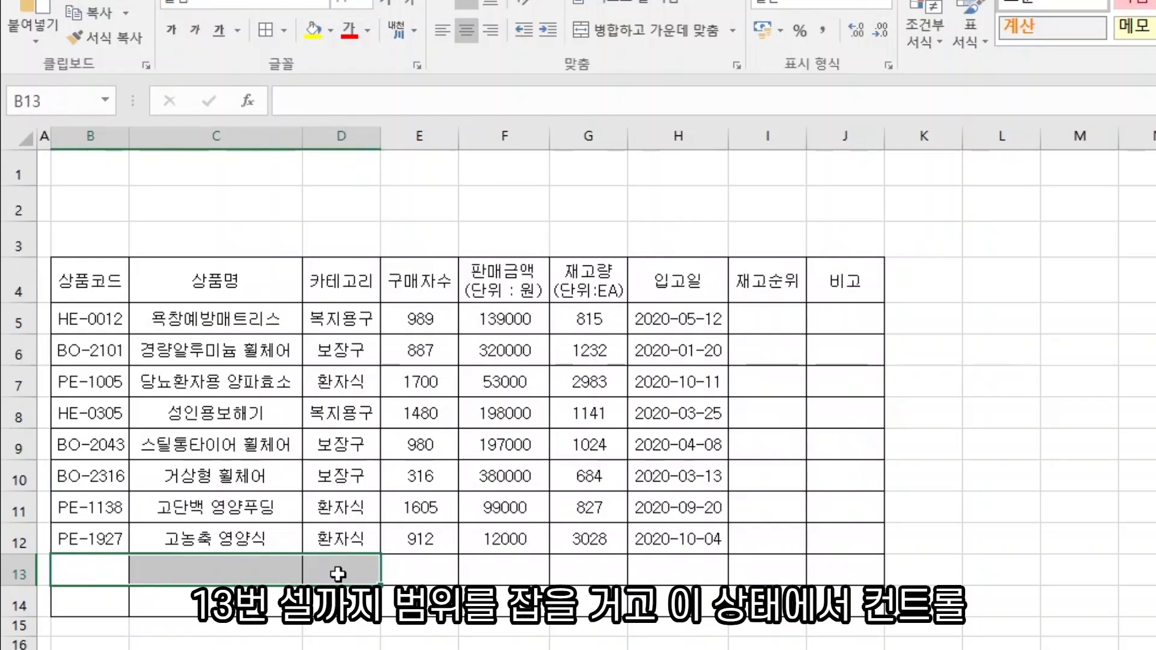
{"action": "left_click", "coordinate": [98, 608], "text": "ctrl"}
{"action": "left_click_drag", "start_coordinate": [99, 609], "coordinate": [338, 606]}
{"action": "left_click", "coordinate": [506, 574], "text": "ctrl"}
{"action": "left_click_drag", "start_coordinate": [506, 574], "coordinate": [752, 558]}
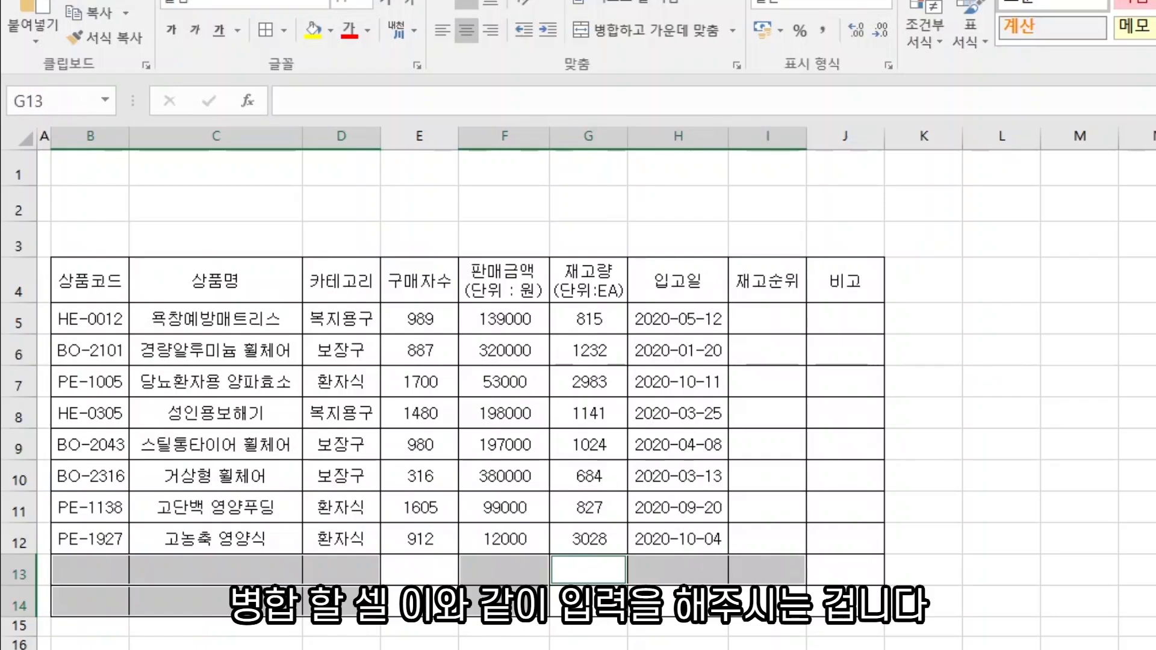
{"action": "left_click", "coordinate": [664, 30]}
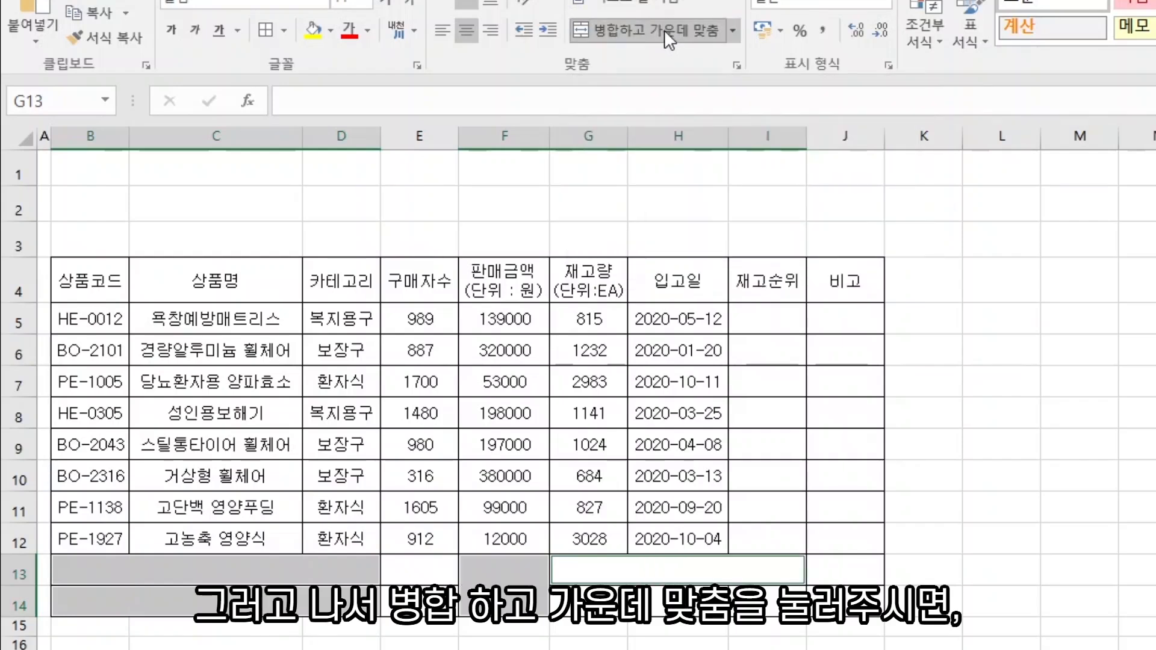
{"action": "left_click", "coordinate": [305, 546]}
{"action": "left_click", "coordinate": [301, 569]}
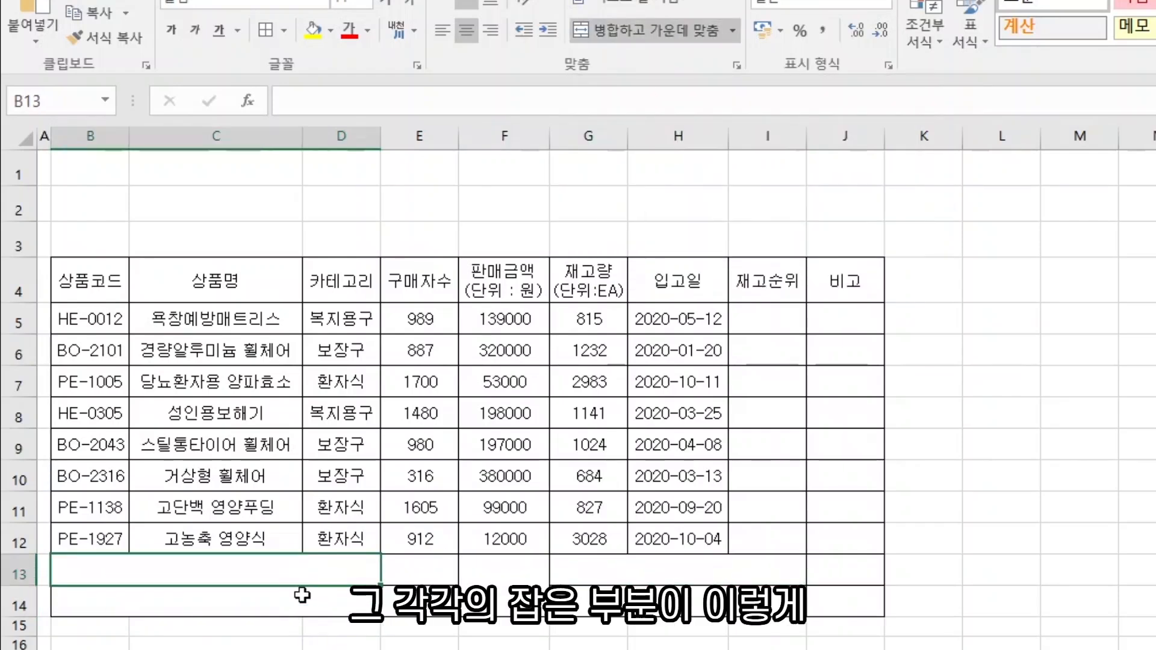
{"action": "left_click", "coordinate": [299, 601]}
{"action": "left_click", "coordinate": [530, 572]}
{"action": "left_click", "coordinate": [607, 578]}
{"action": "left_click", "coordinate": [609, 648]}
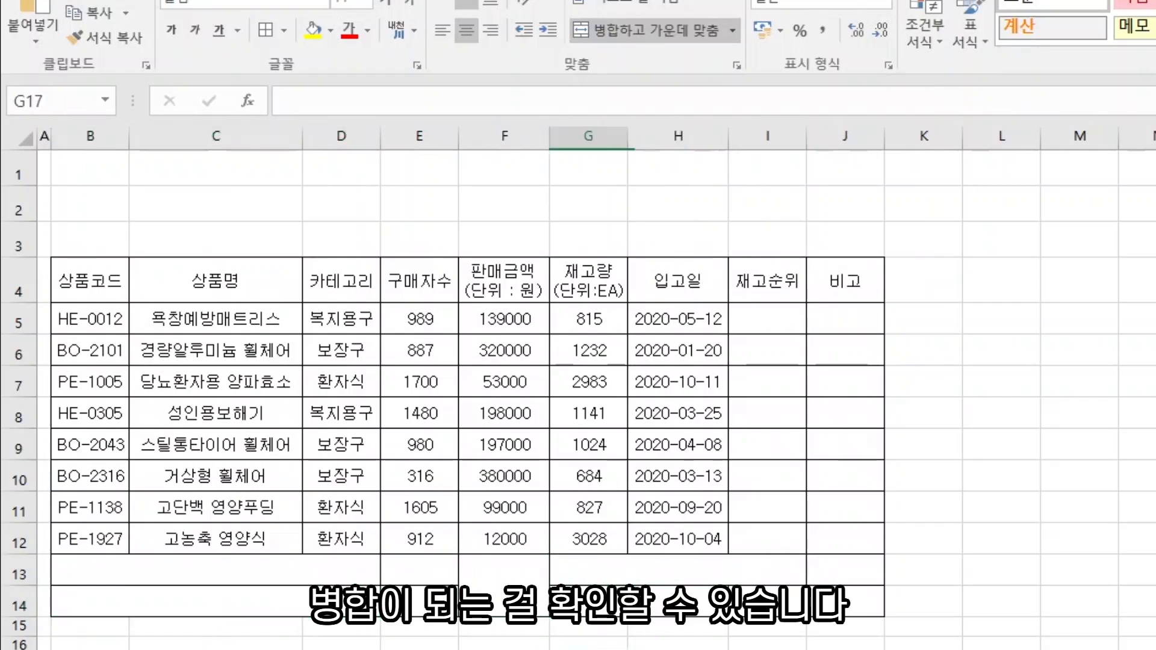
Step: Enter the label "환자식 판매금액(단위;원)평균" in merged cell B13 and "복지용구 구매자수 합계" in merged cell B14
{"action": "left_click", "coordinate": [281, 573]}
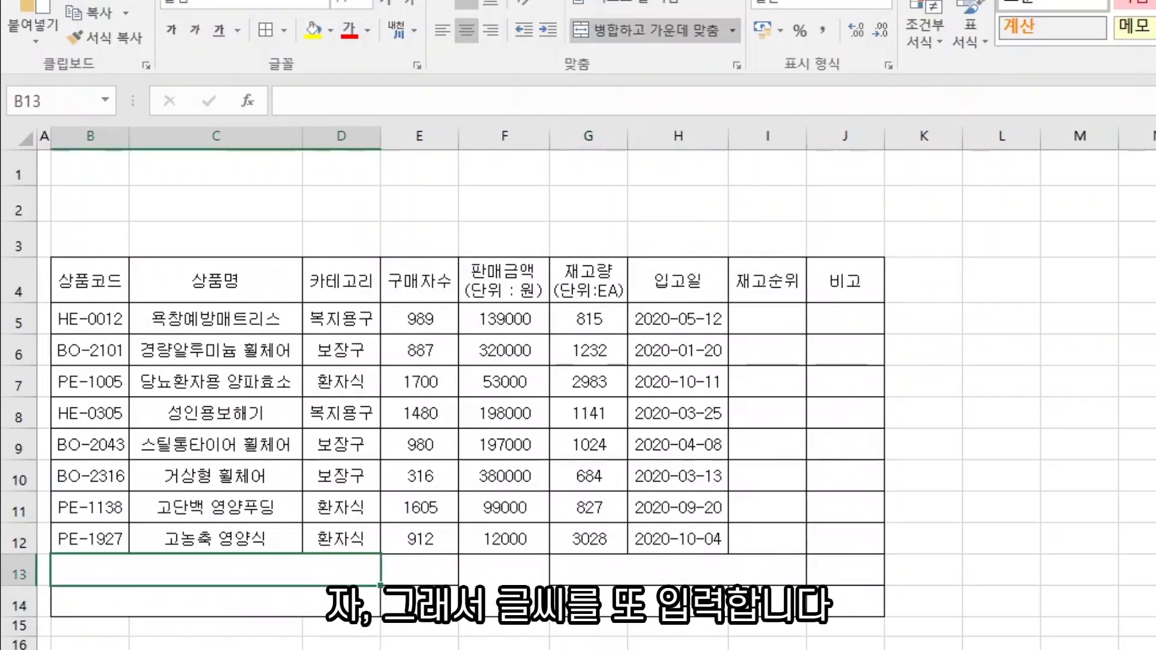
{"action": "type", "text": "환자식 판매금액(단위;원)평균"}
{"action": "key", "text": "Return"}
{"action": "type", "text": "복지용구 구매자수 합ㄱ"}
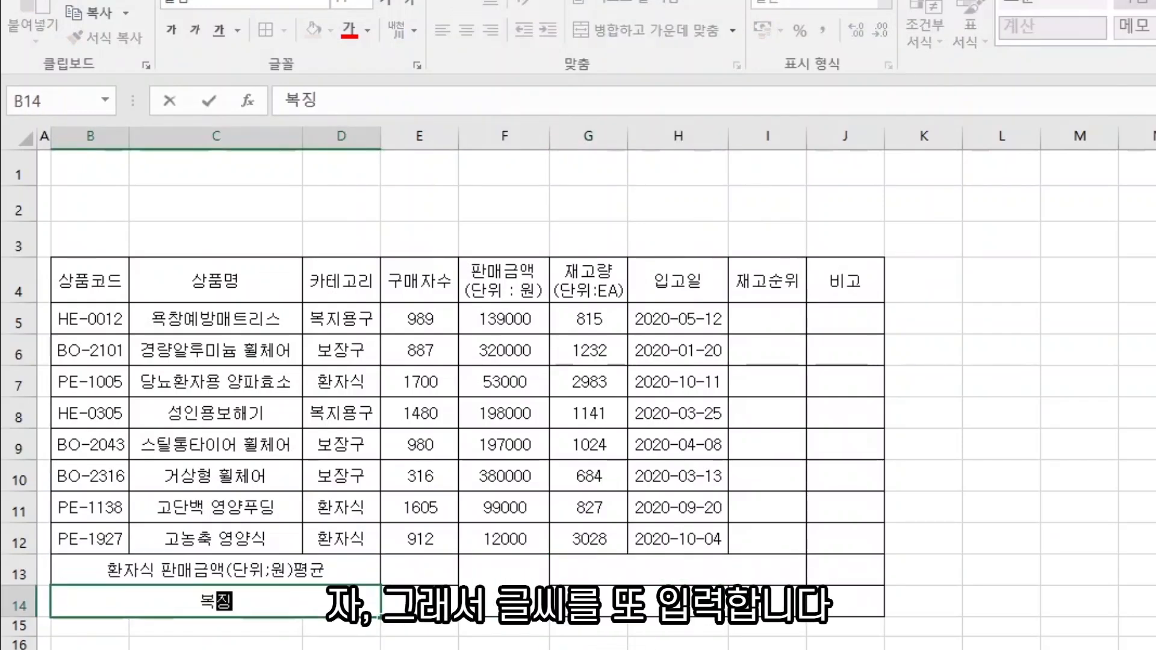
{"action": "type", "text": "ㅖ"}
{"action": "key", "text": "Return"}
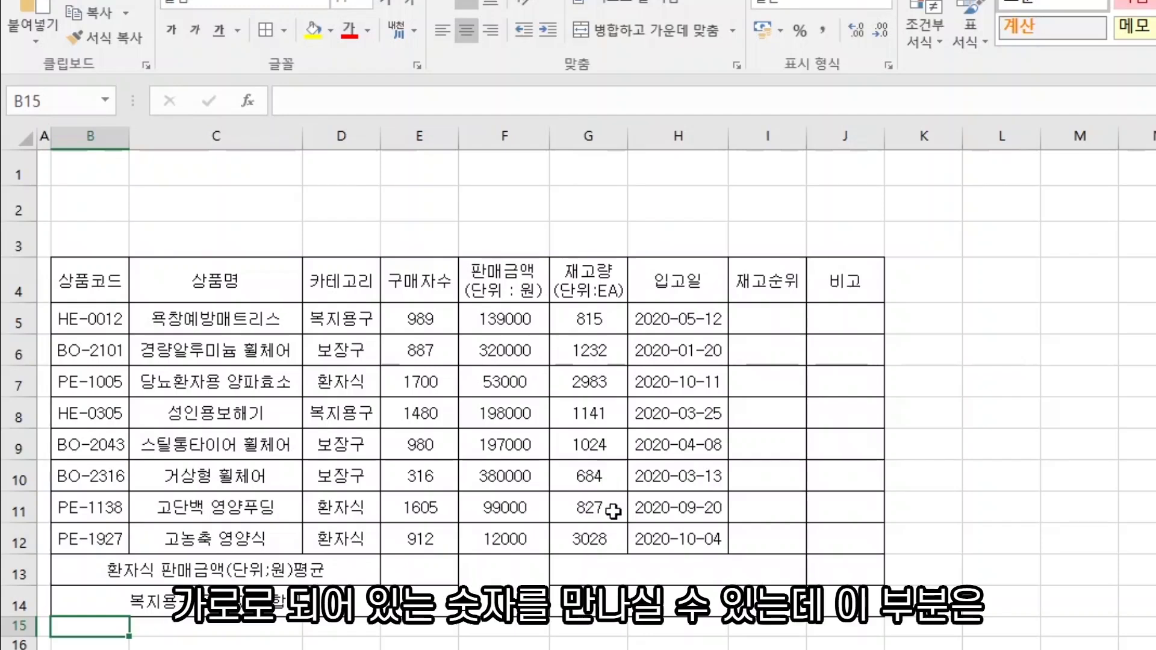
Step: Enter the label "두 번째로 많은 구매자수" in merged cell G13
{"action": "left_click", "coordinate": [633, 579]}
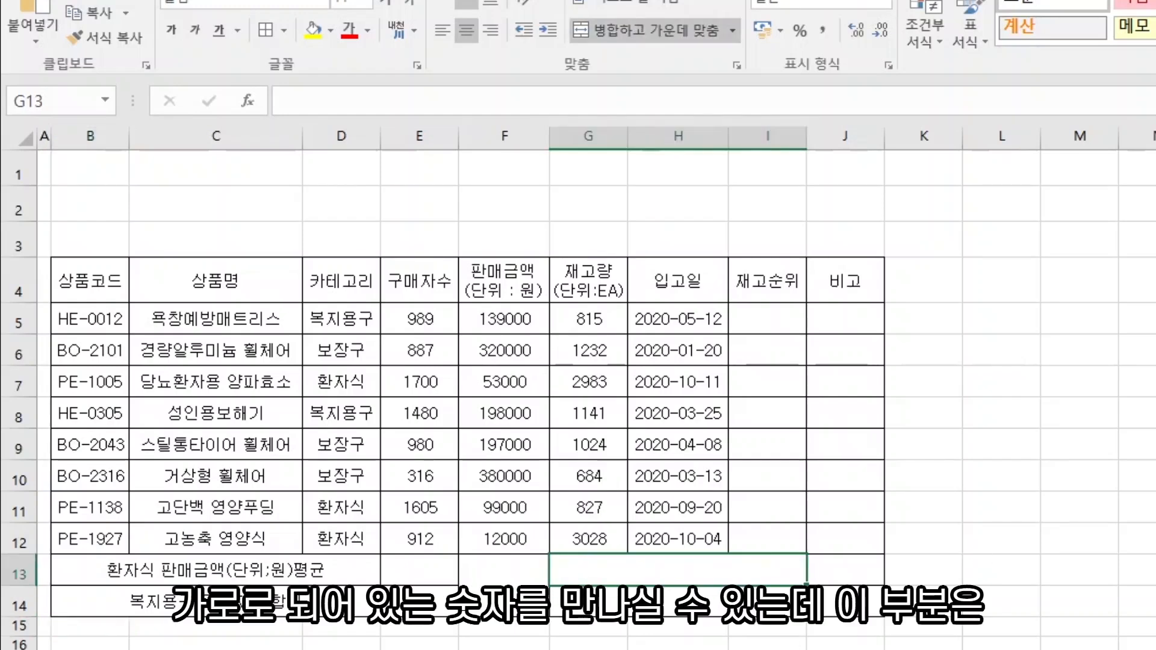
{"action": "type", "text": "두 번째"}
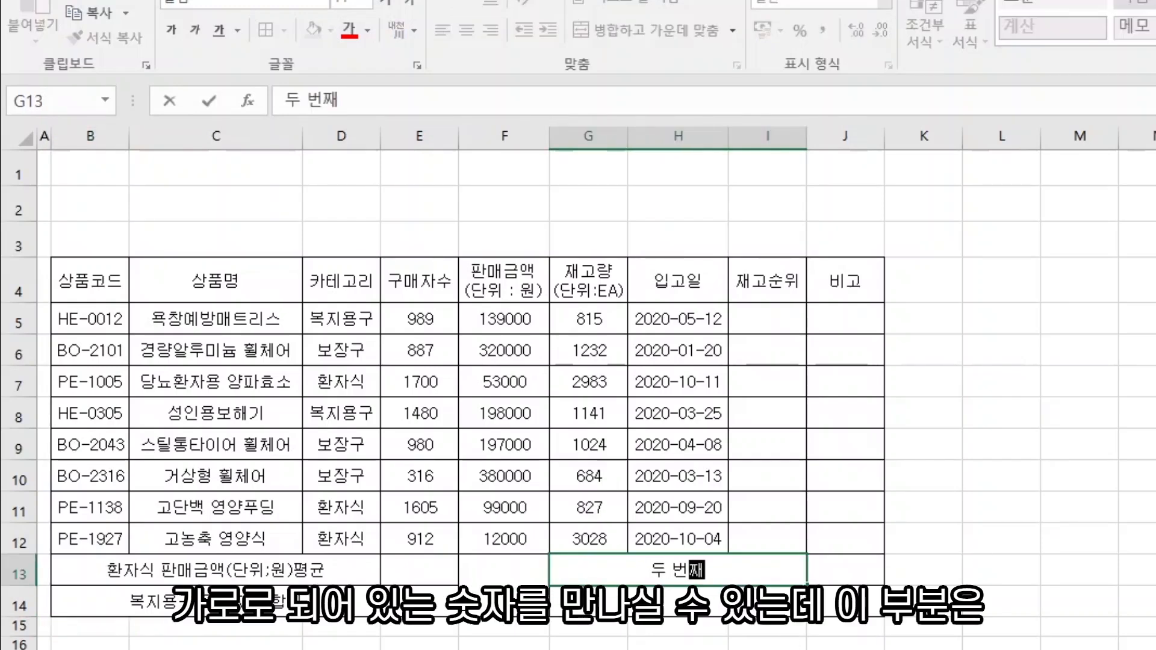
{"action": "type", "text": "로"}
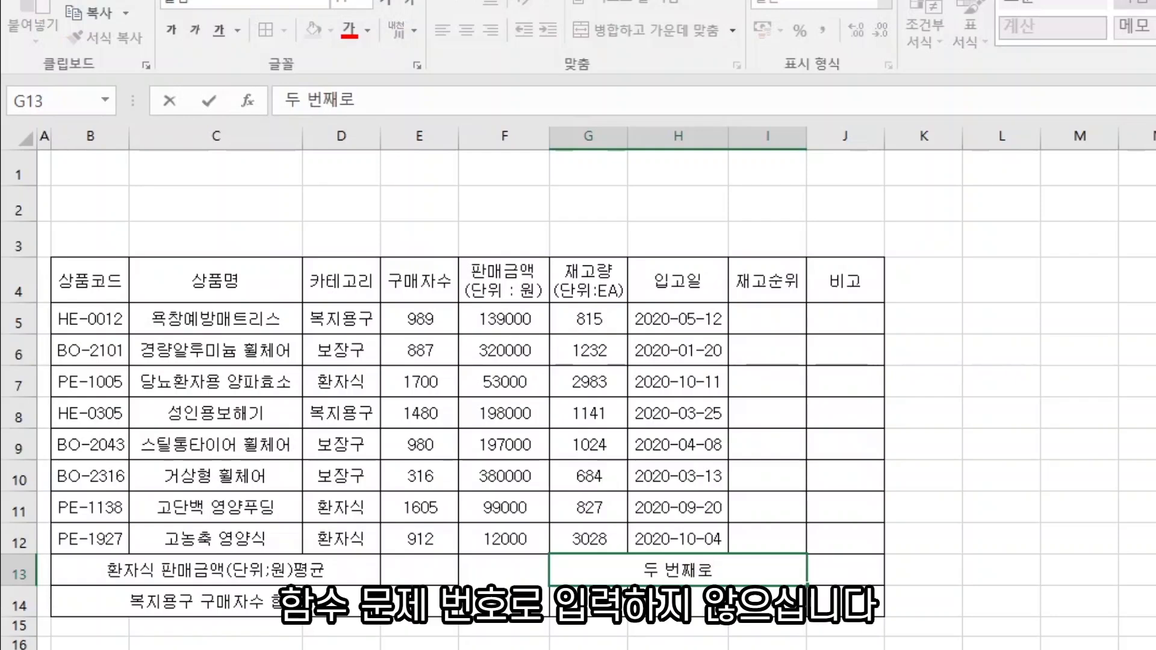
{"action": "type", "text": " 많은 구매자수"}
{"action": "key", "text": "Return"}
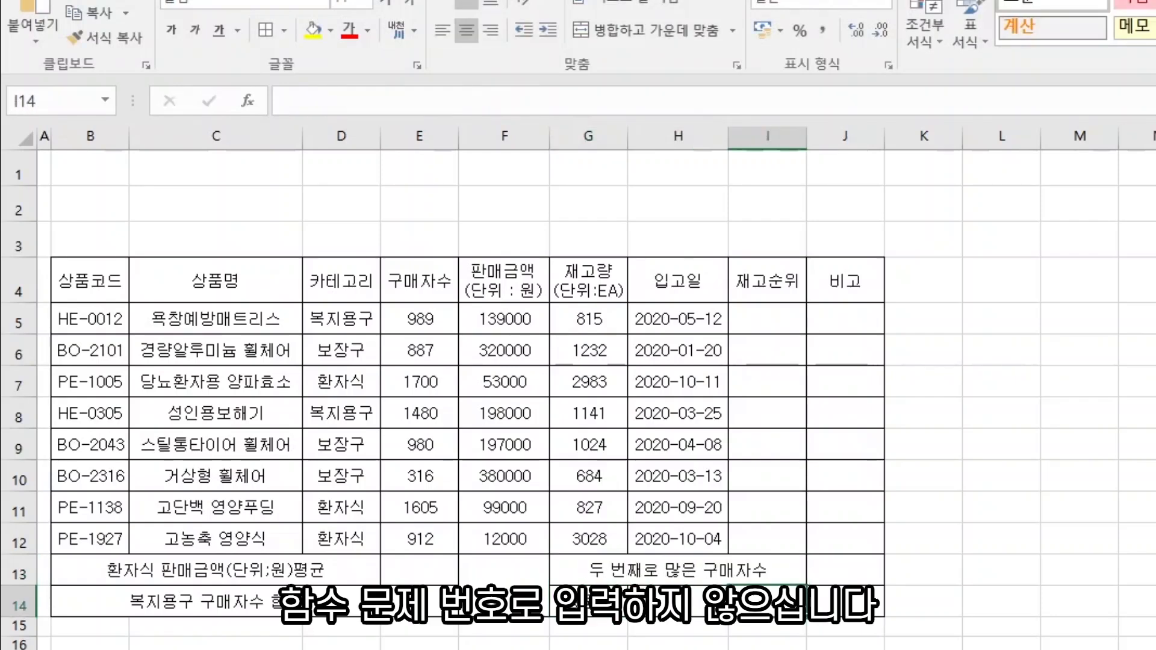
{"action": "key", "text": "Return"}
{"action": "left_click", "coordinate": [511, 476]}
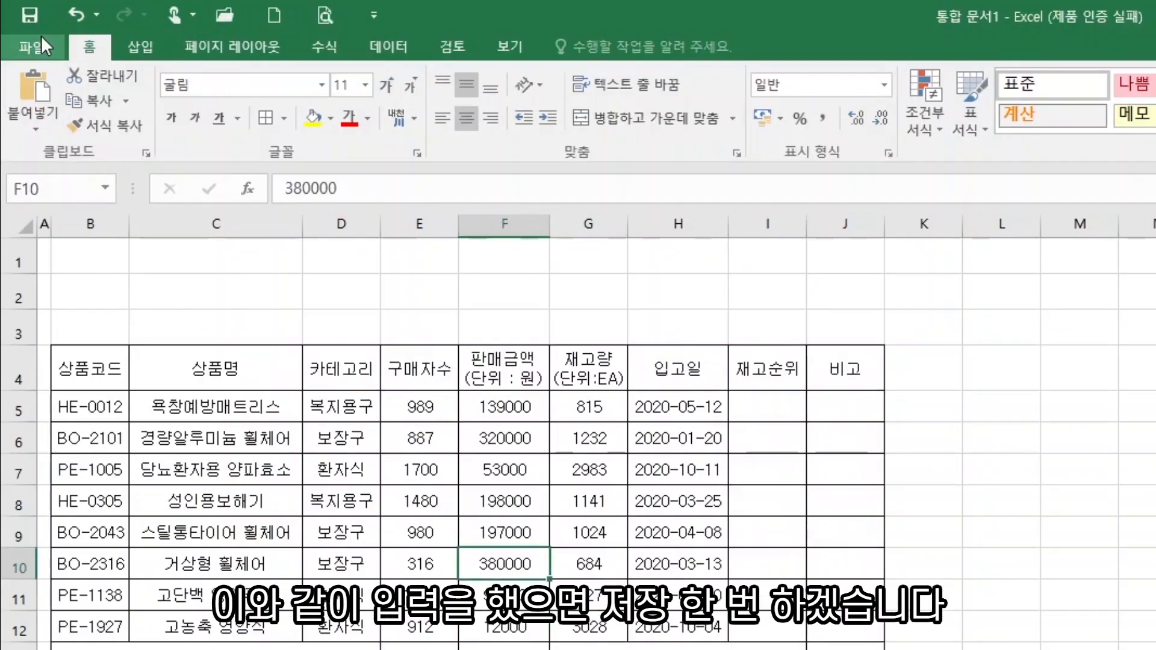
Step: Start saving the workbook under a new name and choose the ITQ folder inside Documents (문서) as its location
{"action": "left_click", "coordinate": [41, 36]}
{"action": "left_click", "coordinate": [59, 228]}
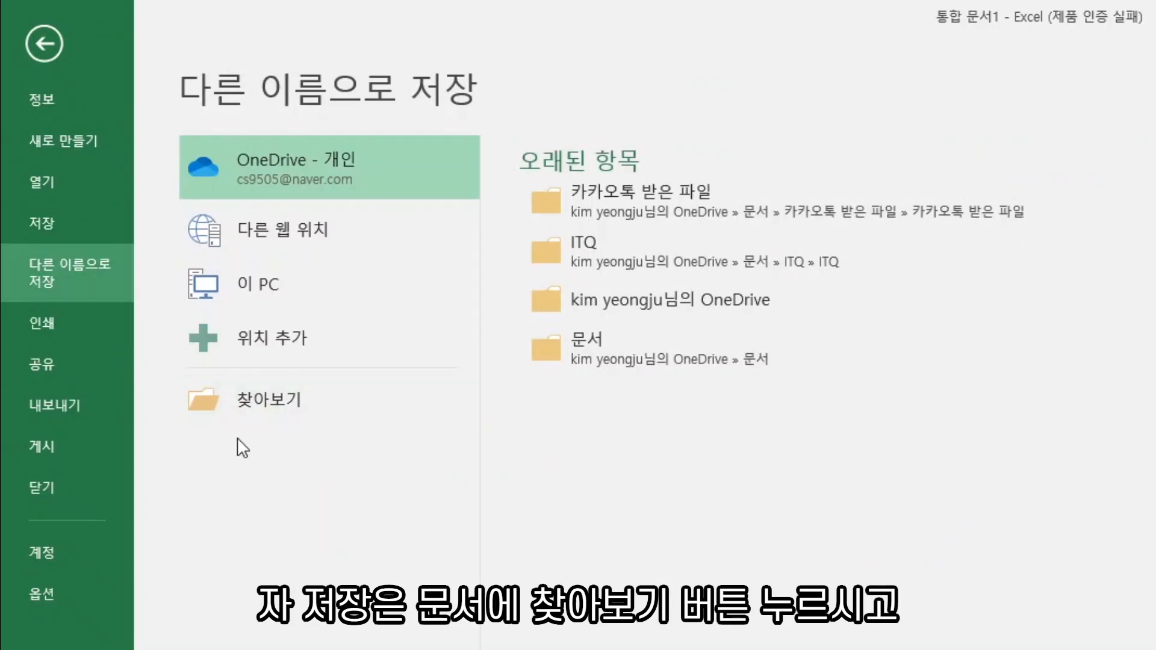
{"action": "left_click", "coordinate": [270, 404]}
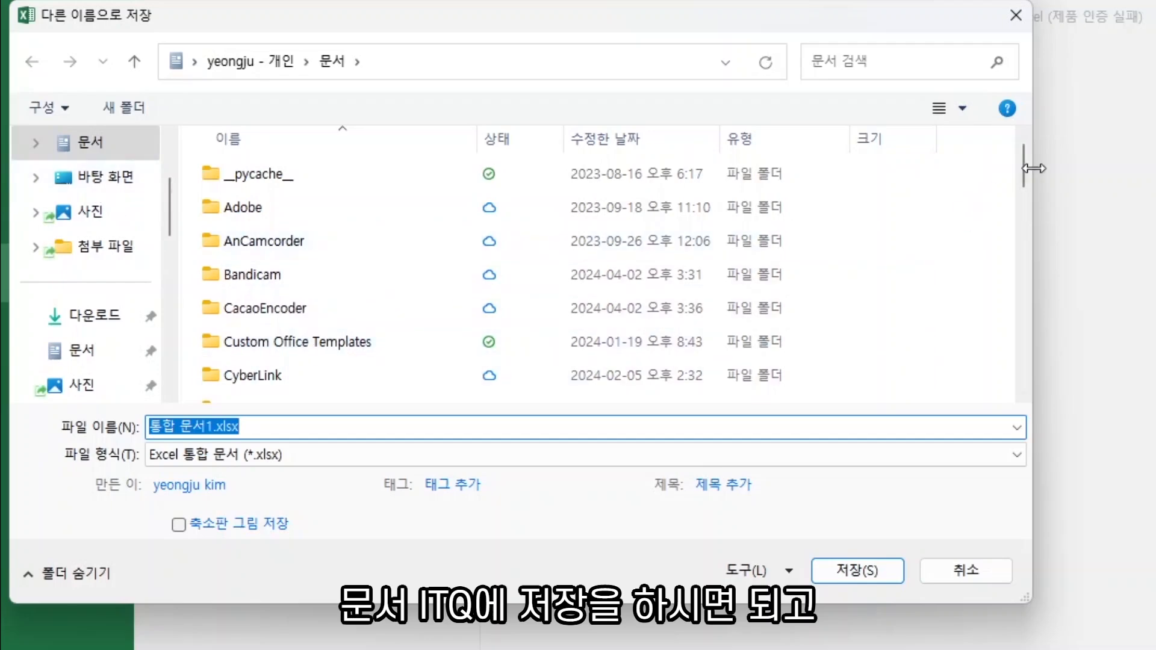
{"action": "left_click_drag", "start_coordinate": [1028, 176], "coordinate": [1022, 219]}
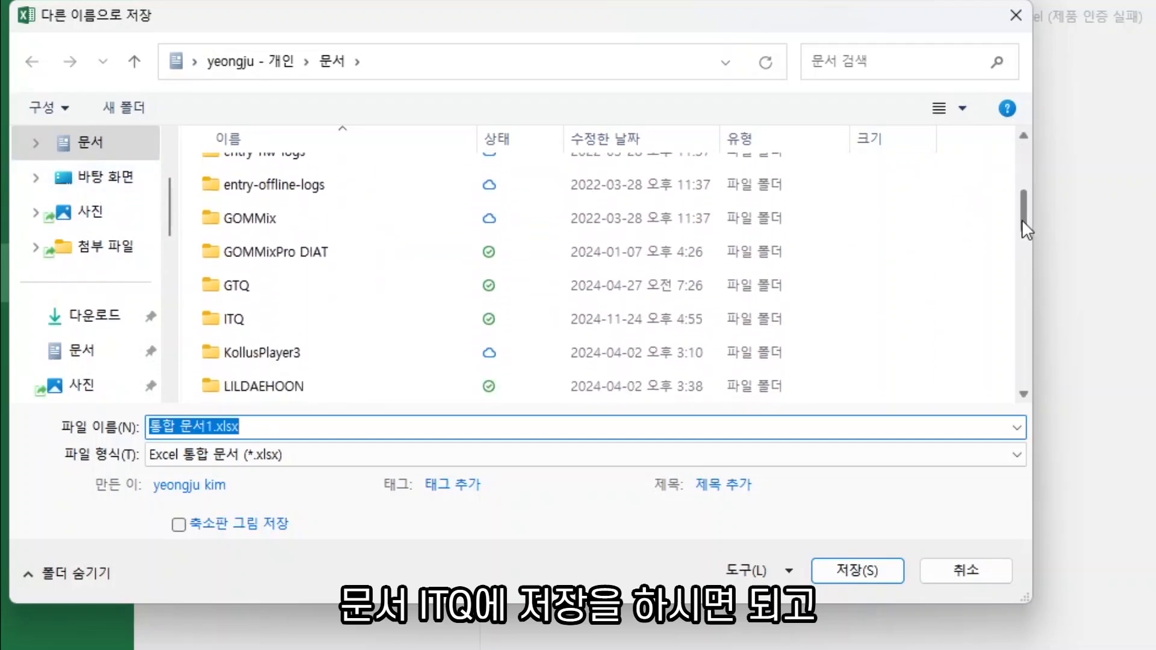
{"action": "left_click", "coordinate": [263, 326]}
{"action": "double_click", "coordinate": [264, 330]}
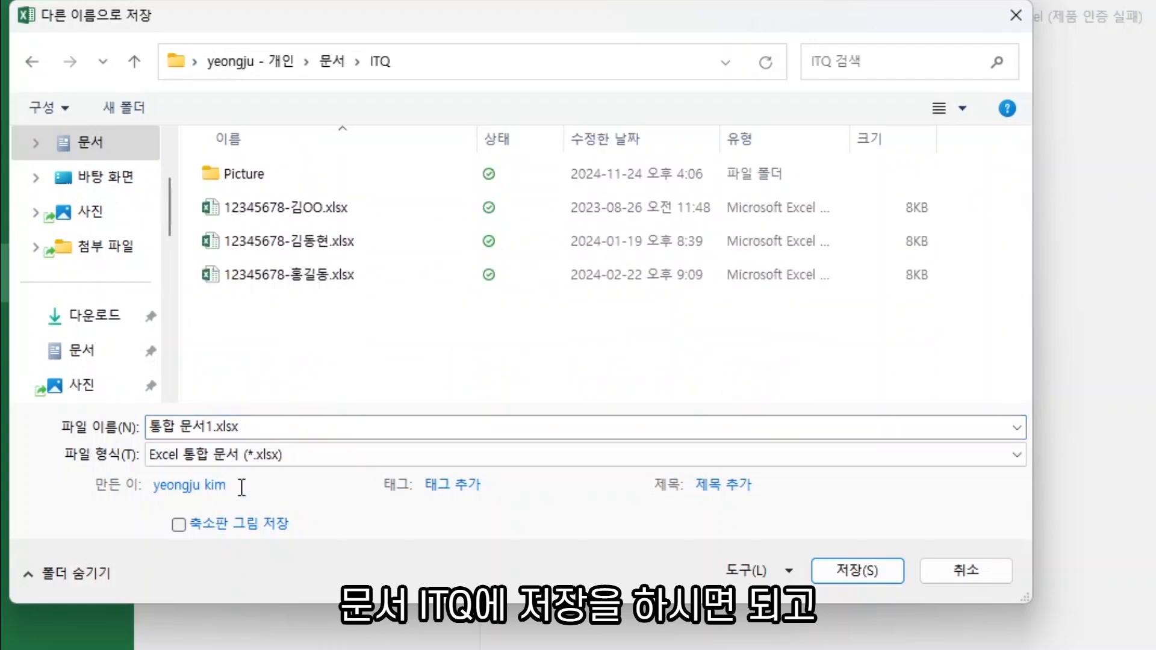
Step: Name the file with the candidate number, a hyphen and the candidate's full name, and save it as an .xlsx workbook
{"action": "left_click", "coordinate": [319, 429]}
{"action": "type", "text": "12345678-"}
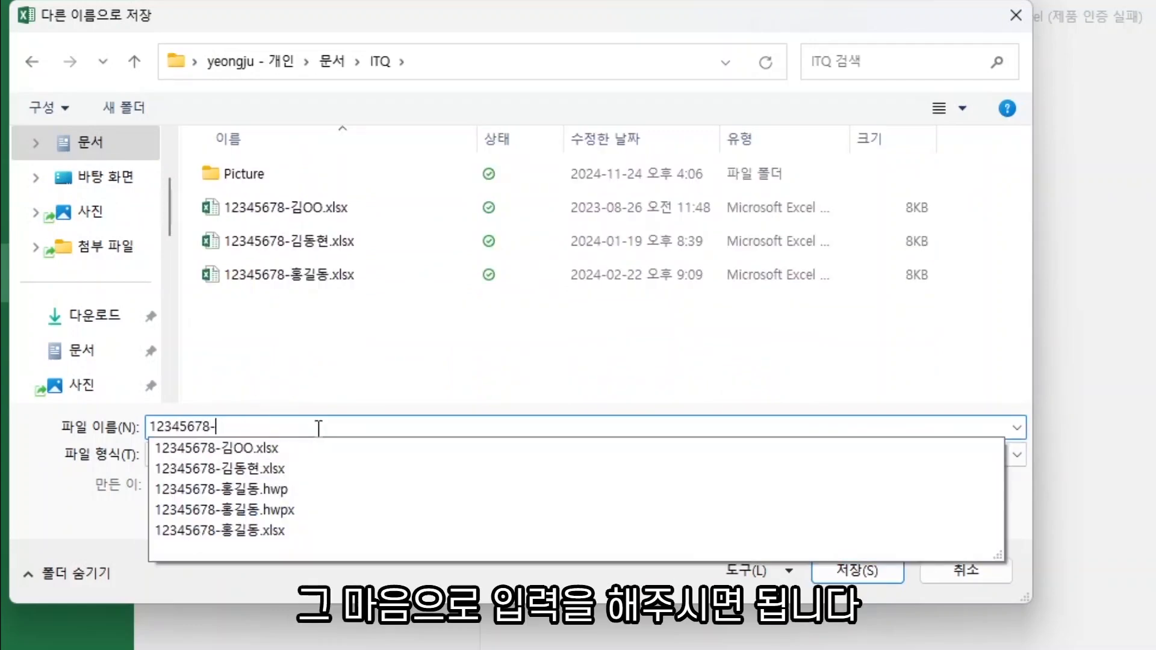
{"action": "type", "text": "홍길동"}
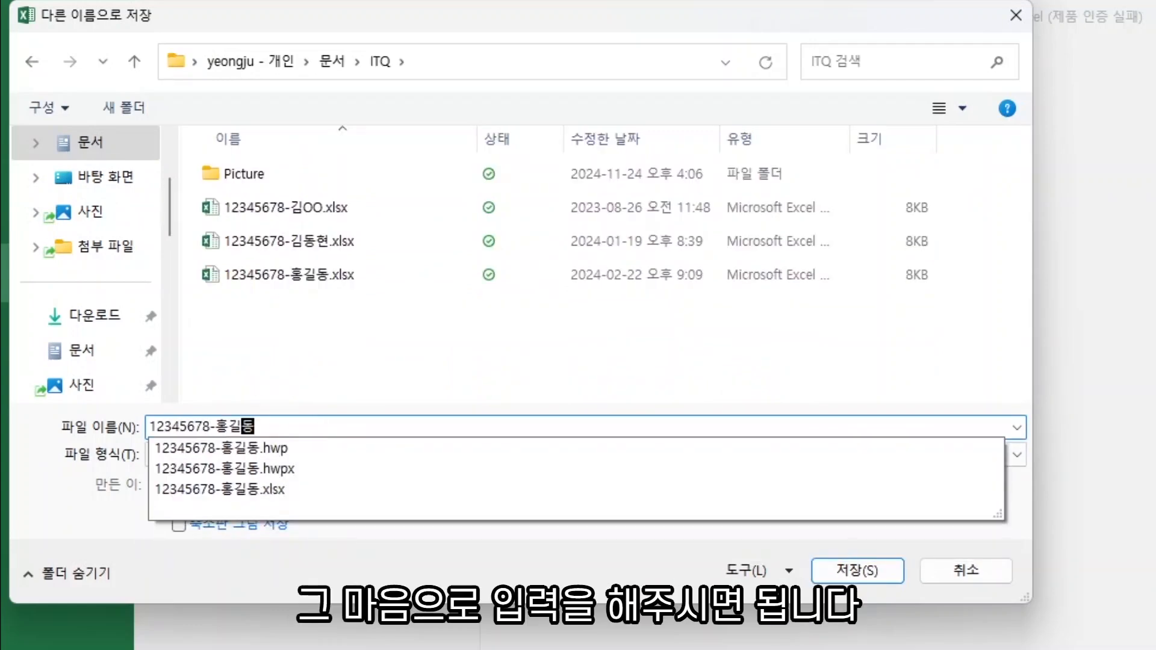
{"action": "left_click", "coordinate": [287, 357]}
{"action": "left_click", "coordinate": [867, 569]}
{"action": "left_click", "coordinate": [1060, 569]}
{"action": "left_click", "coordinate": [923, 500]}
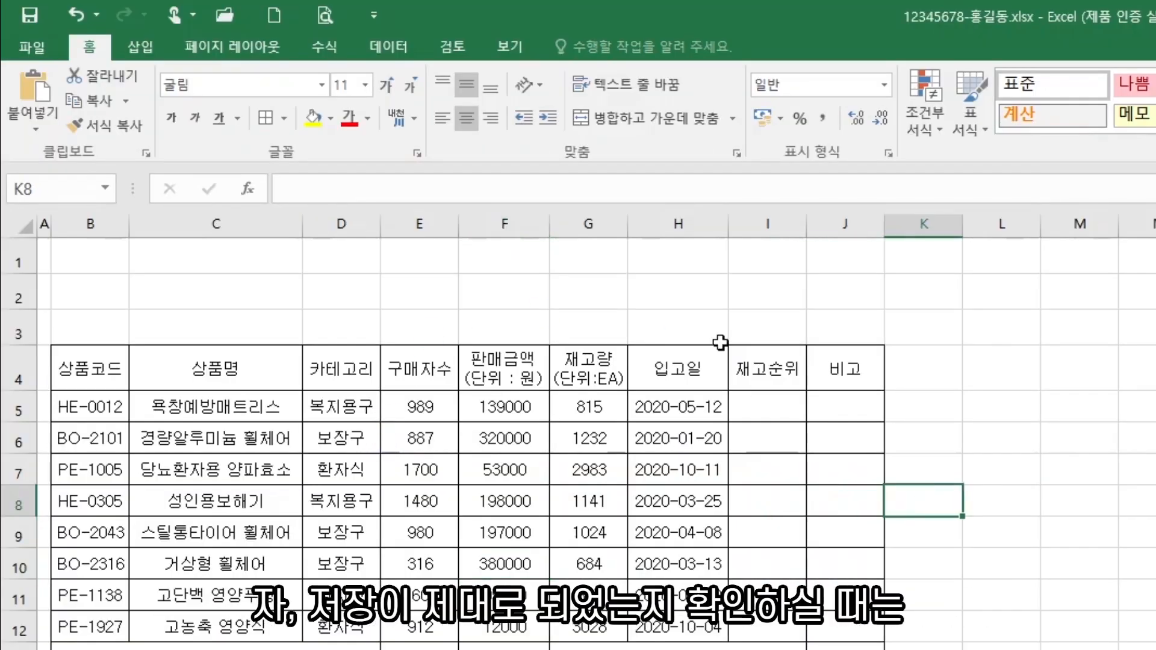
Step: Check the saved file's name and folder in the workbook information and return to the worksheet
{"action": "left_click", "coordinate": [28, 48]}
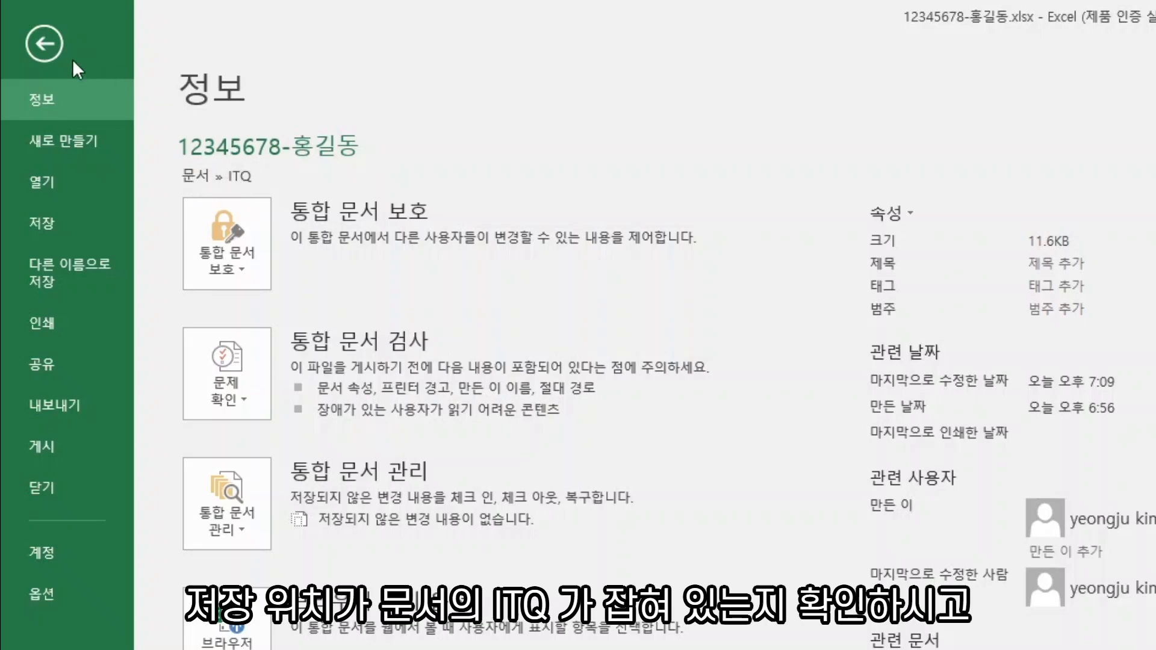
{"action": "left_click", "coordinate": [50, 46]}
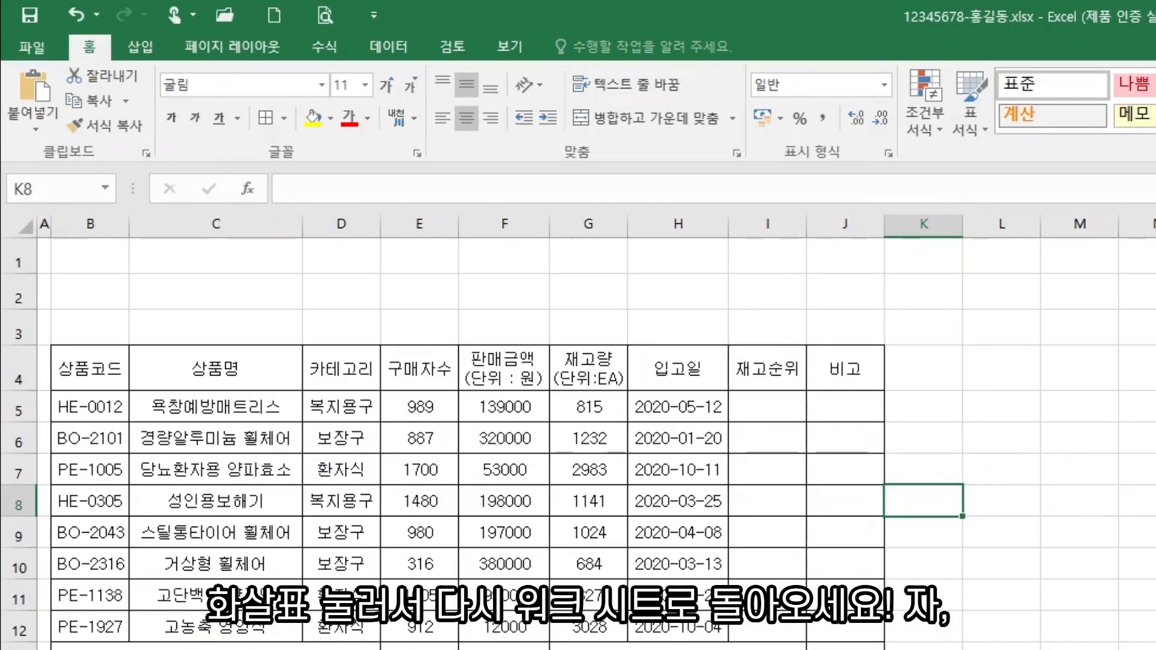
{"action": "left_click", "coordinate": [923, 649]}
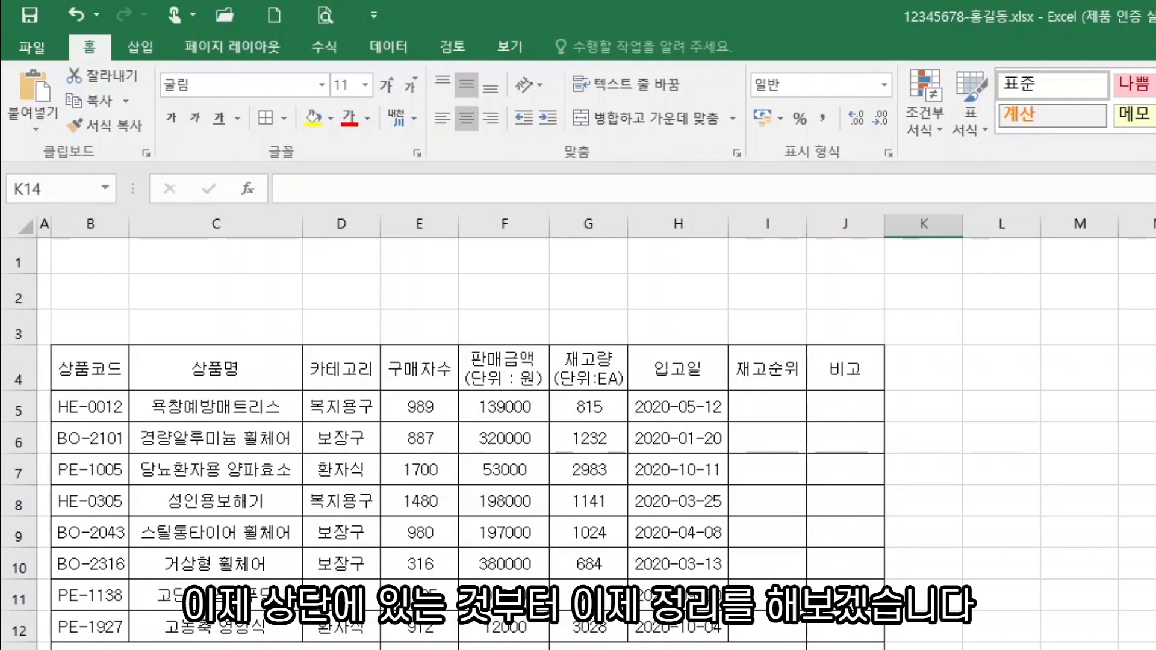
{"action": "left_click", "coordinate": [588, 649]}
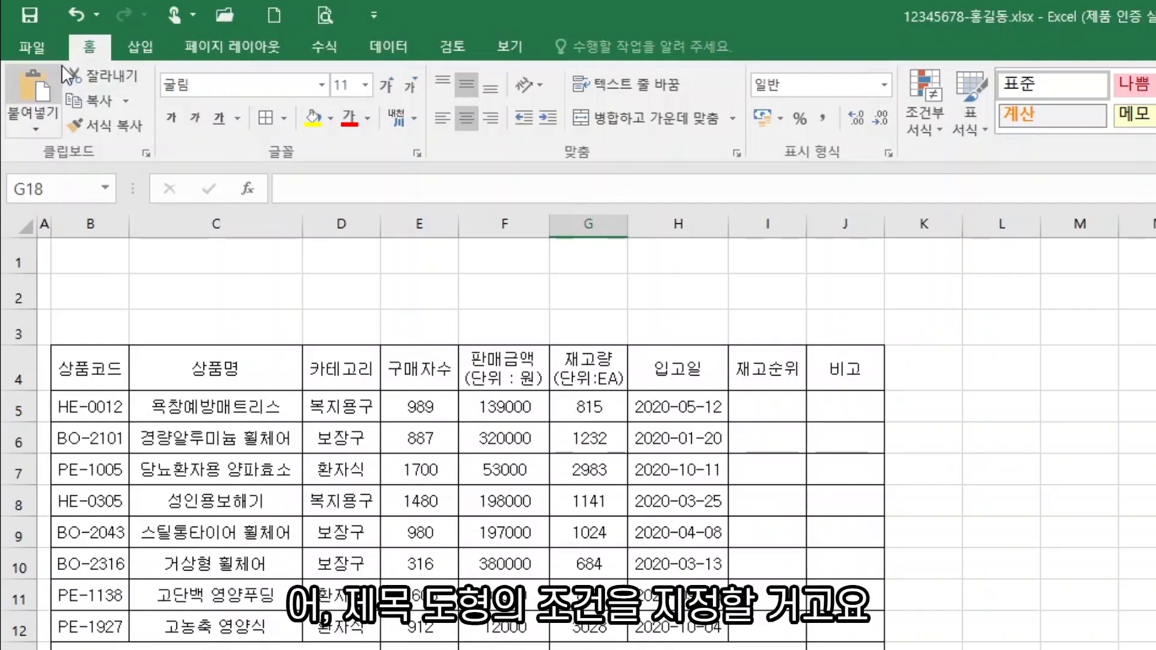
Step: Draw a rectangle with one snipped corner above the table, spanning B1 to about the middle of G3
{"action": "left_click", "coordinate": [159, 48]}
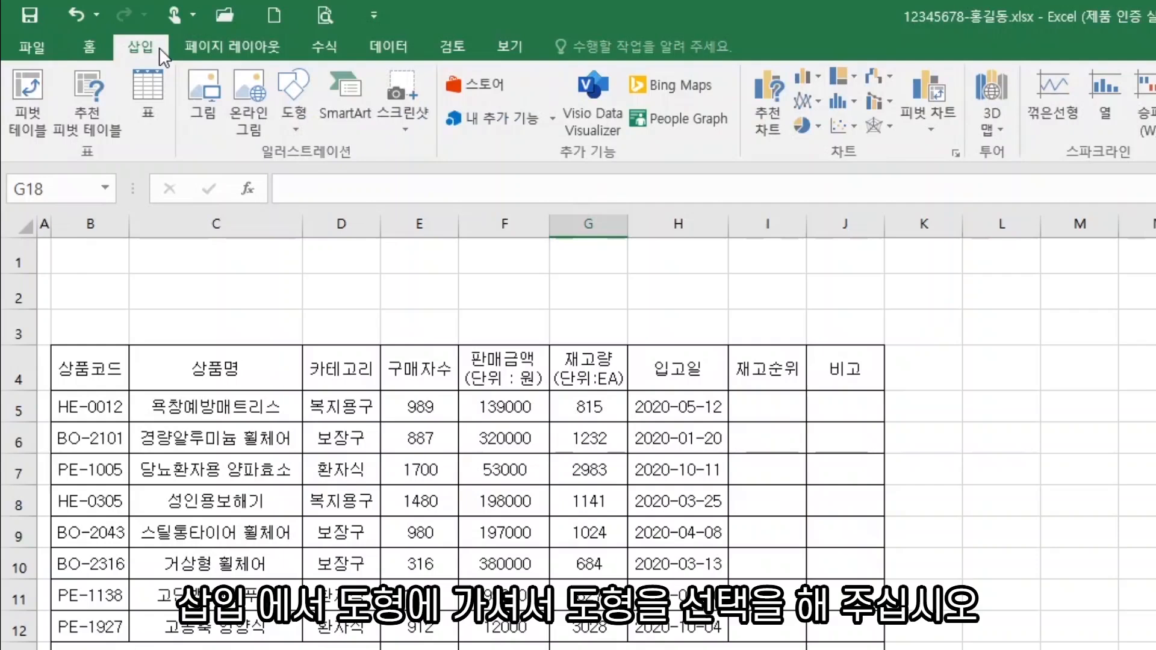
{"action": "left_click", "coordinate": [295, 118]}
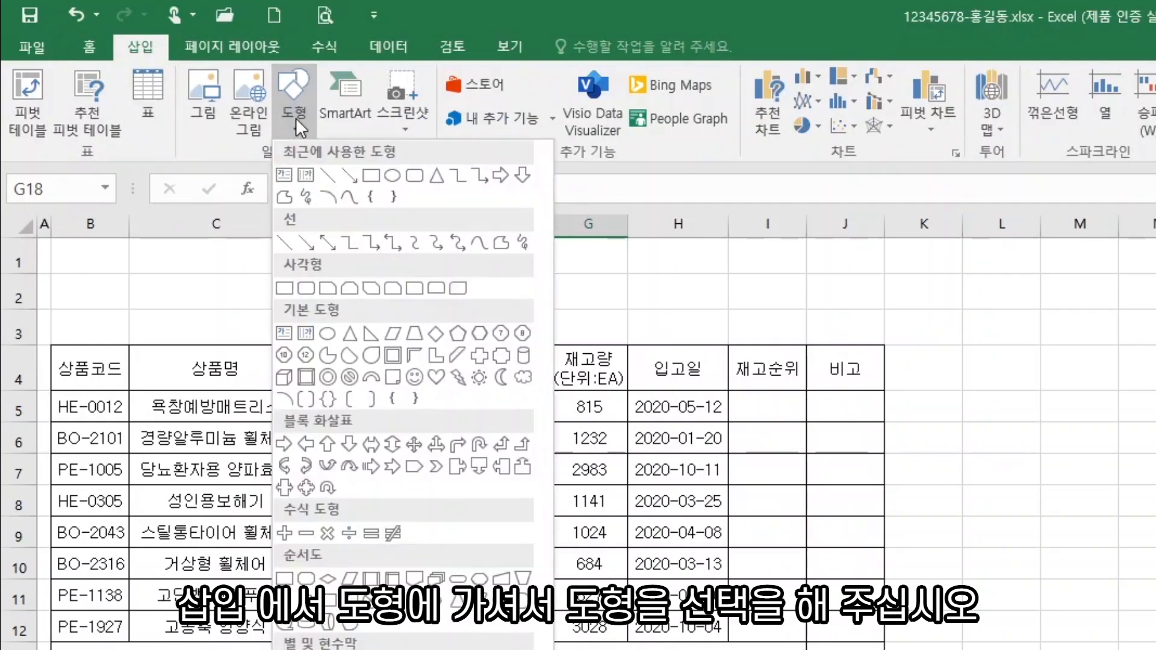
{"action": "left_click", "coordinate": [329, 287]}
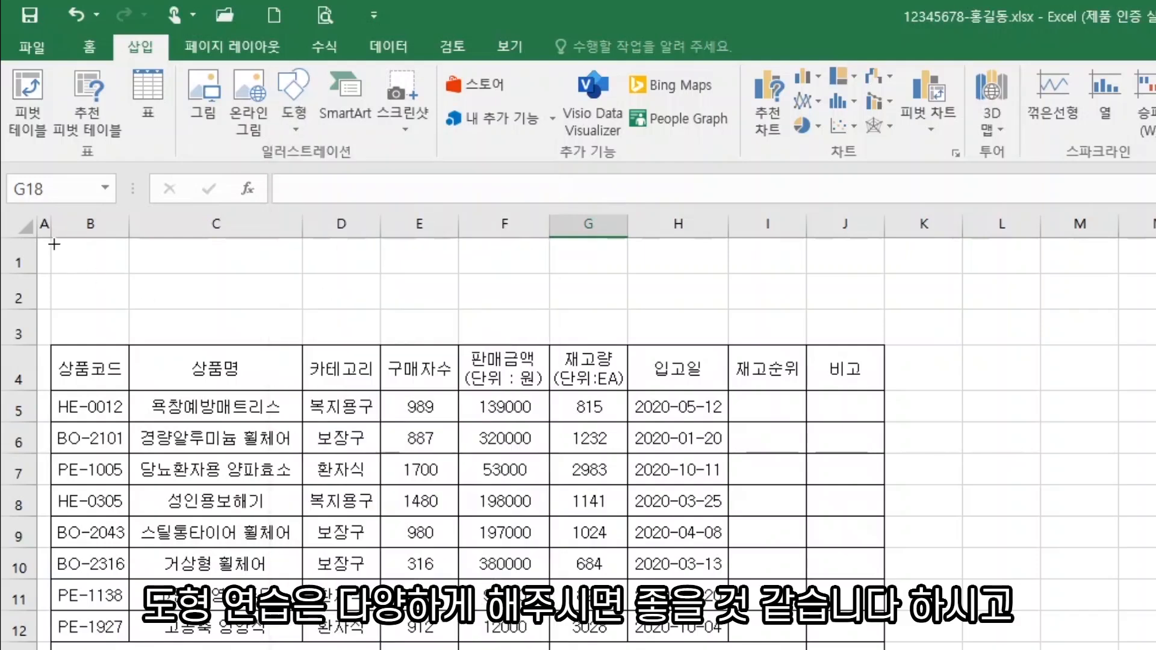
{"action": "left_click_drag", "start_coordinate": [54, 244], "coordinate": [559, 301]}
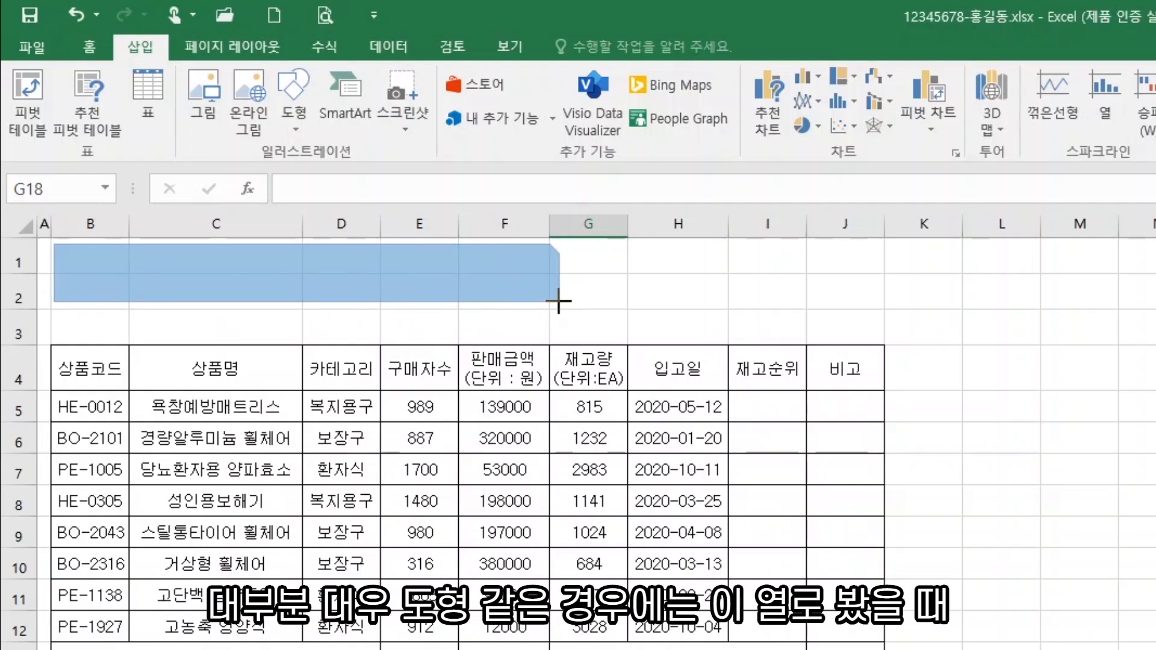
{"action": "left_click_drag", "start_coordinate": [559, 302], "coordinate": [593, 336]}
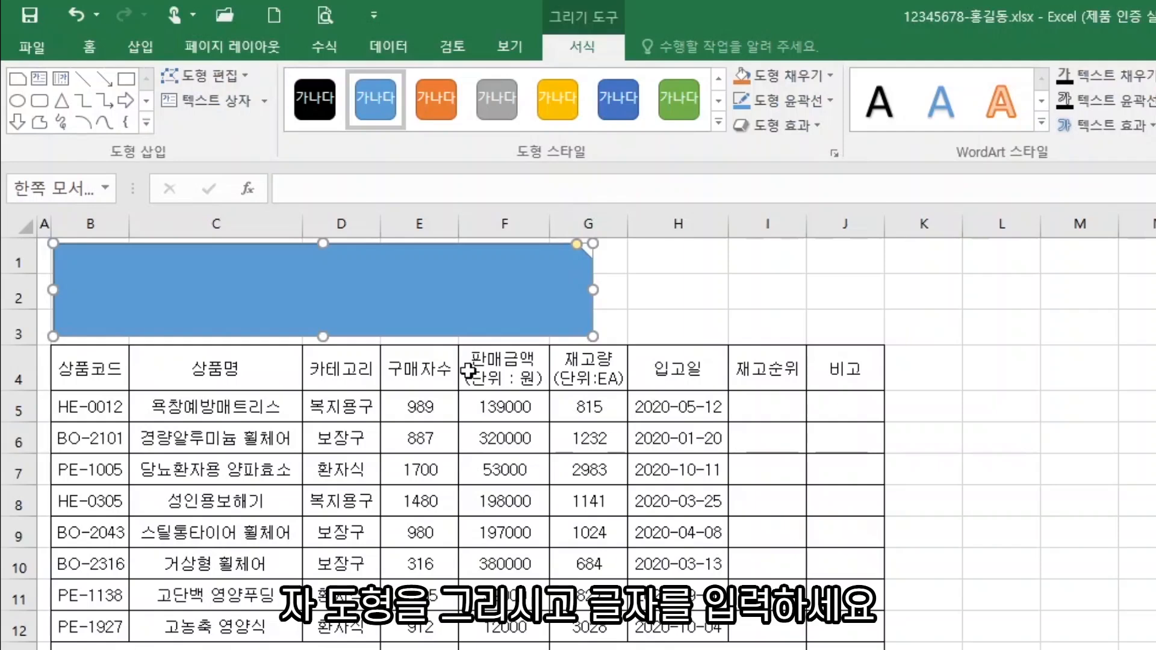
Step: Enter the title "실버상품 쇼핑몰 판매 현황" in the snipped-corner rectangle and select the shape
{"action": "type", "text": "시"}
{"action": "type", "text": "버상프ㅁ"}
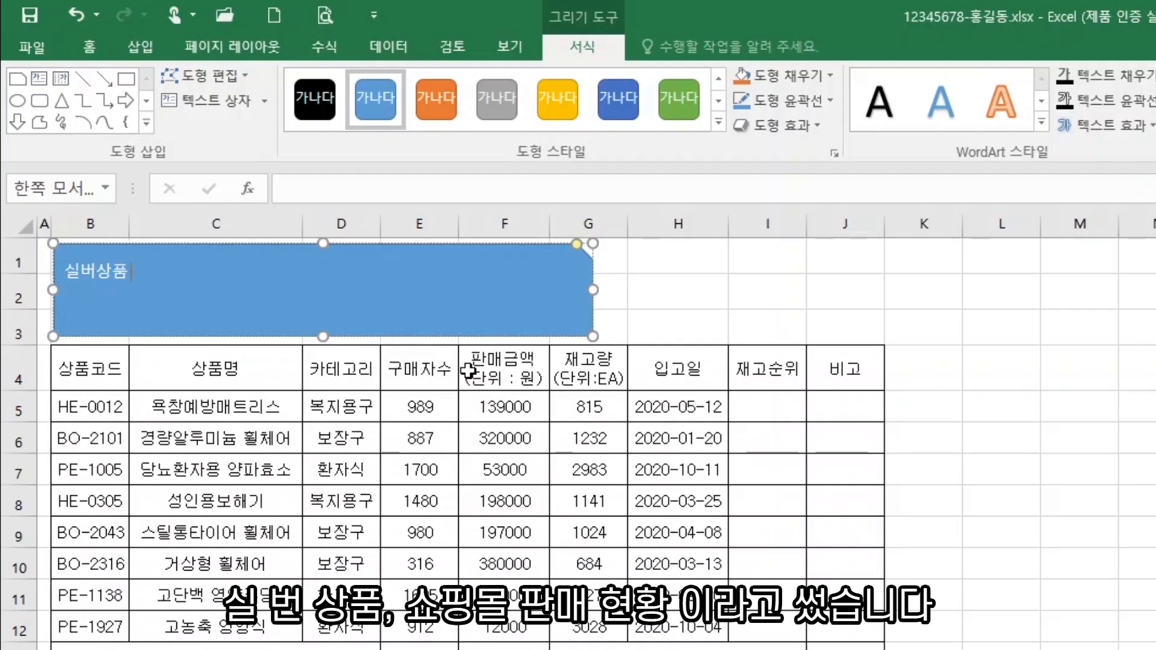
{"action": "type", "text": " 쇼핑몰 판ㅁ"}
{"action": "type", "text": "ㅐ 현황"}
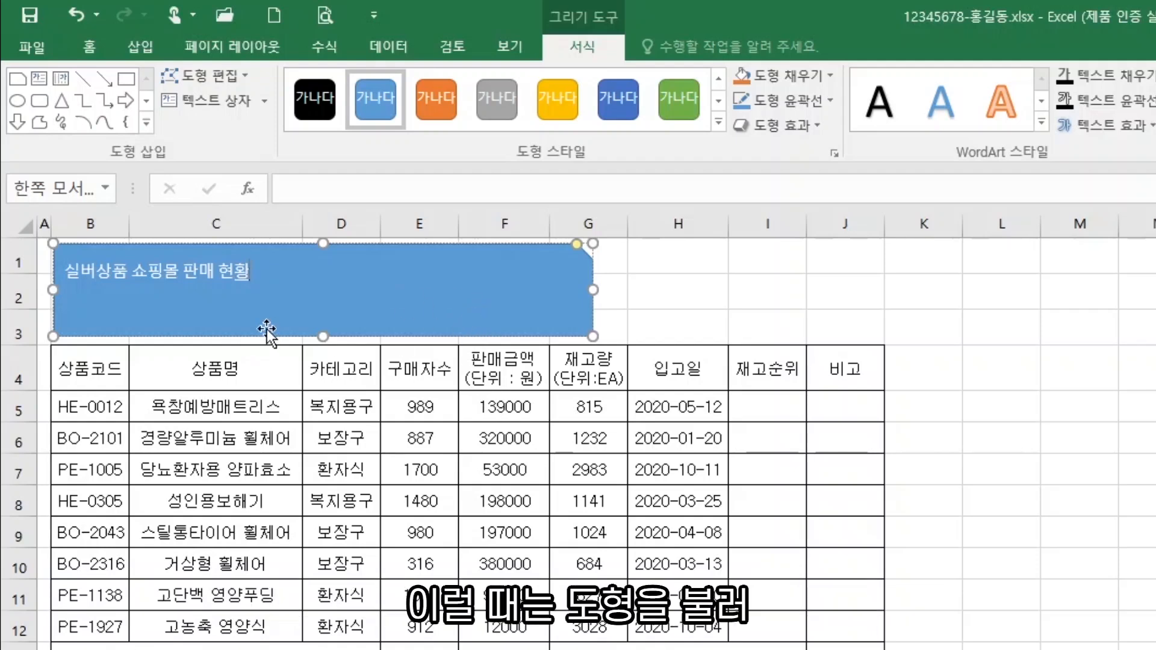
{"action": "left_click_drag", "start_coordinate": [251, 274], "coordinate": [63, 272]}
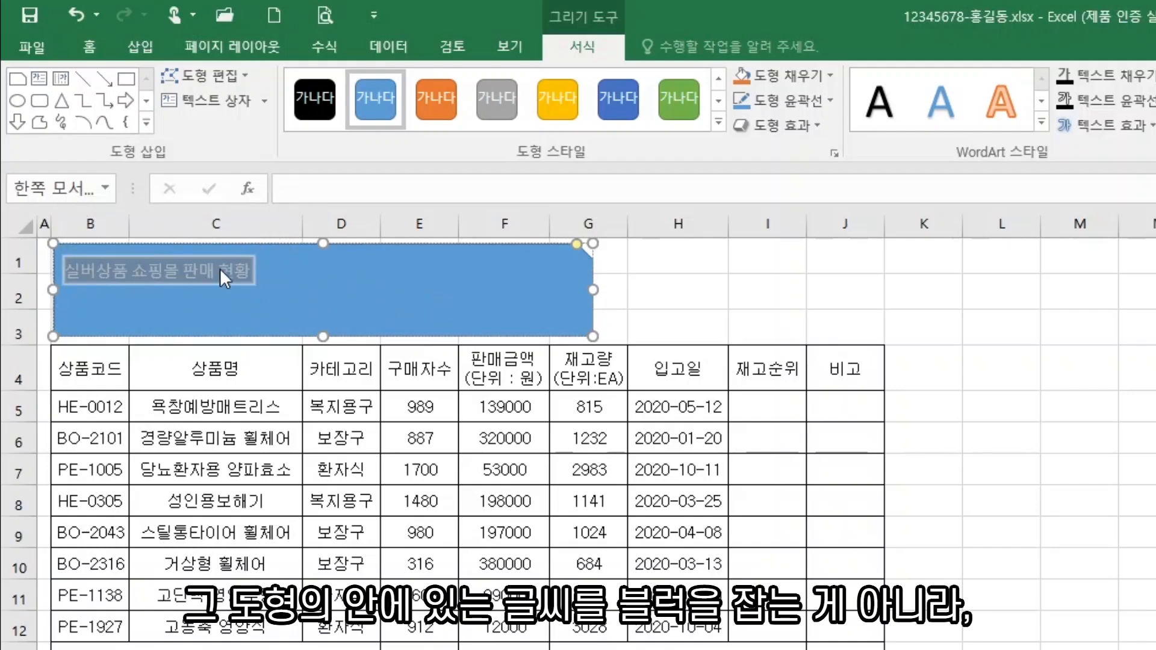
{"action": "left_click", "coordinate": [511, 286]}
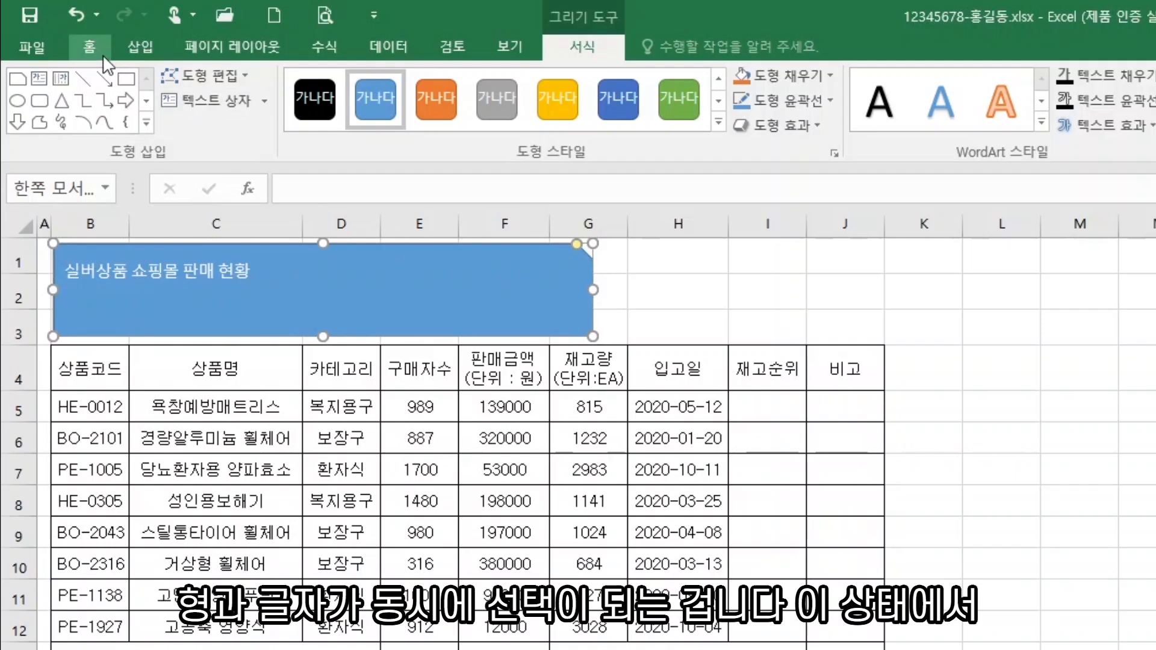
Step: Format the title shape's text as 굴림, 24 pt, black and bold
{"action": "left_click", "coordinate": [89, 46]}
{"action": "left_click", "coordinate": [269, 88]}
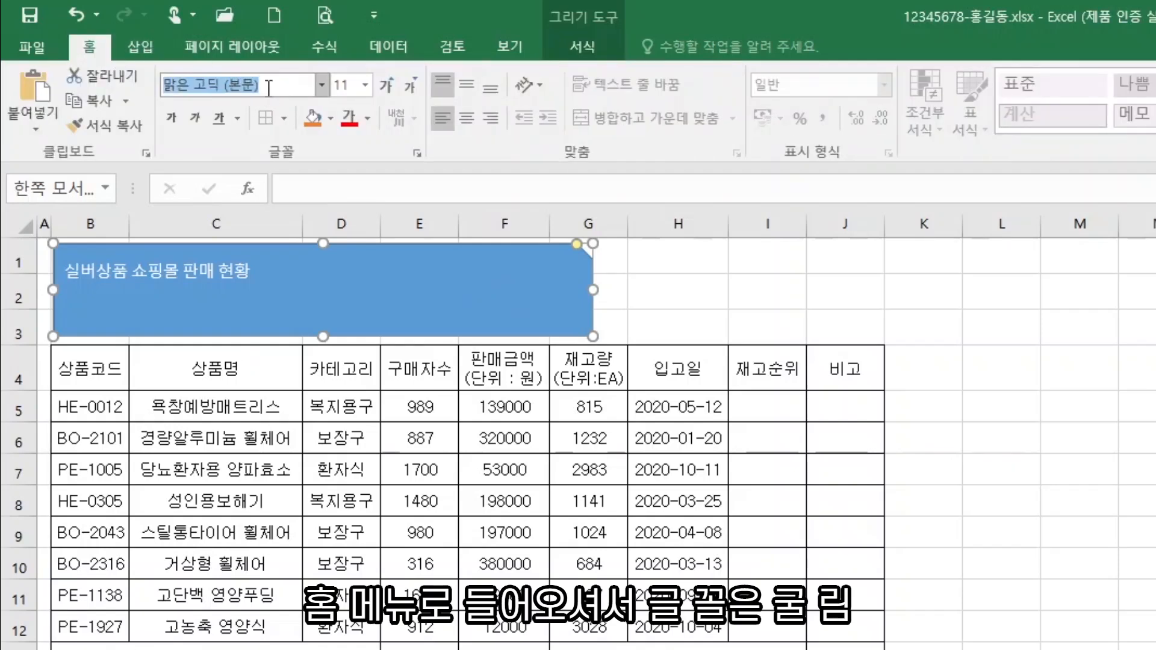
{"action": "type", "text": "굴림"}
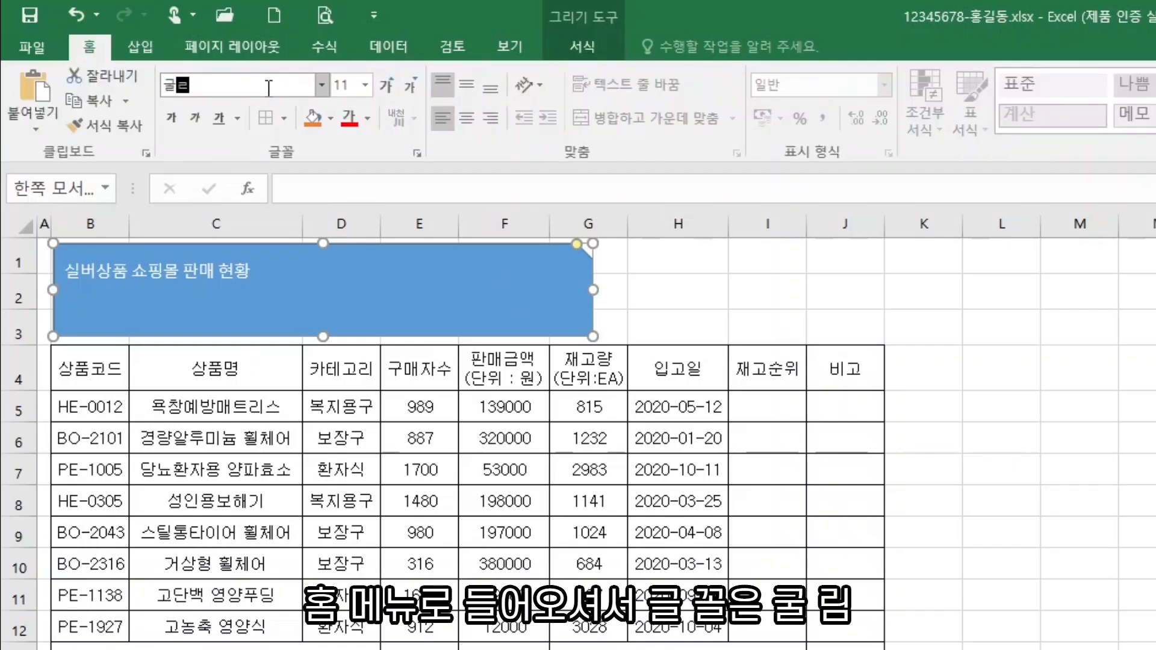
{"action": "key", "text": "Return"}
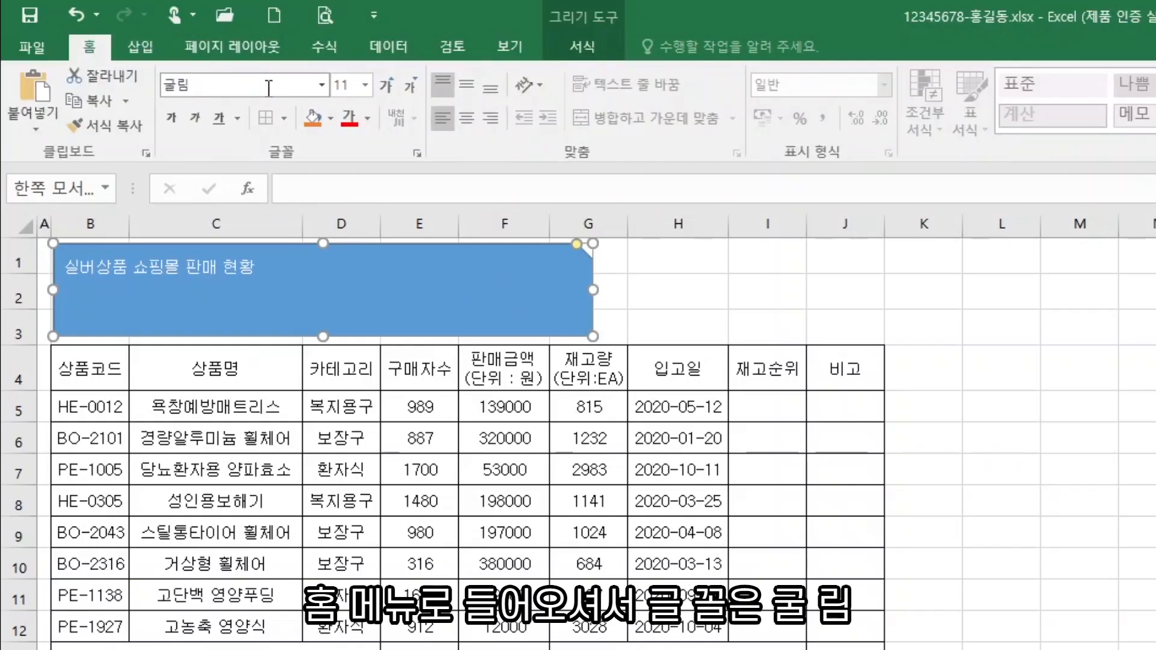
{"action": "left_click", "coordinate": [342, 85]}
{"action": "type", "text": "24"}
{"action": "key", "text": "Return"}
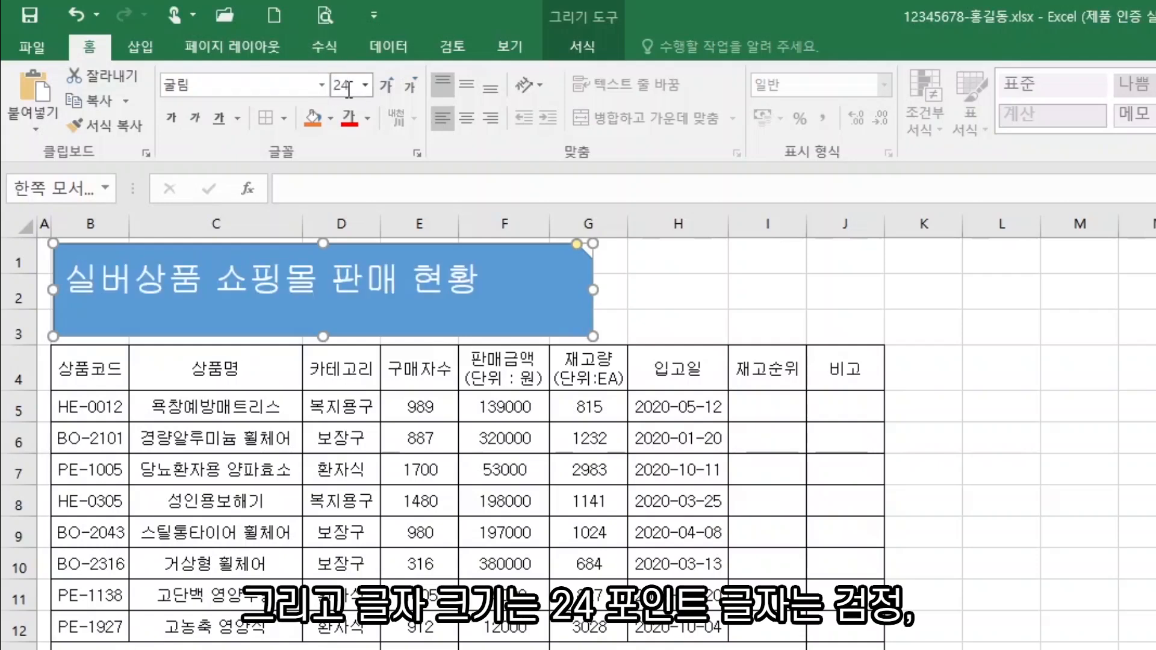
{"action": "left_click", "coordinate": [368, 118]}
{"action": "left_click", "coordinate": [373, 192]}
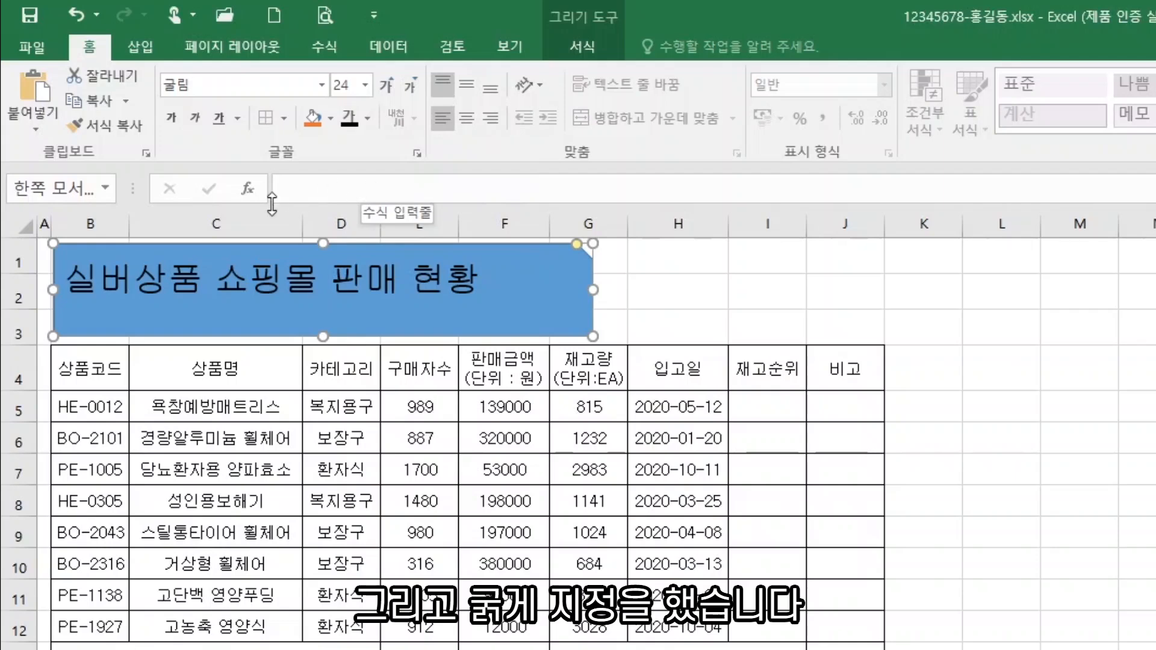
{"action": "left_click", "coordinate": [171, 118]}
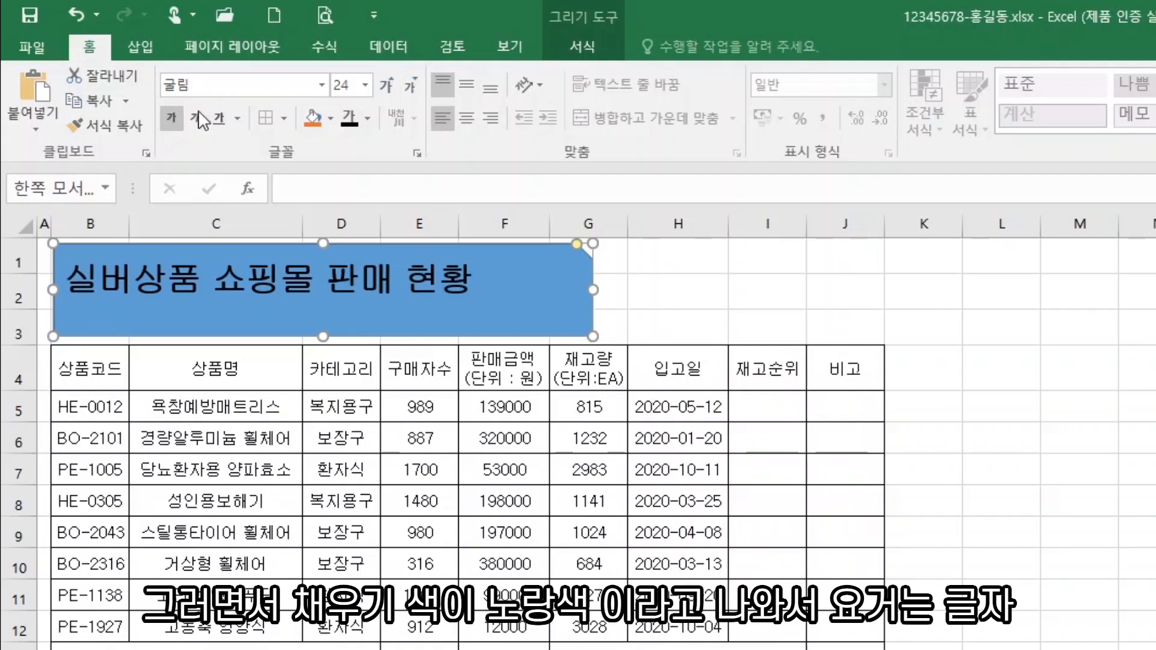
Step: Fill the title shape with standard yellow and centre its text horizontally and vertically
{"action": "left_click", "coordinate": [331, 120]}
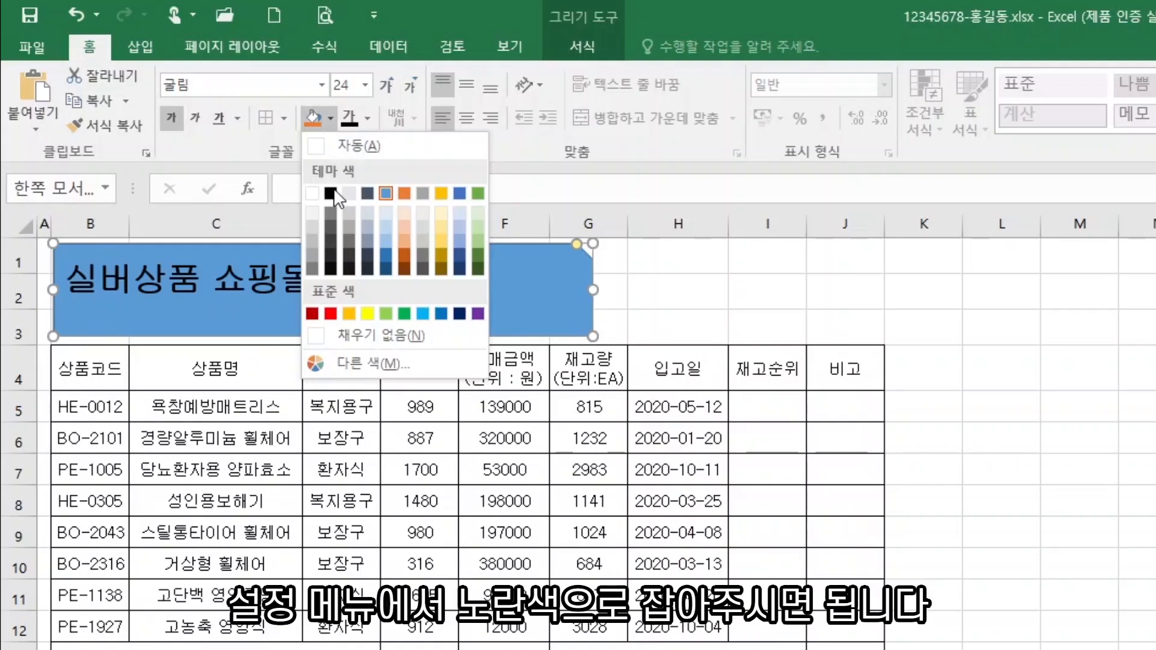
{"action": "left_click", "coordinate": [368, 314]}
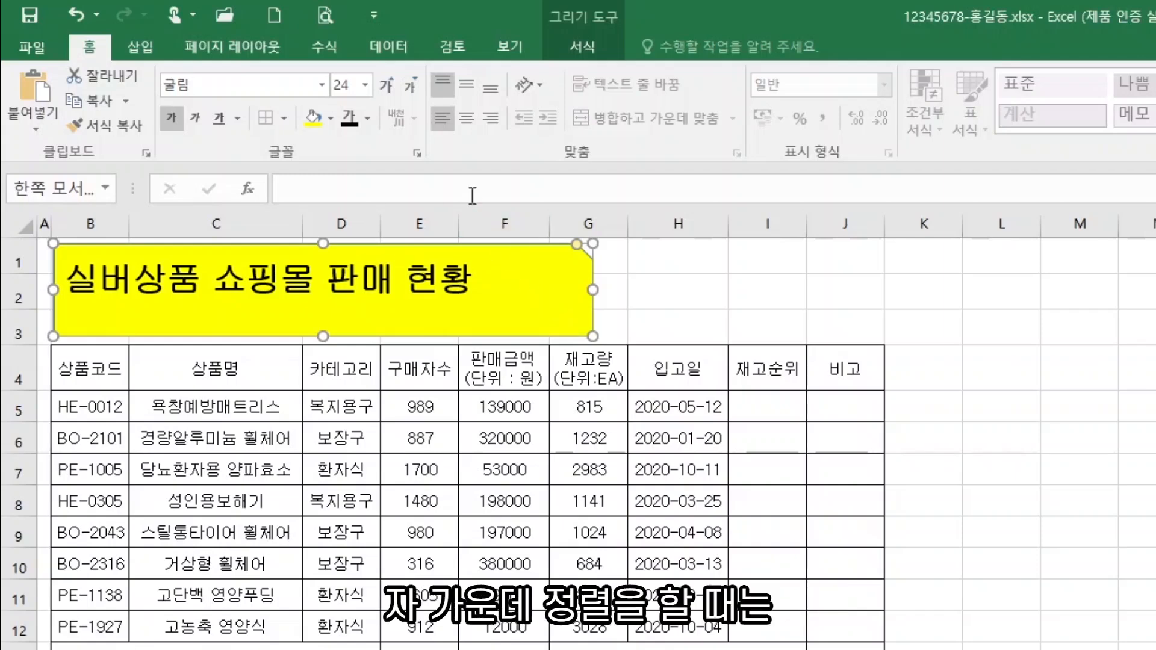
{"action": "left_click", "coordinate": [467, 118]}
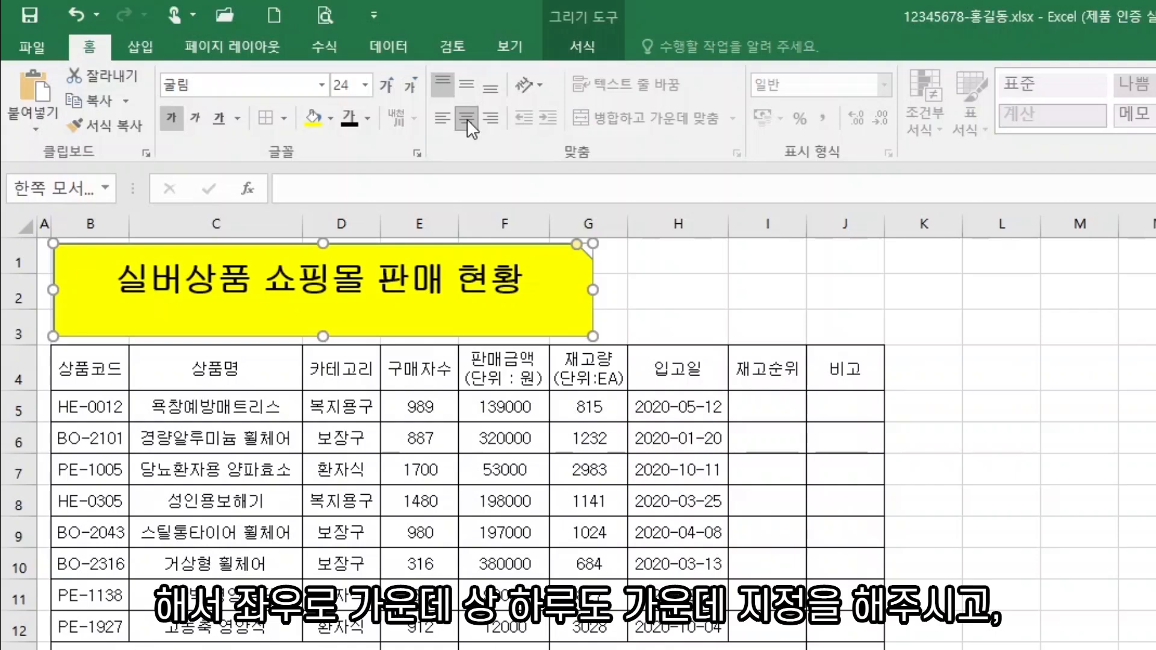
{"action": "left_click", "coordinate": [465, 87]}
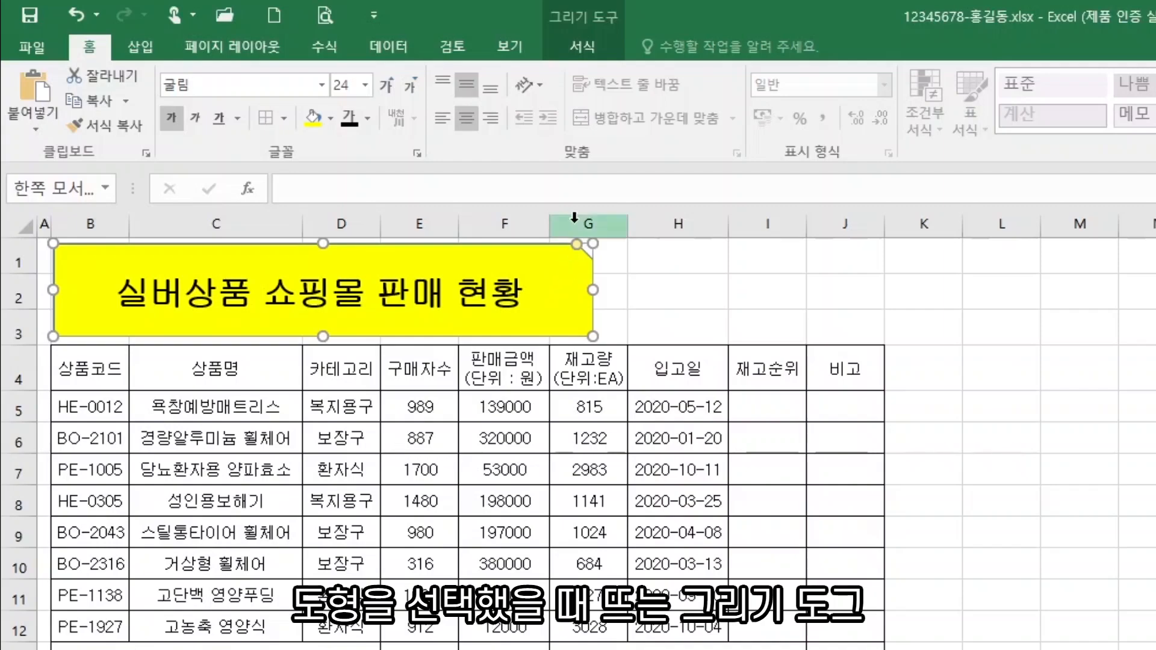
Step: Apply the outer shadow 오프셋 대각선 오른쪽 아래 to the title shape and deselect it
{"action": "left_click", "coordinate": [592, 48]}
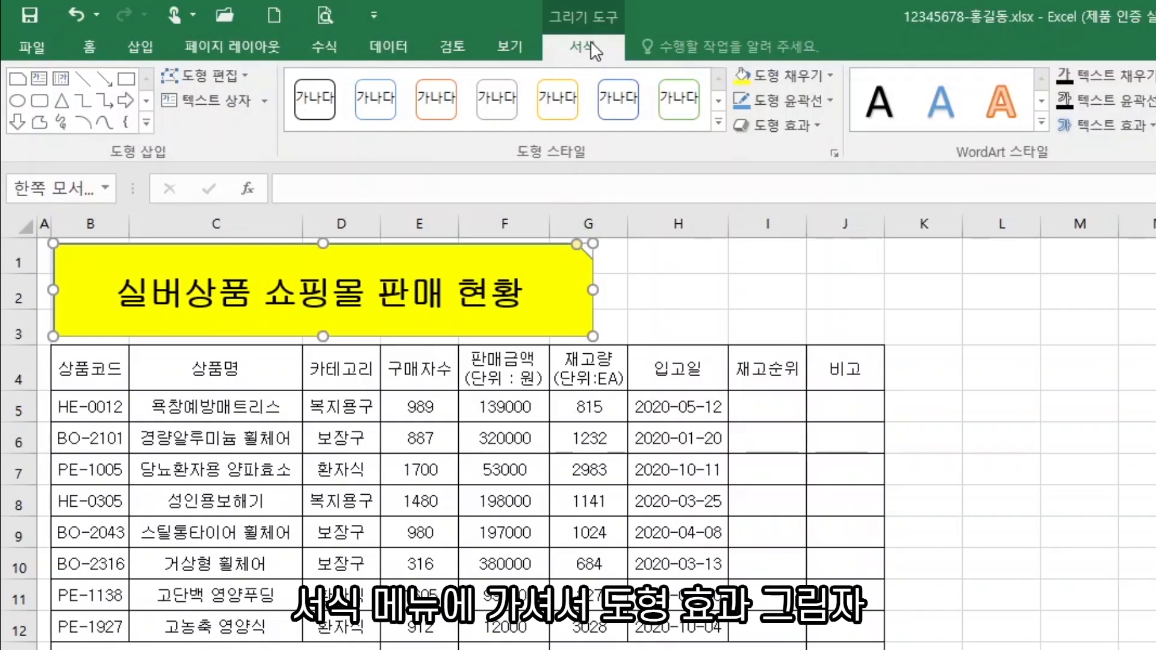
{"action": "left_click", "coordinate": [812, 130]}
{"action": "mouse_move", "coordinate": [835, 208]}
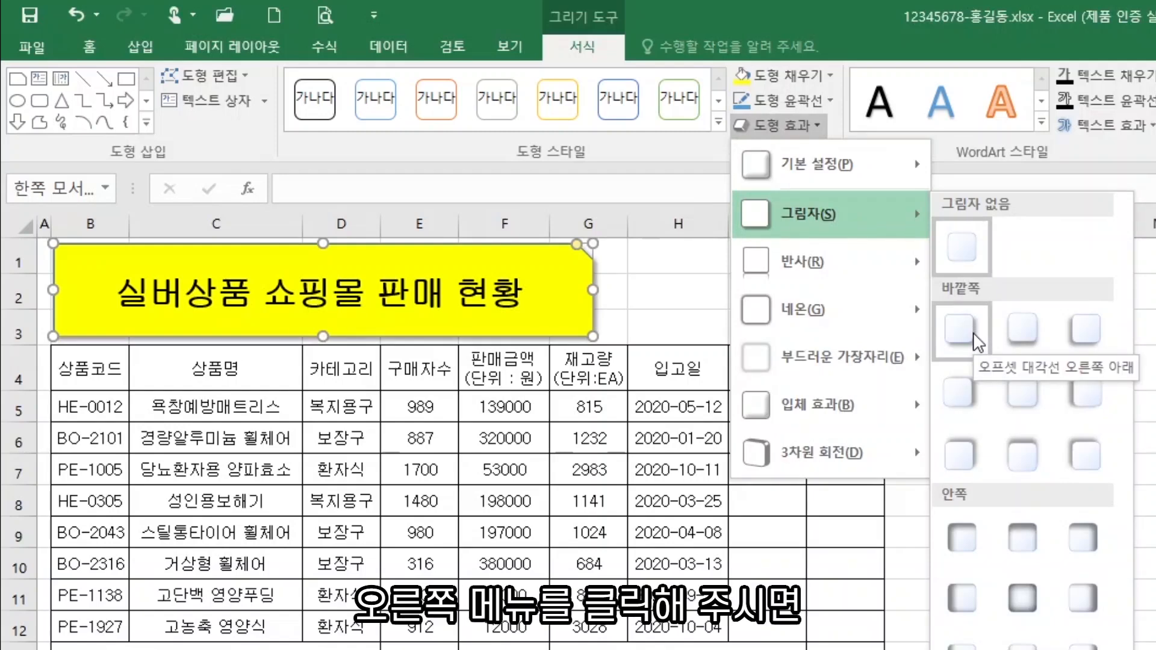
{"action": "left_click", "coordinate": [974, 410]}
{"action": "left_click", "coordinate": [1078, 598]}
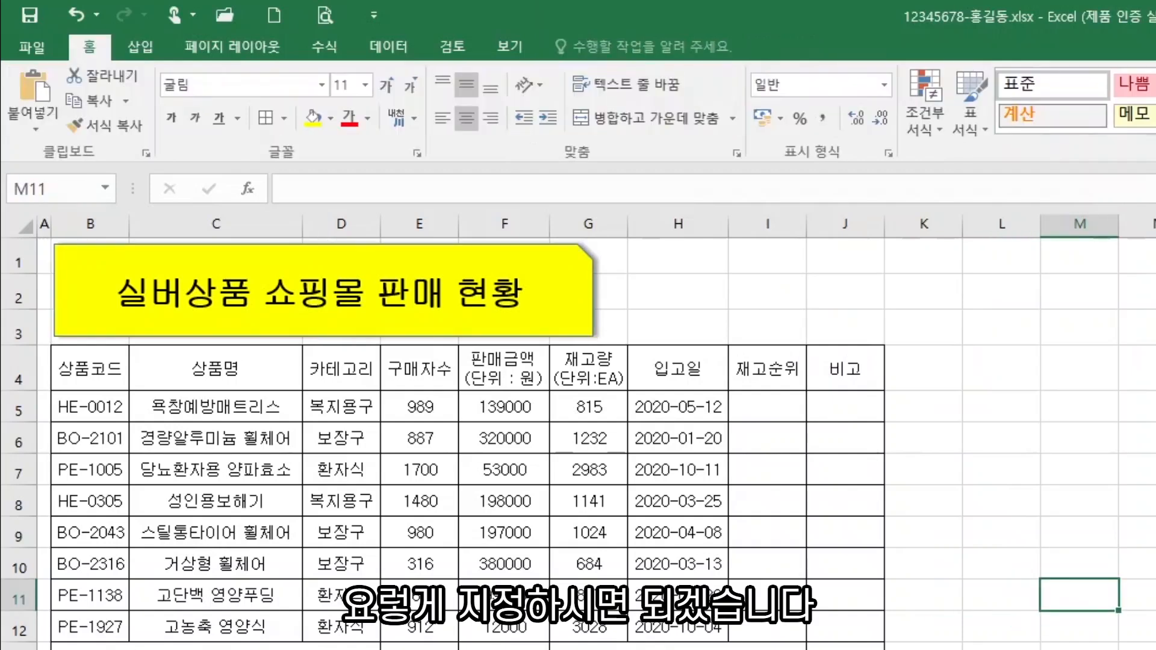
Step: Fill the blank cell I5 down through I12 in the 재고순위 column
{"action": "left_click", "coordinate": [678, 627]}
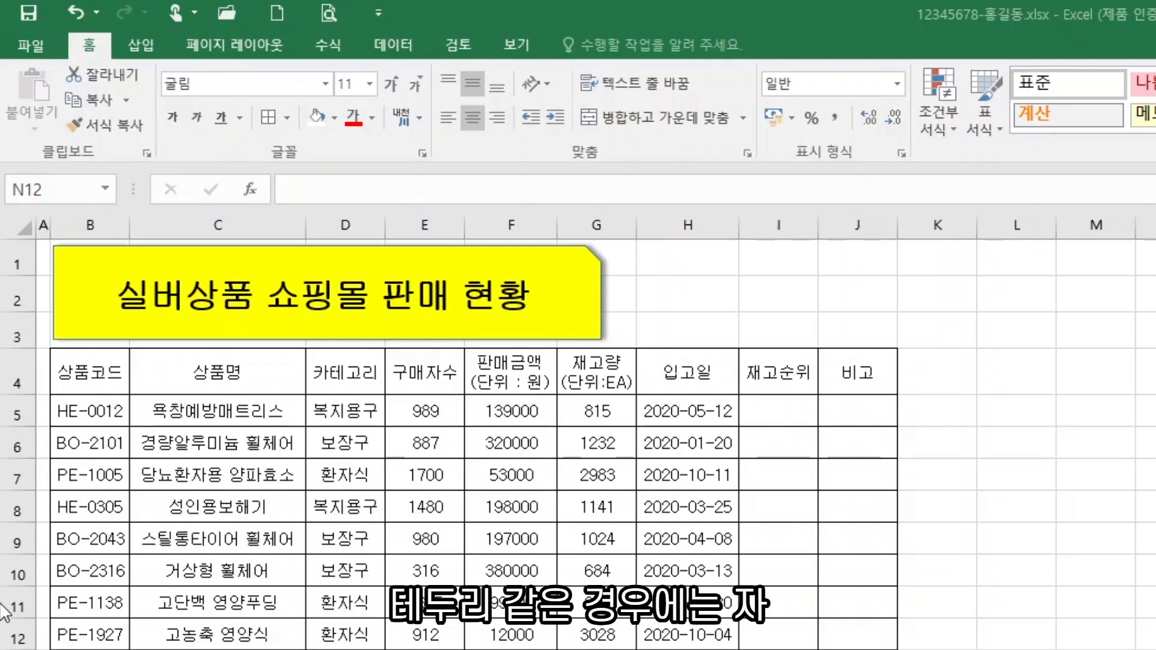
{"action": "left_click", "coordinate": [201, 443]}
{"action": "left_click_drag", "start_coordinate": [91, 373], "coordinate": [855, 648]}
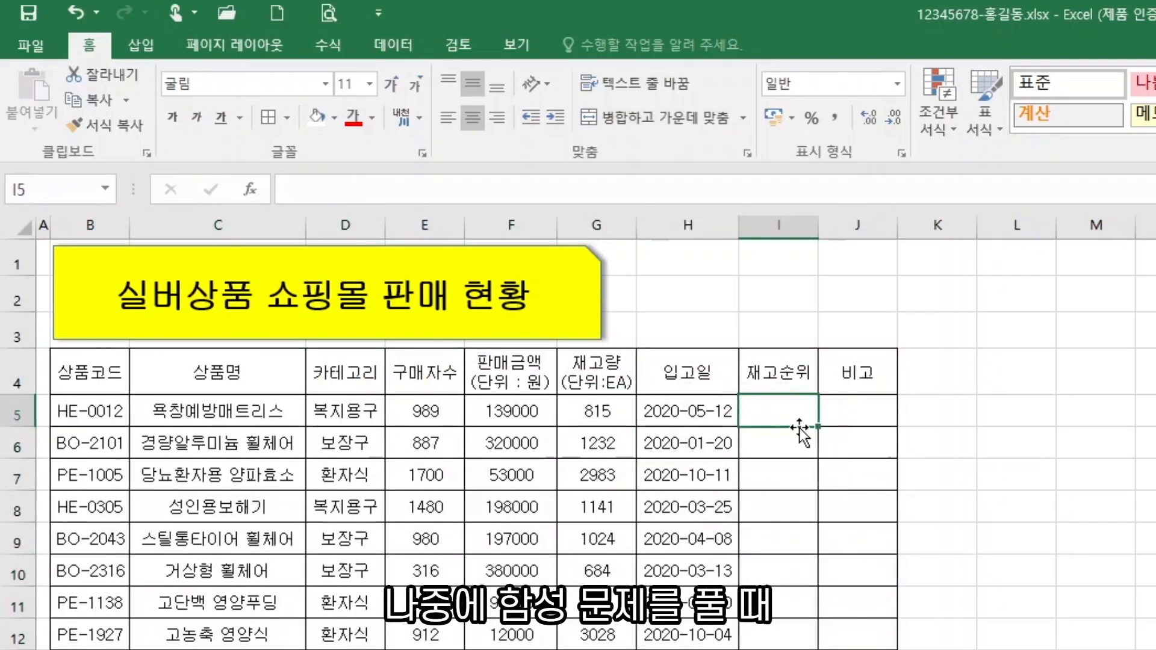
{"action": "left_click", "coordinate": [786, 407]}
{"action": "left_click_drag", "start_coordinate": [822, 431], "coordinate": [817, 646]}
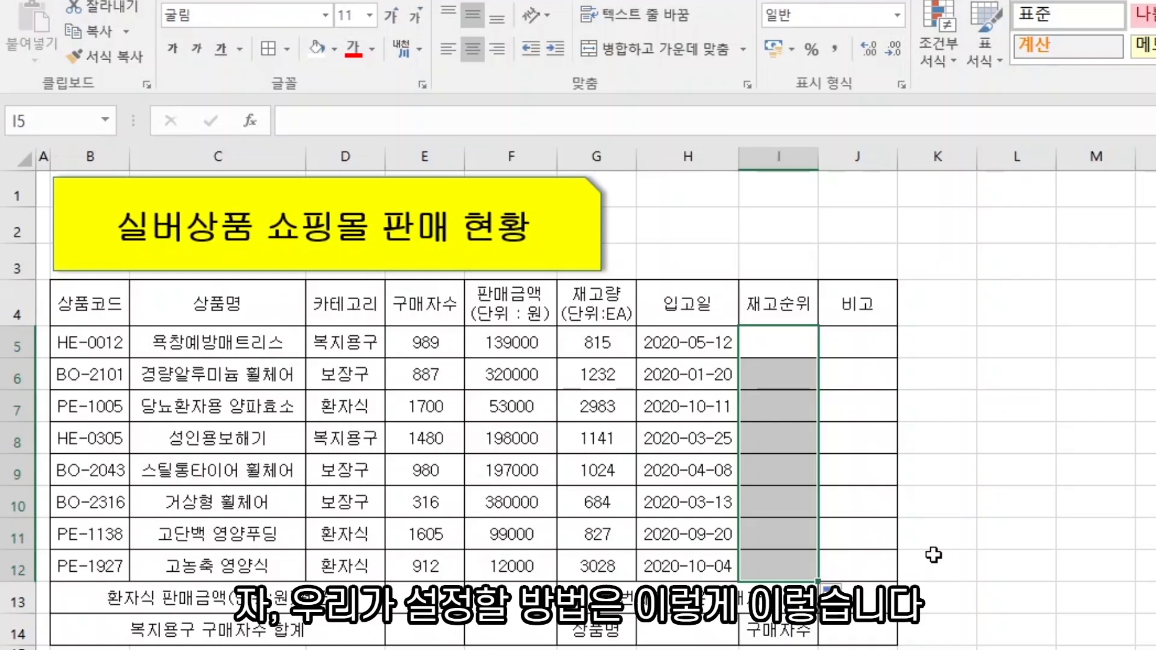
{"action": "left_click", "coordinate": [933, 555]}
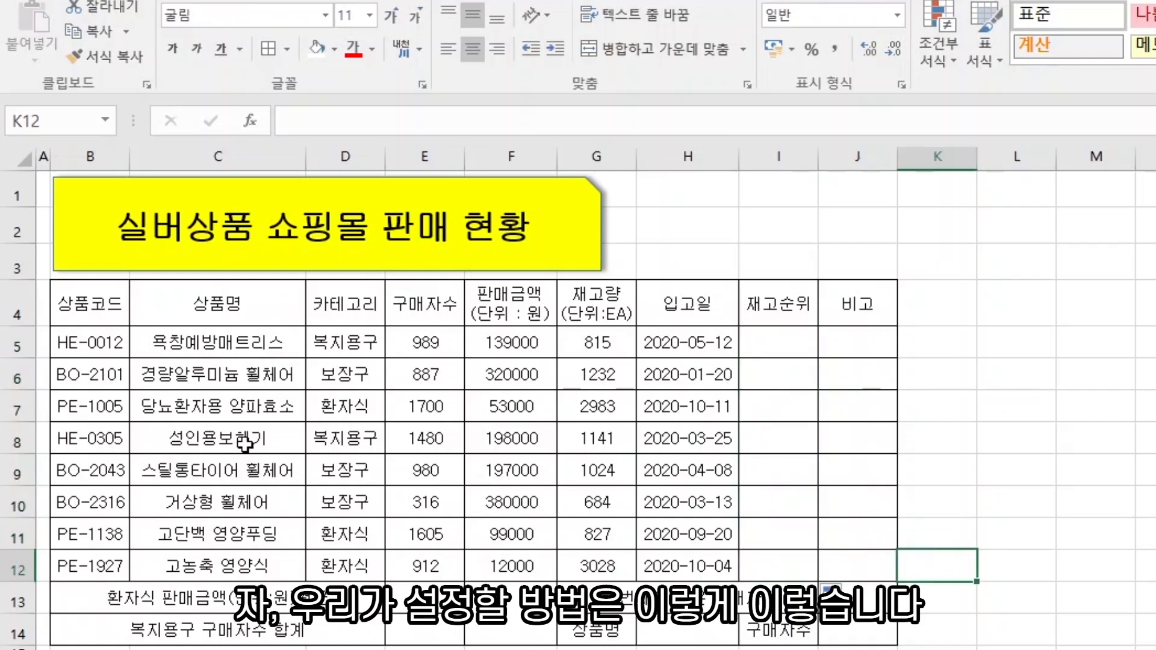
Step: Apply all borders and a thick outside border to the whole table B4:J14
{"action": "left_click_drag", "start_coordinate": [85, 306], "coordinate": [848, 645]}
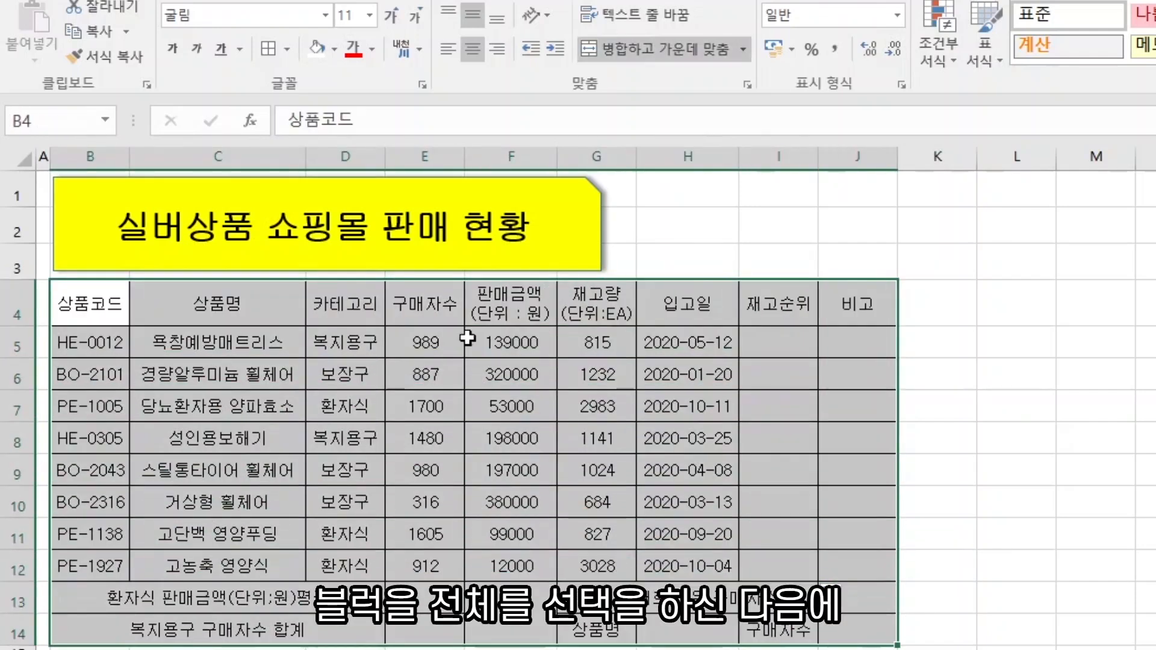
{"action": "left_click", "coordinate": [286, 50]}
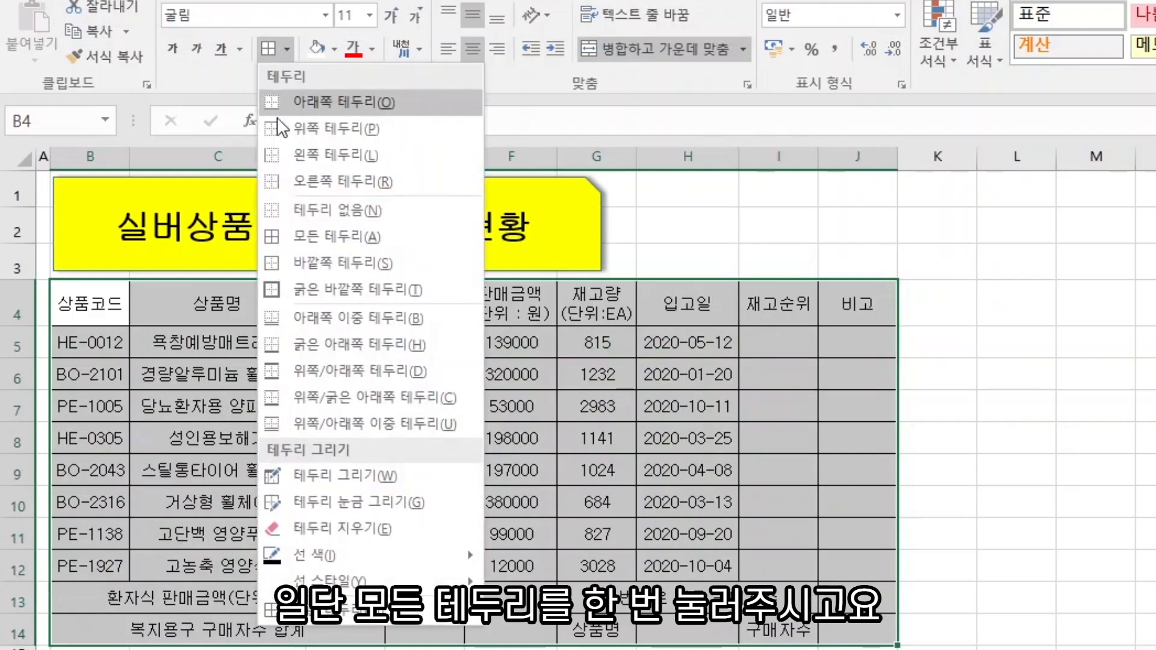
{"action": "left_click", "coordinate": [297, 237]}
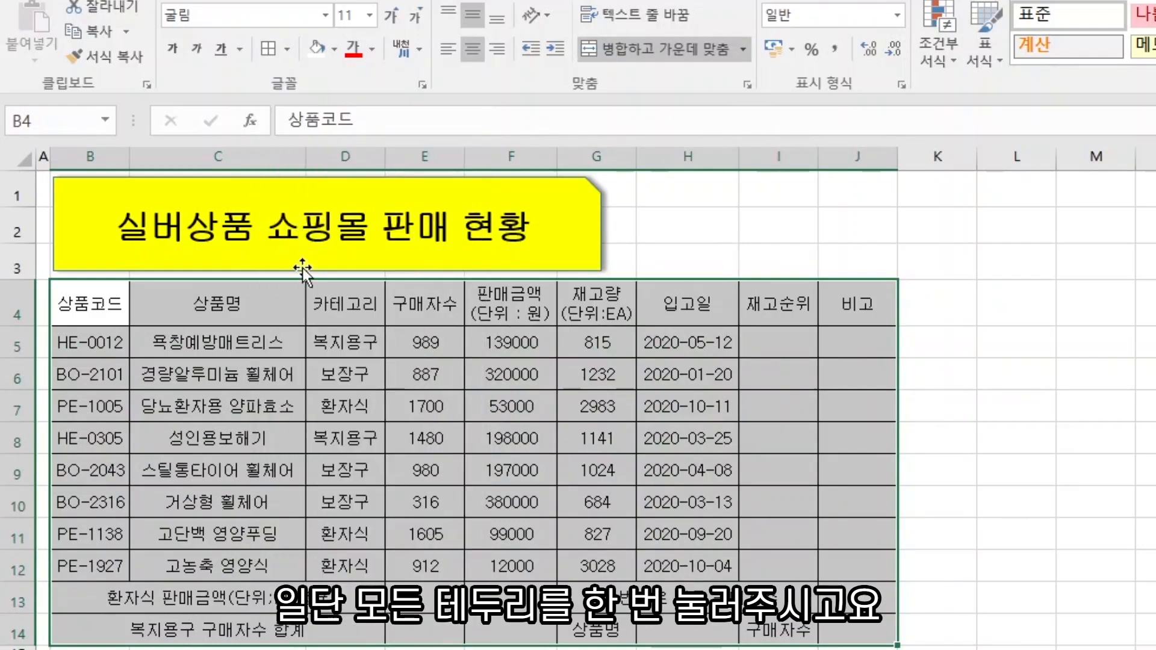
{"action": "left_click", "coordinate": [287, 50]}
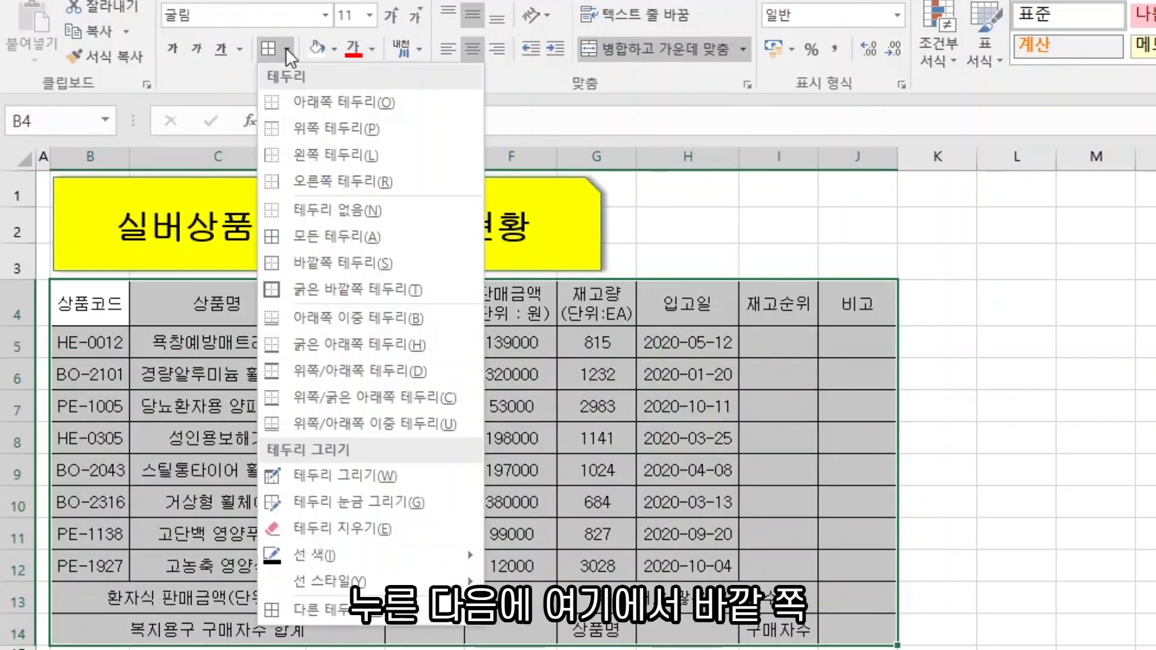
{"action": "left_click", "coordinate": [325, 286]}
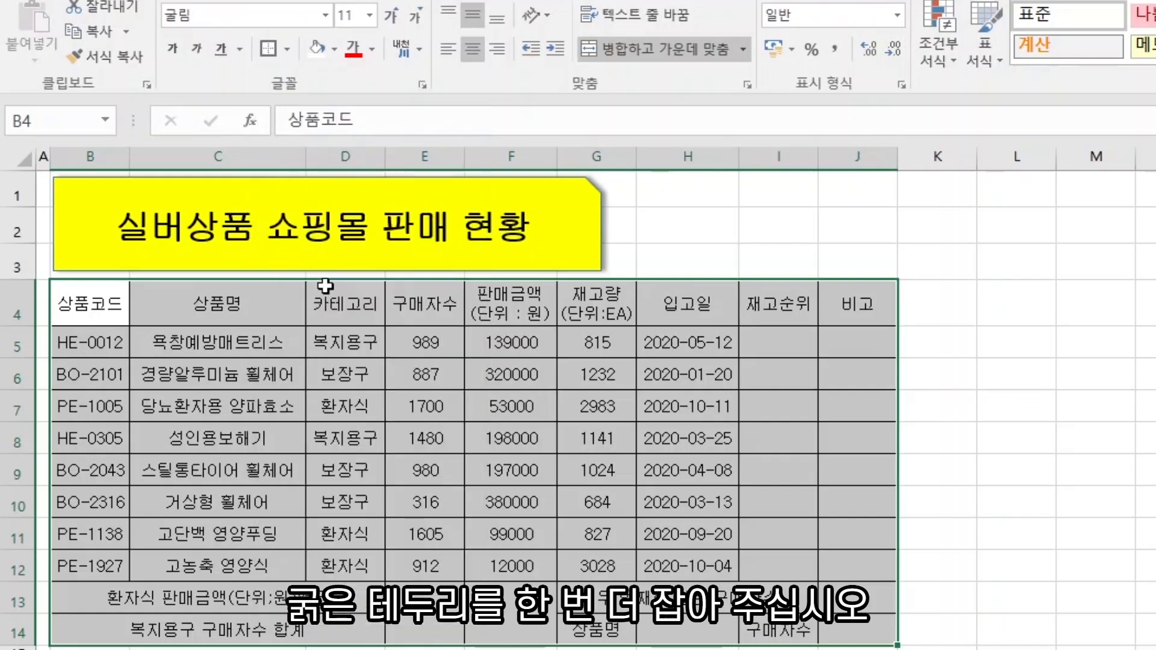
{"action": "left_click", "coordinate": [1030, 433]}
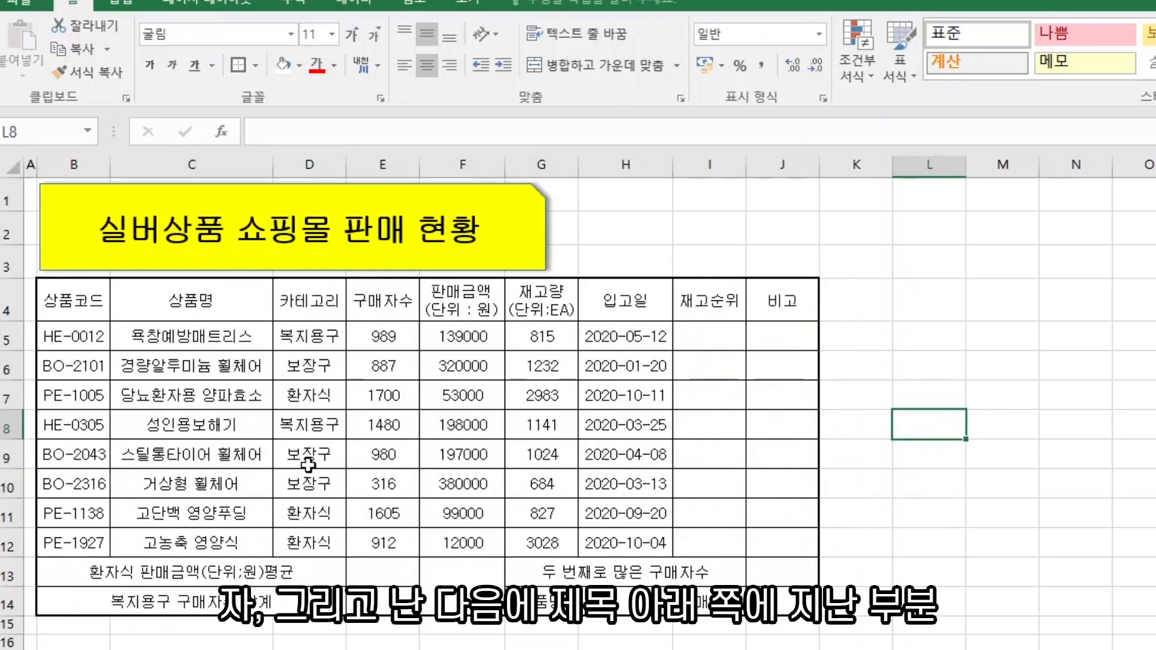
{"action": "left_click_drag", "start_coordinate": [241, 578], "coordinate": [774, 598]}
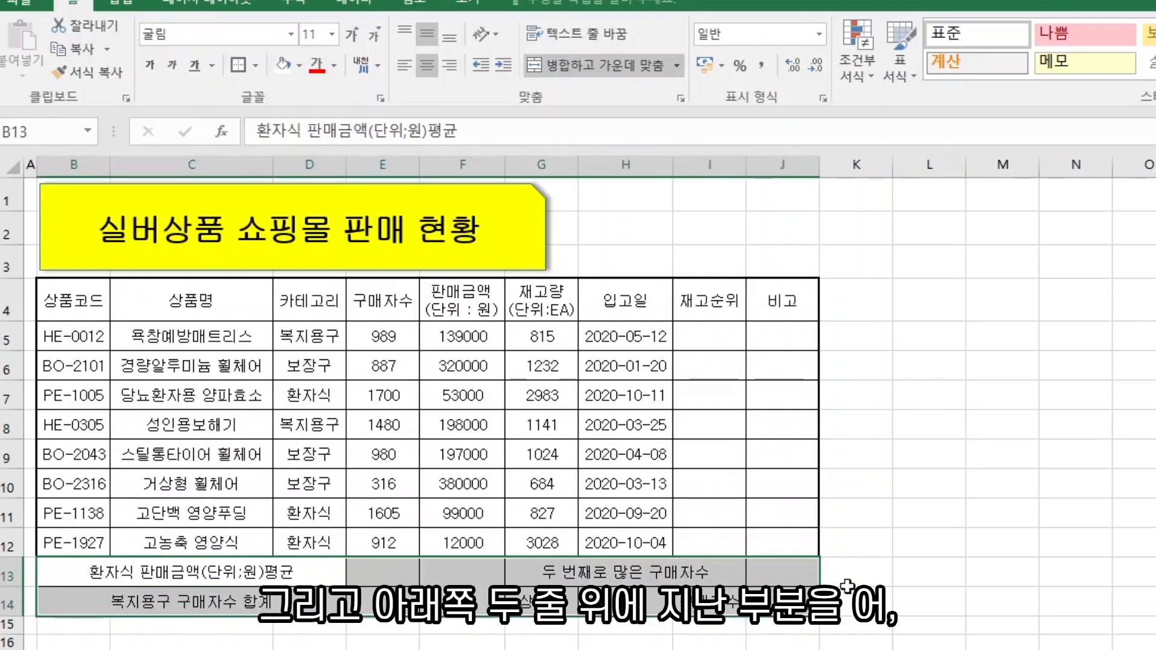
{"action": "left_click", "coordinate": [890, 577]}
{"action": "left_click_drag", "start_coordinate": [113, 571], "coordinate": [777, 582]}
{"action": "left_click_drag", "start_coordinate": [60, 336], "coordinate": [770, 536]}
{"action": "left_click", "coordinate": [770, 536]}
Step: Apply a thick outside border to both the header row B4:J4 and the bottom two rows B13:J14
{"action": "left_click_drag", "start_coordinate": [84, 314], "coordinate": [771, 299]}
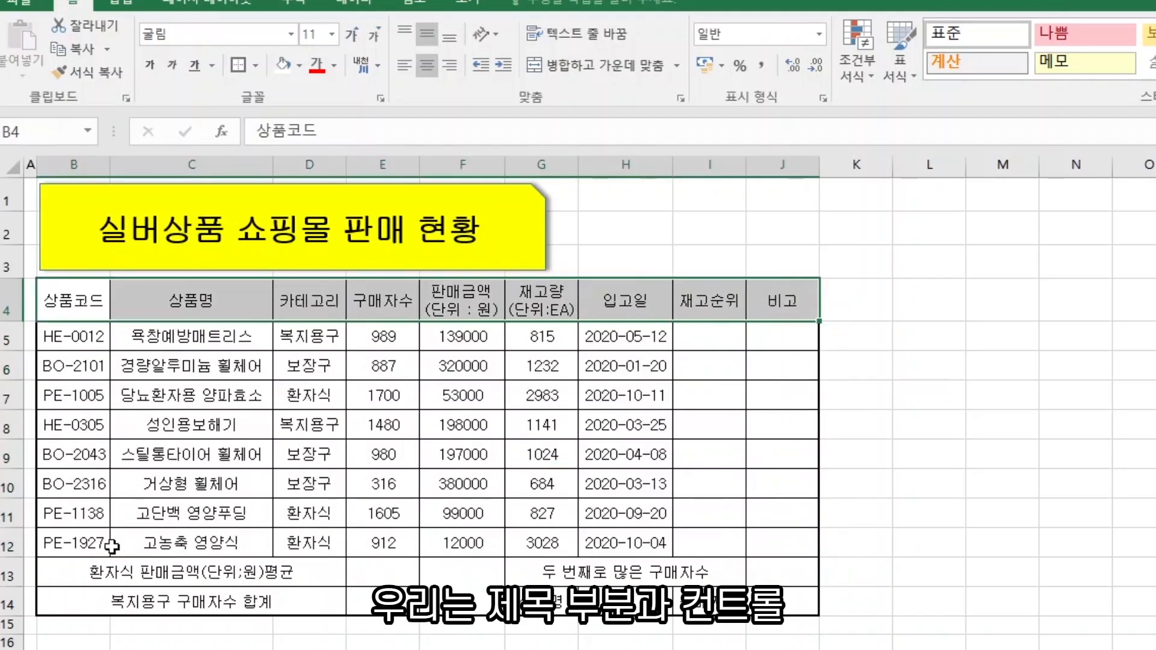
{"action": "left_click_drag", "start_coordinate": [75, 572], "coordinate": [783, 602]}
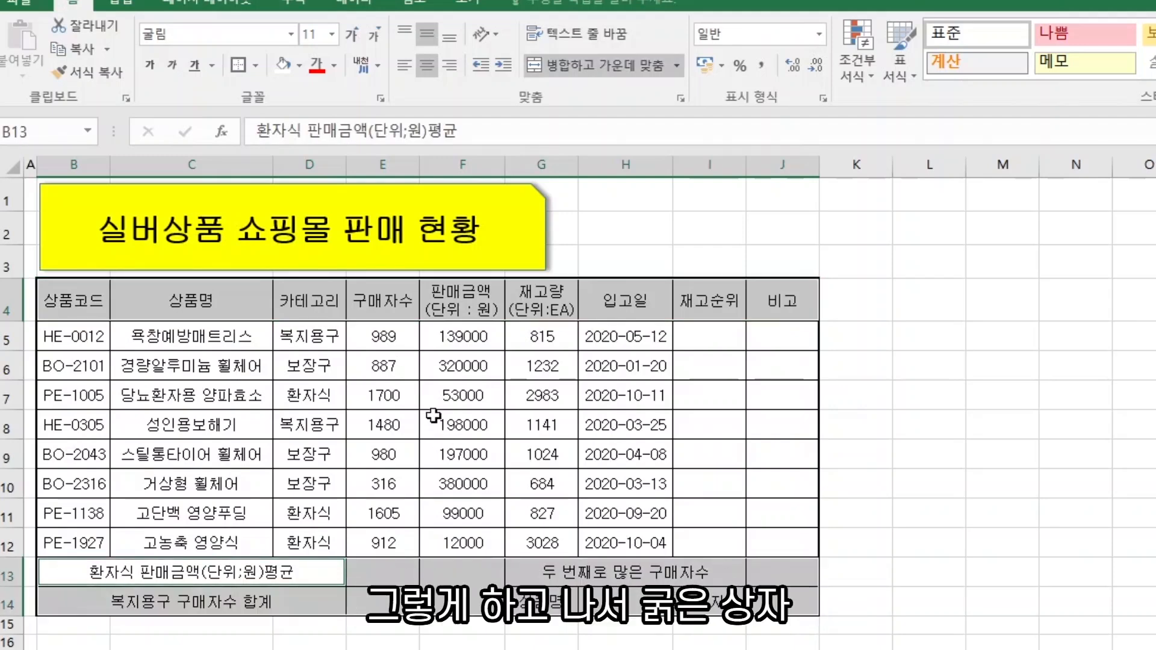
{"action": "left_click", "coordinate": [240, 65]}
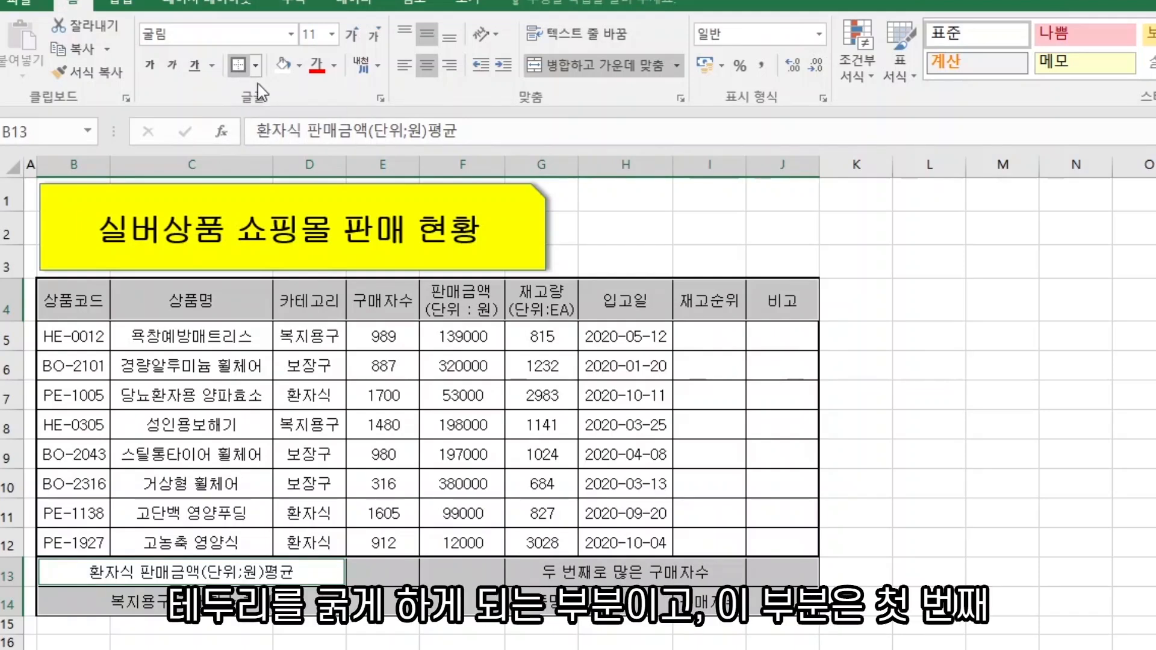
{"action": "left_click", "coordinate": [705, 341]}
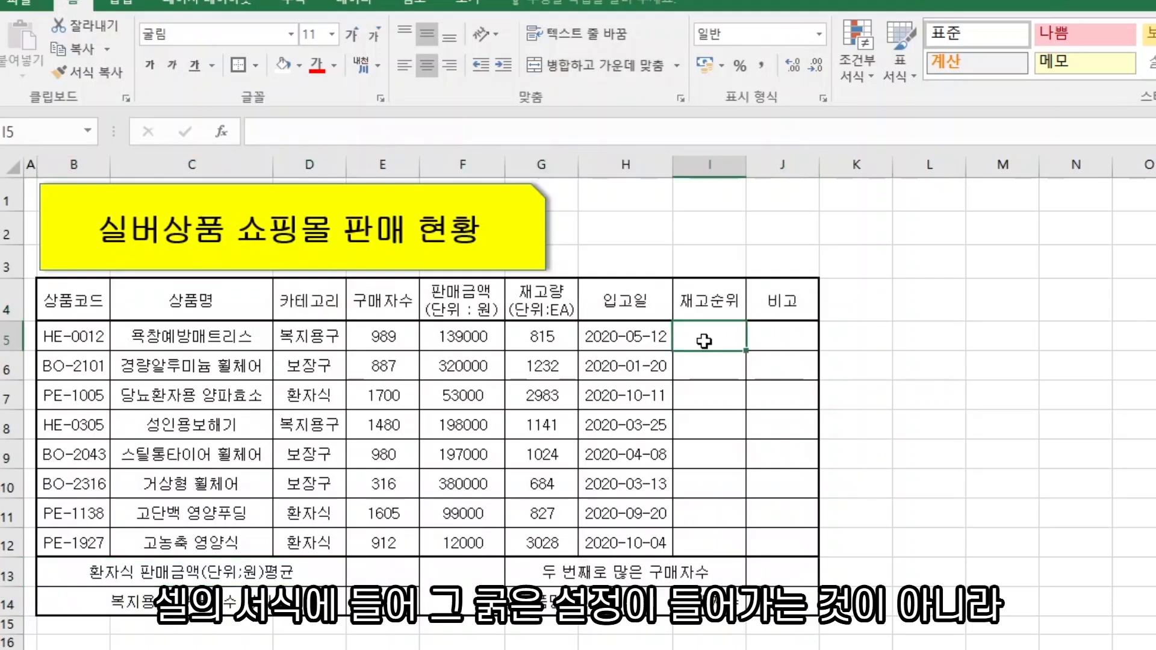
Step: Fill the blank cell I5 down through I11 to check how the thick line under the header behaves
{"action": "left_click", "coordinate": [711, 307]}
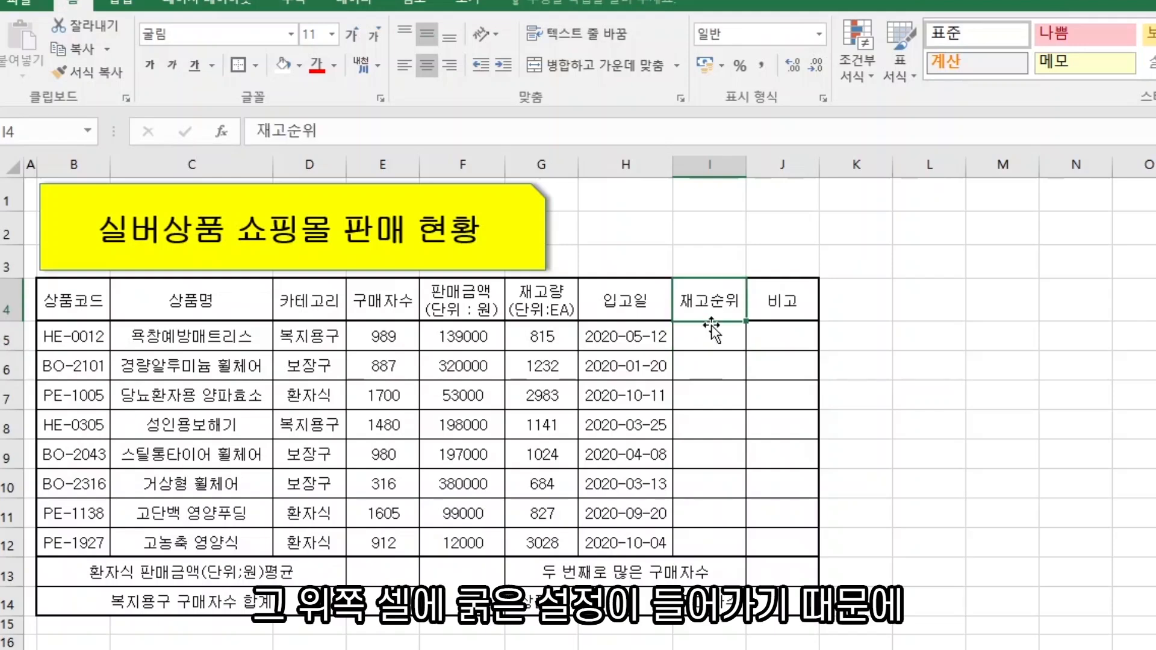
{"action": "left_click", "coordinate": [710, 341]}
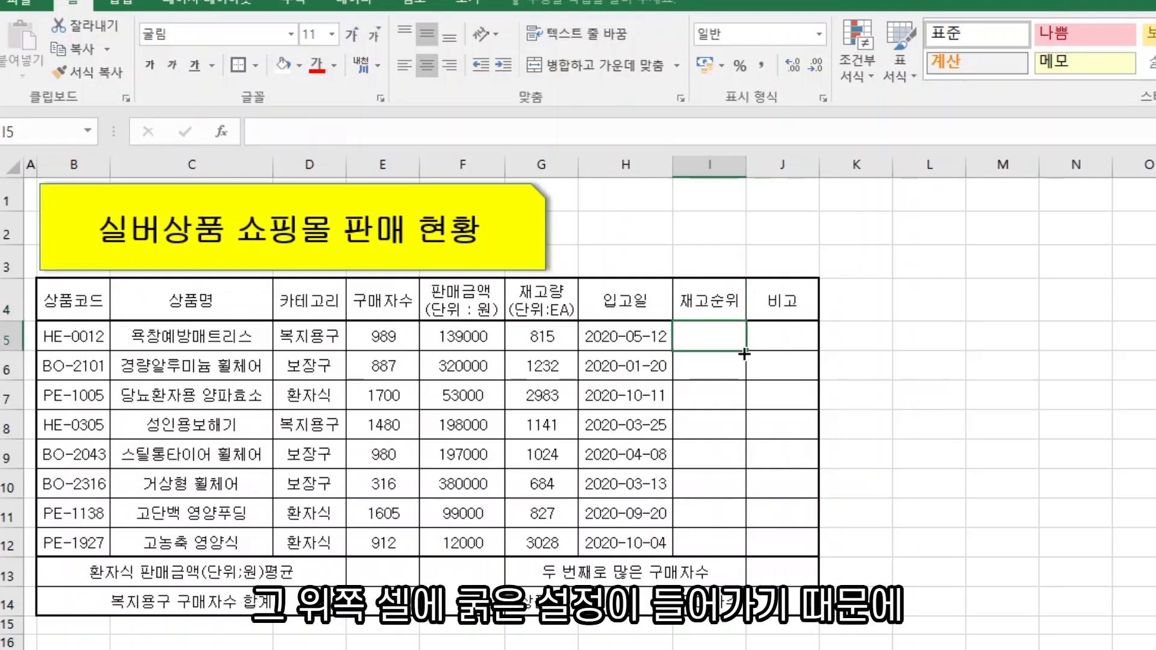
{"action": "left_click_drag", "start_coordinate": [741, 354], "coordinate": [717, 394]}
{"action": "mouse_move", "coordinate": [721, 487]}
{"action": "left_mouse_down"}
{"action": "mouse_move", "coordinate": [711, 476]}
{"action": "mouse_move", "coordinate": [717, 515]}
{"action": "left_mouse_up"}
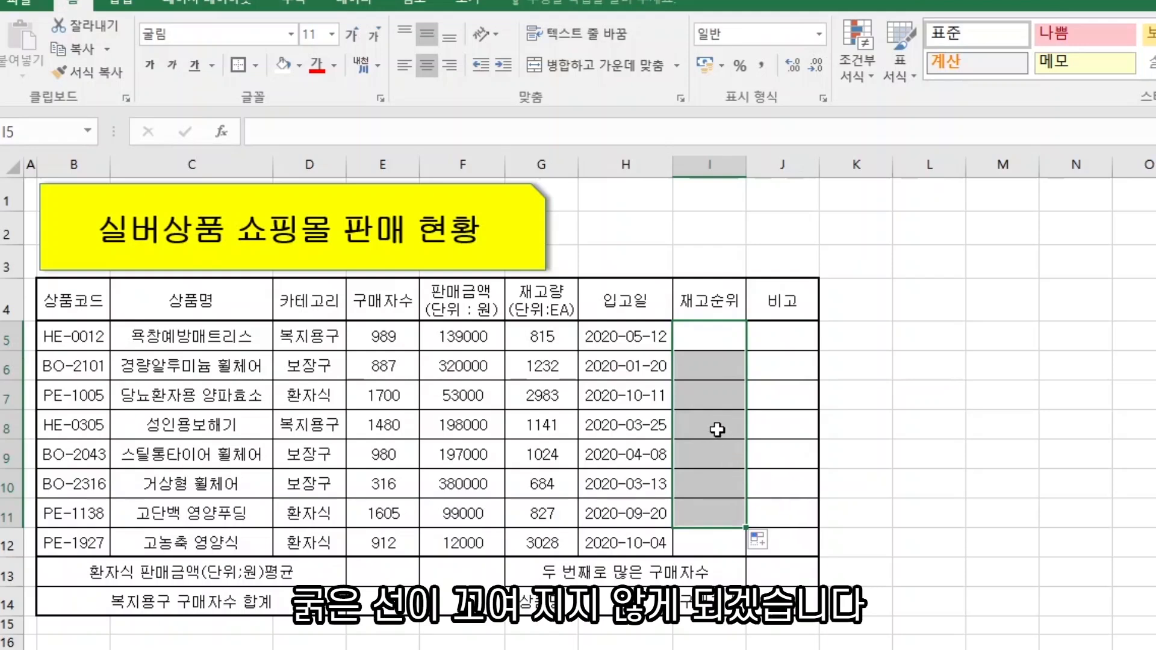
{"action": "left_click", "coordinate": [717, 430]}
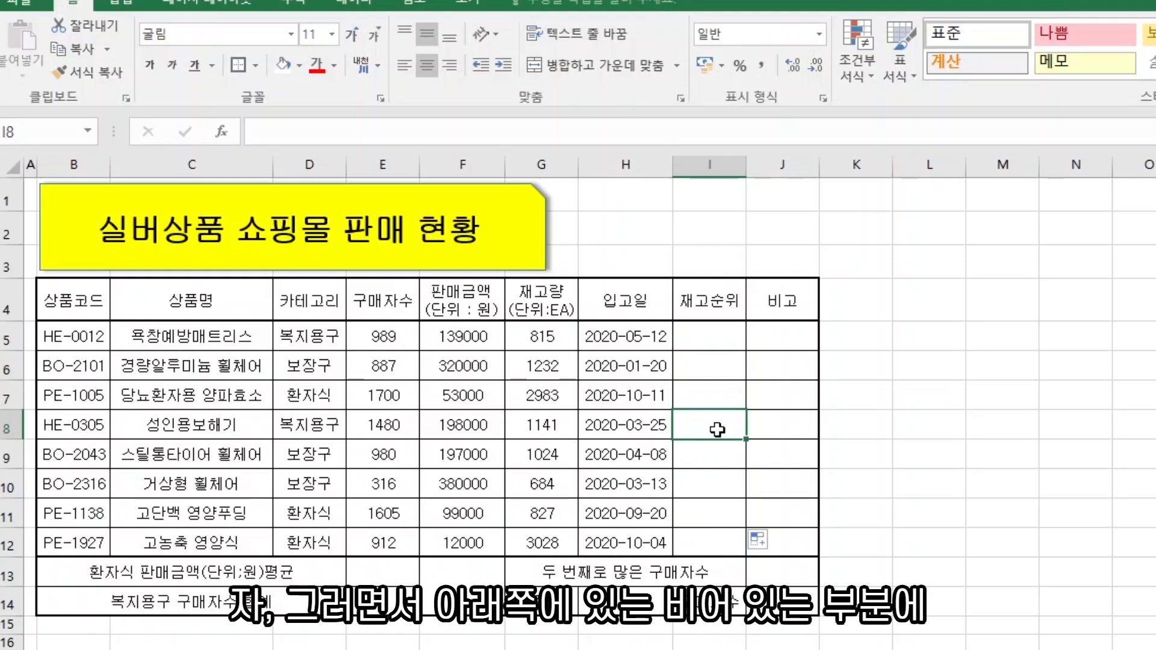
Step: Add thin solid diagonal borders in both directions to the blank merged cell F13:F14
{"action": "left_click", "coordinate": [473, 575]}
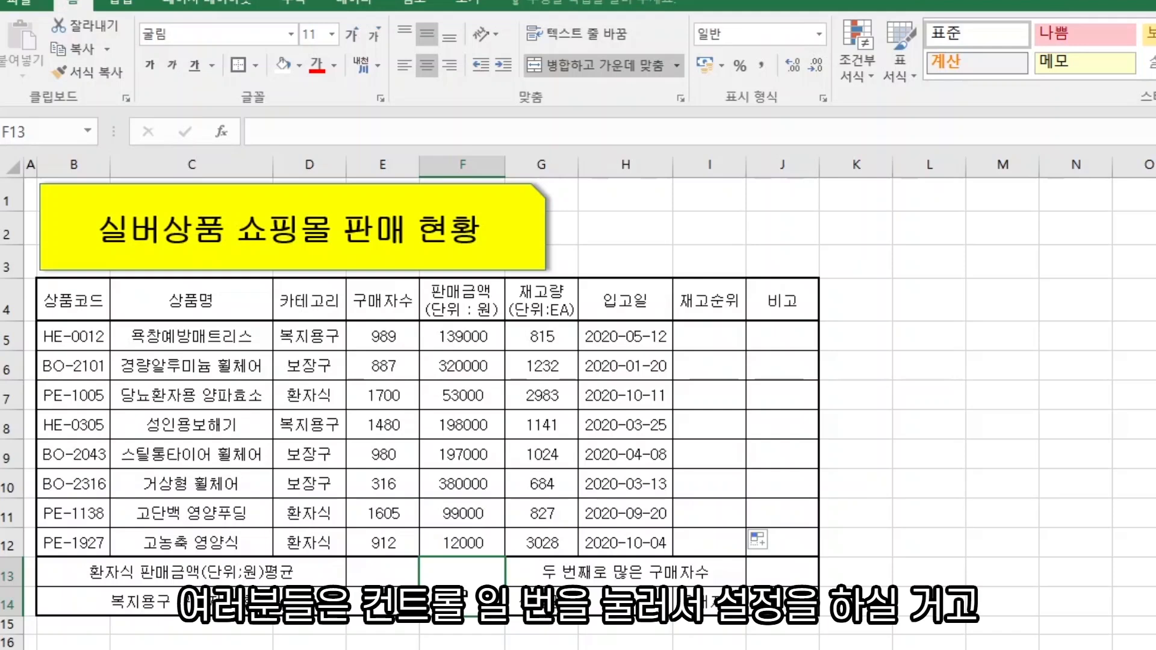
{"action": "key", "text": "ctrl+1"}
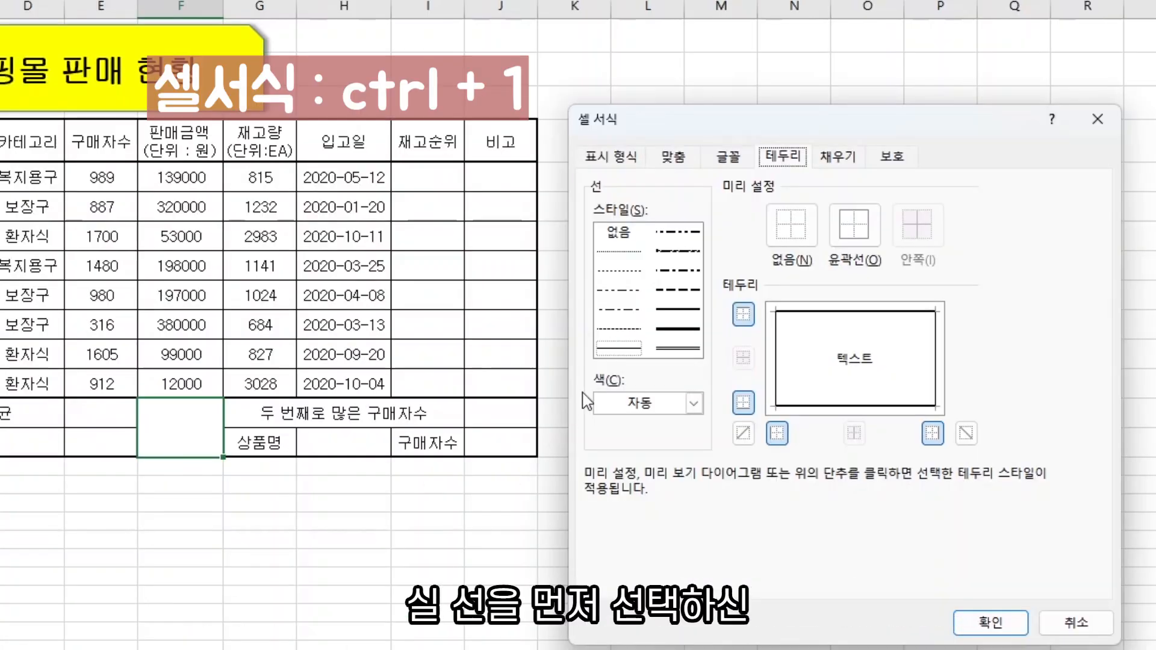
{"action": "left_click", "coordinate": [615, 349]}
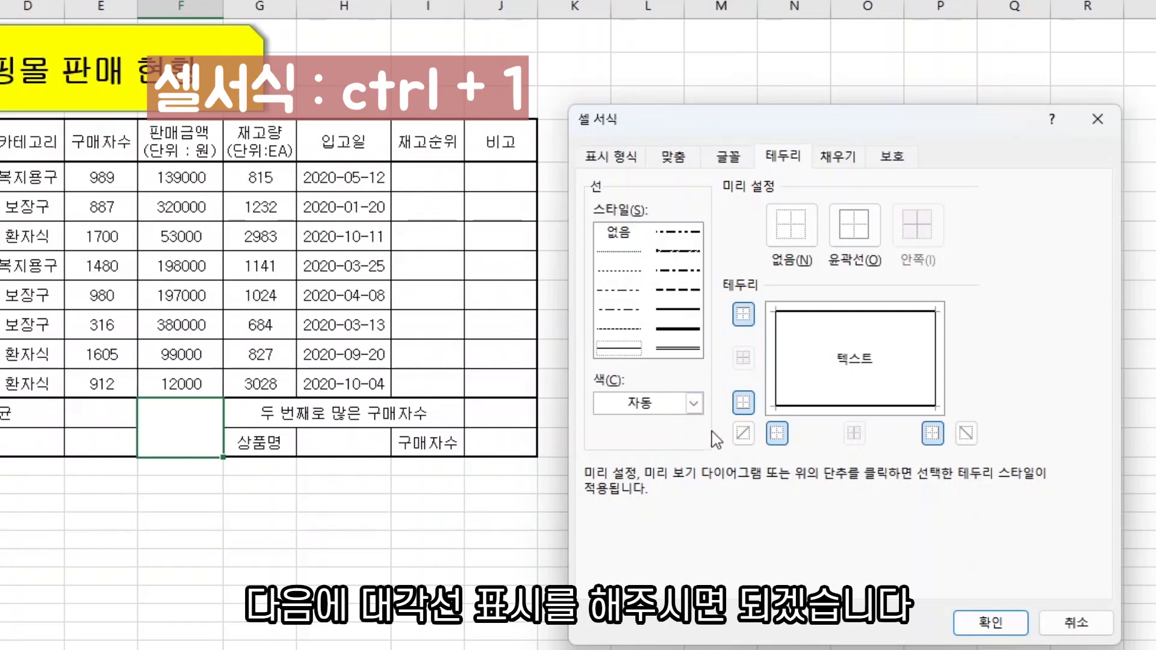
{"action": "left_click", "coordinate": [744, 433]}
{"action": "left_click", "coordinate": [972, 439]}
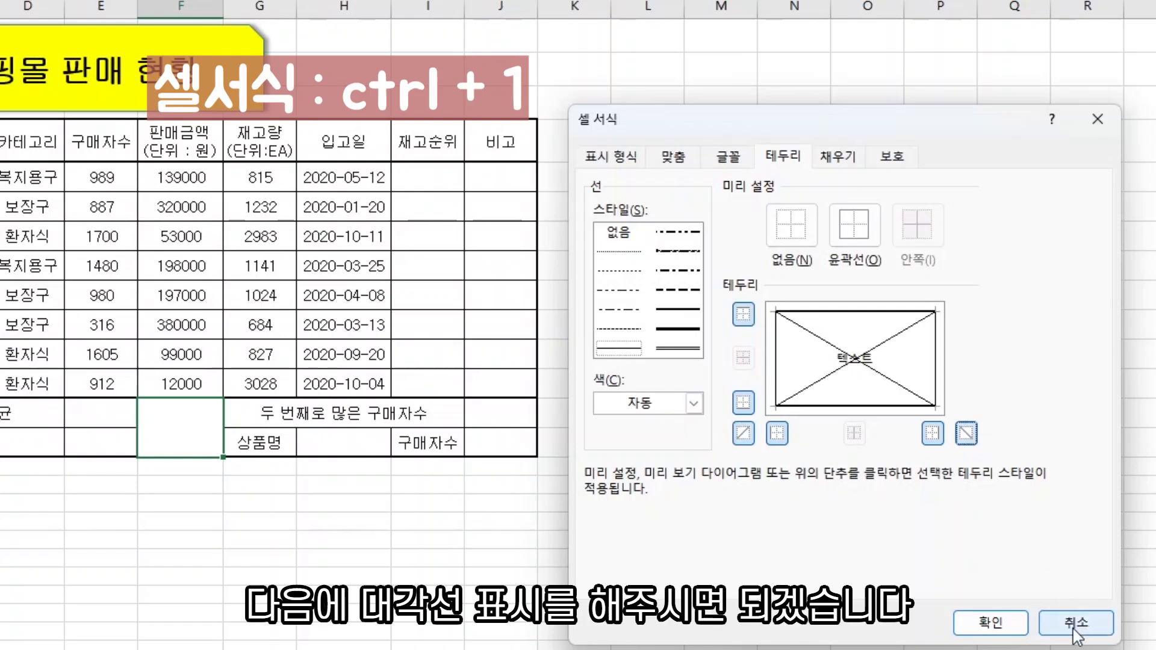
{"action": "left_click", "coordinate": [1005, 626]}
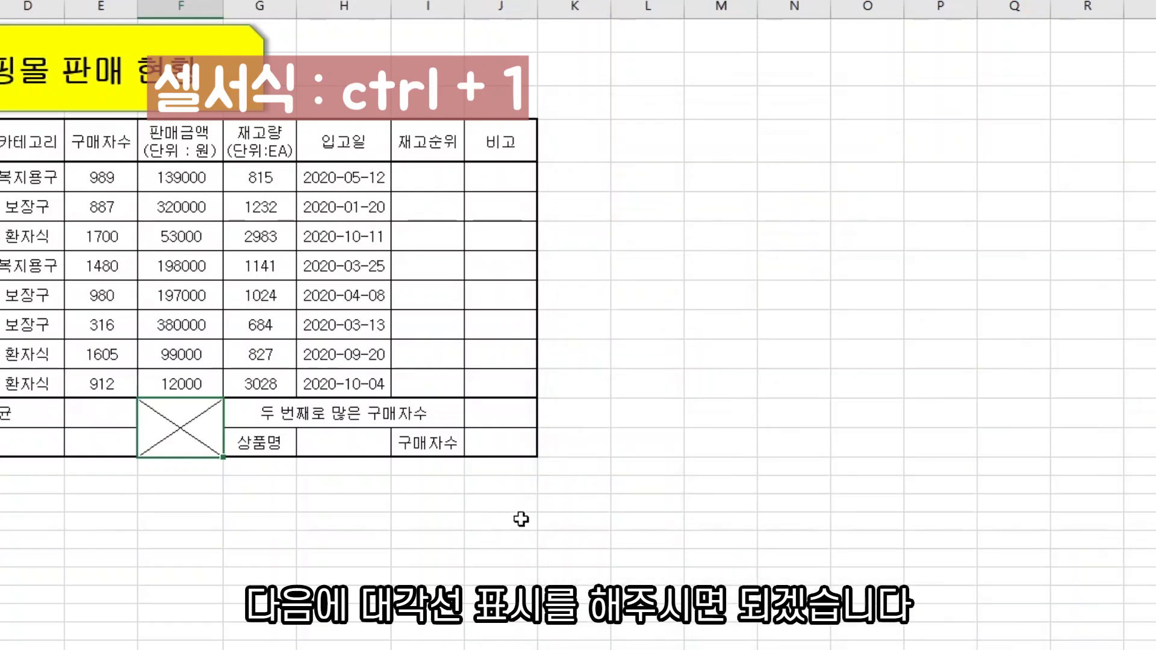
{"action": "left_click", "coordinate": [596, 449]}
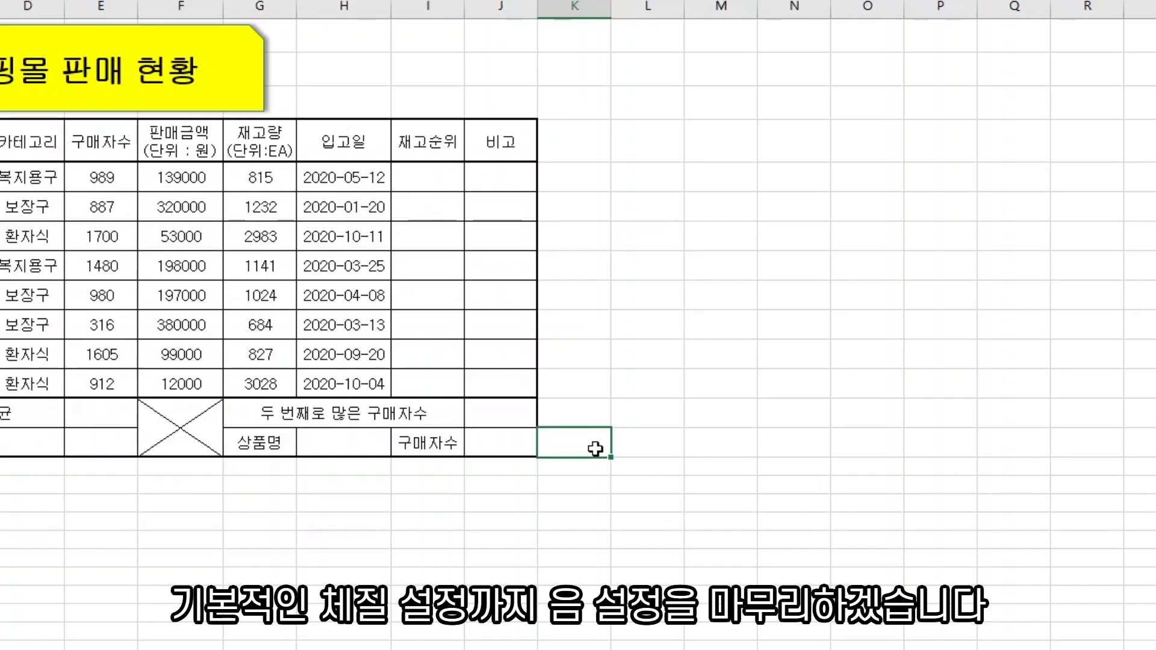